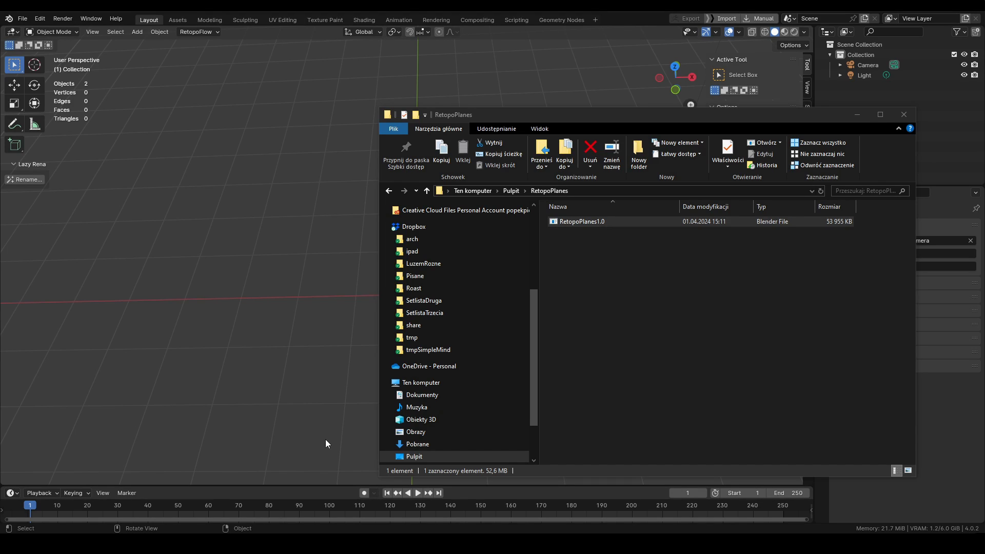
- Copy the path of the RetopoPlanes folder that contains the RetopoPlanes1.0 file
click(579, 222)
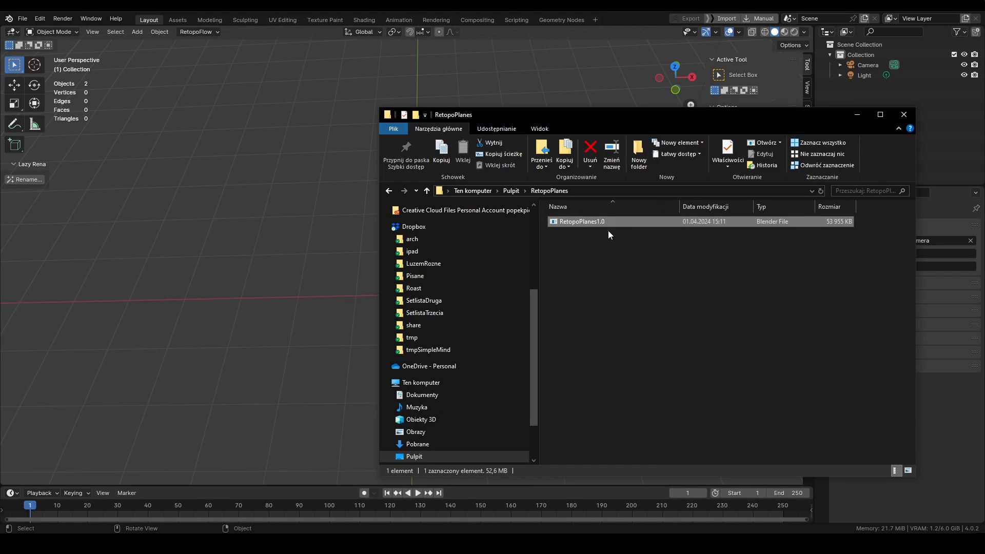
click(585, 189)
key(ctrl+c)
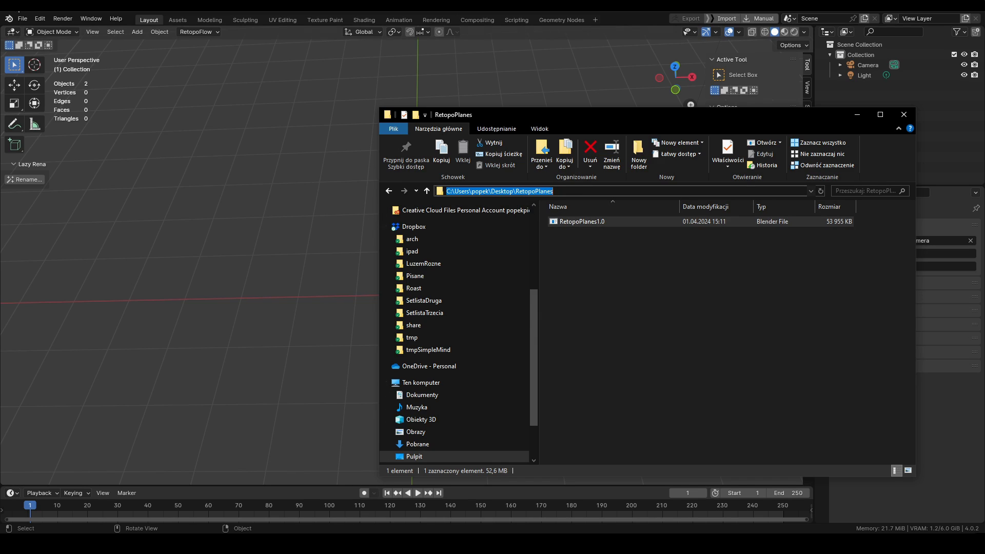
- Add the desktop RetopoPlanes folder as an asset library in Blender's file path preferences, pasting the copied path
click(41, 17)
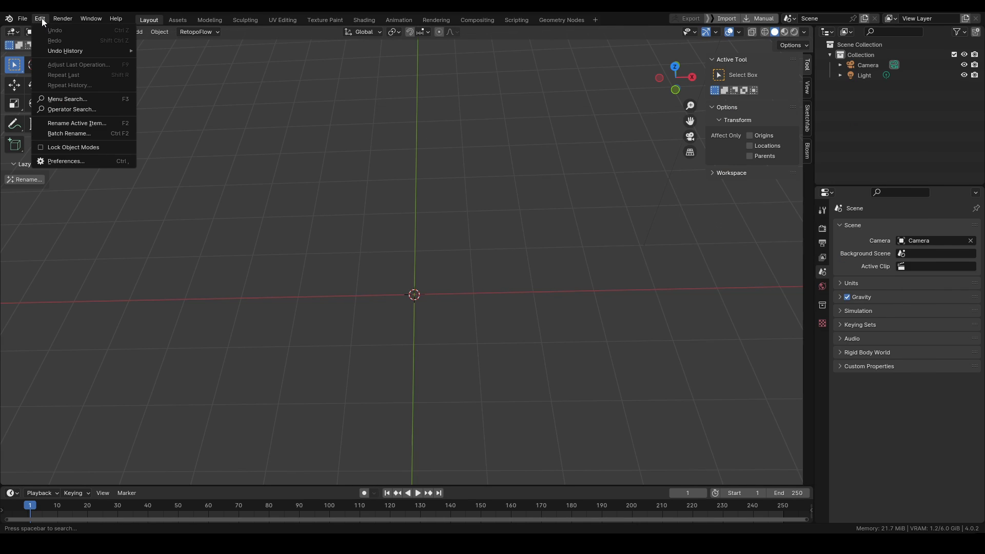
click(63, 159)
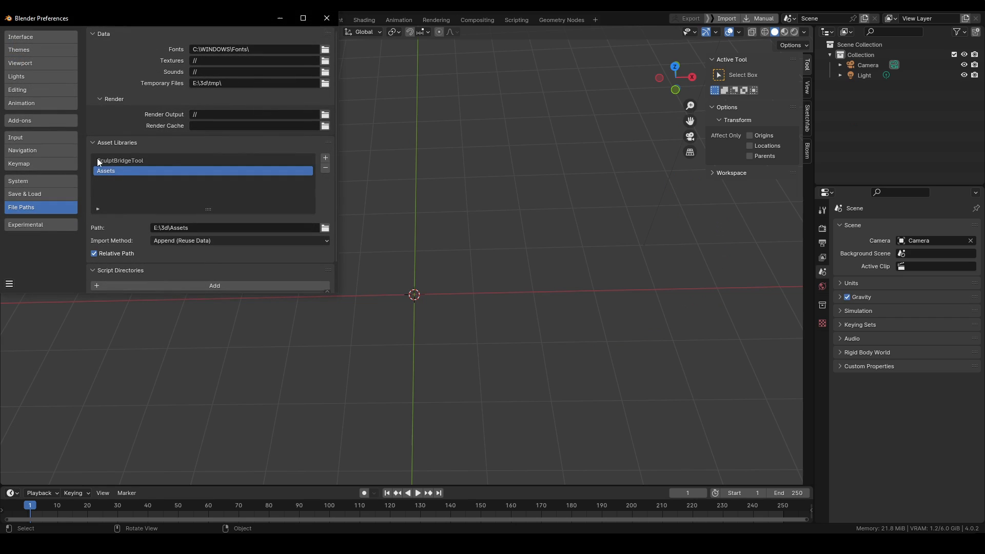
click(325, 159)
click(306, 71)
key(ctrl+v)
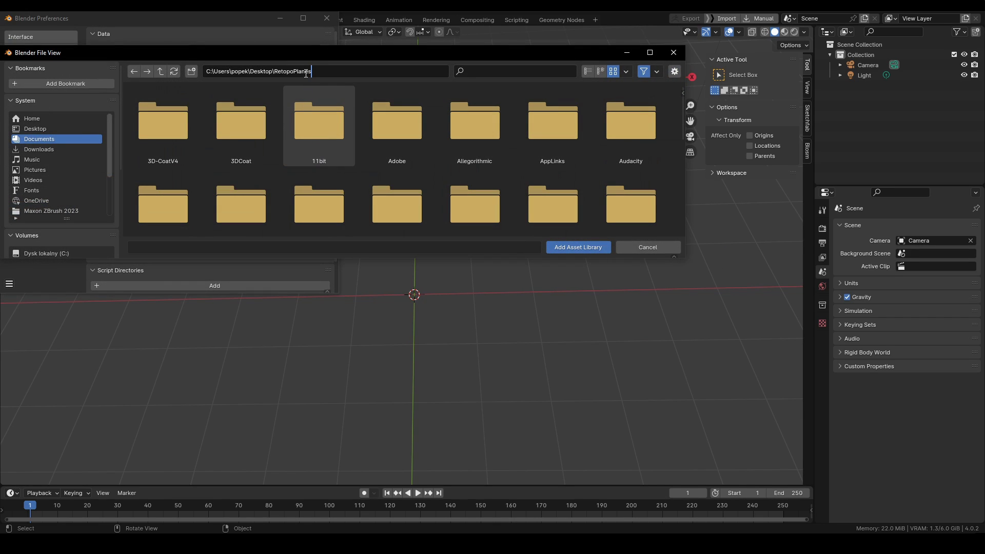
key(Return)
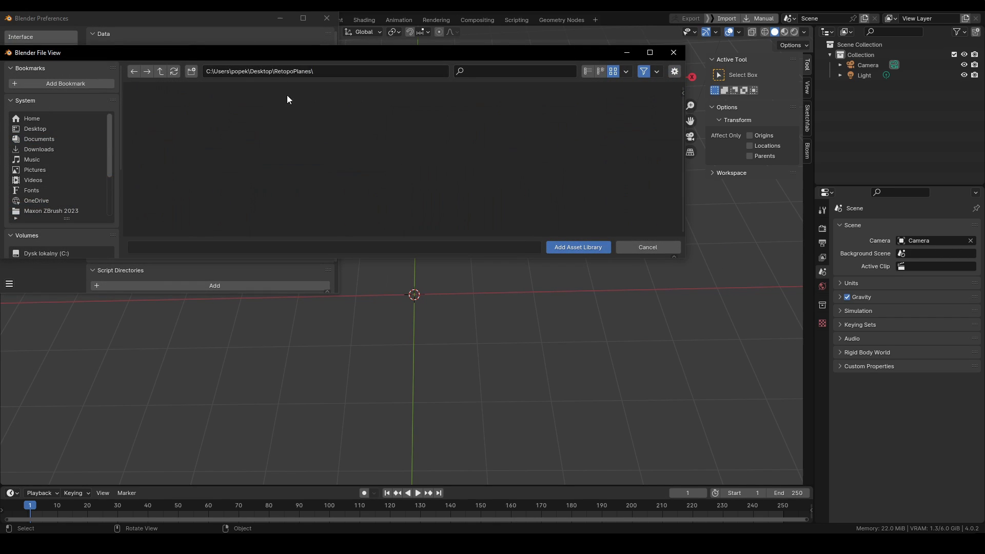
click(578, 247)
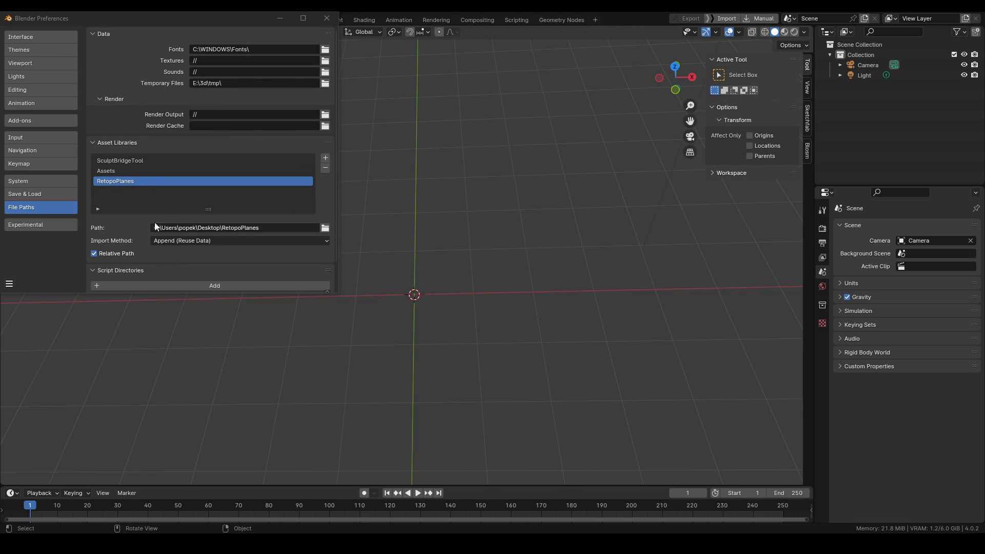
click(322, 20)
- Switch to the Assets workspace and show the RetopoPlanes library in the Asset Browser
click(171, 22)
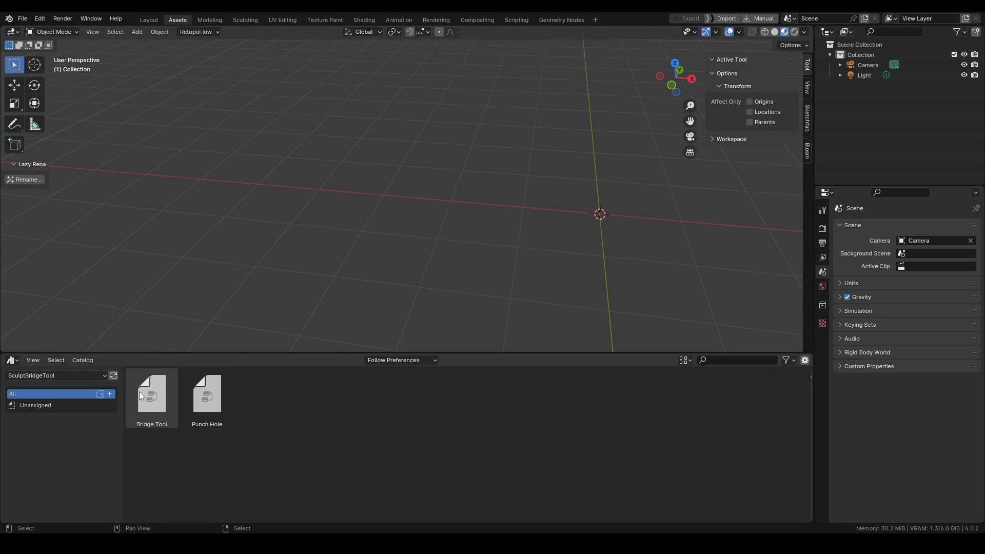
click(9, 359)
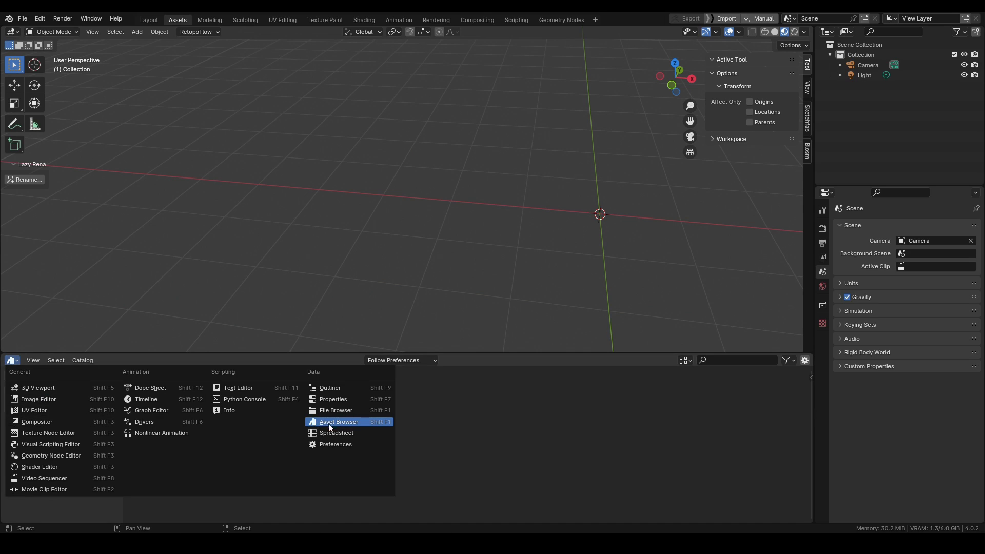
click(328, 423)
click(21, 374)
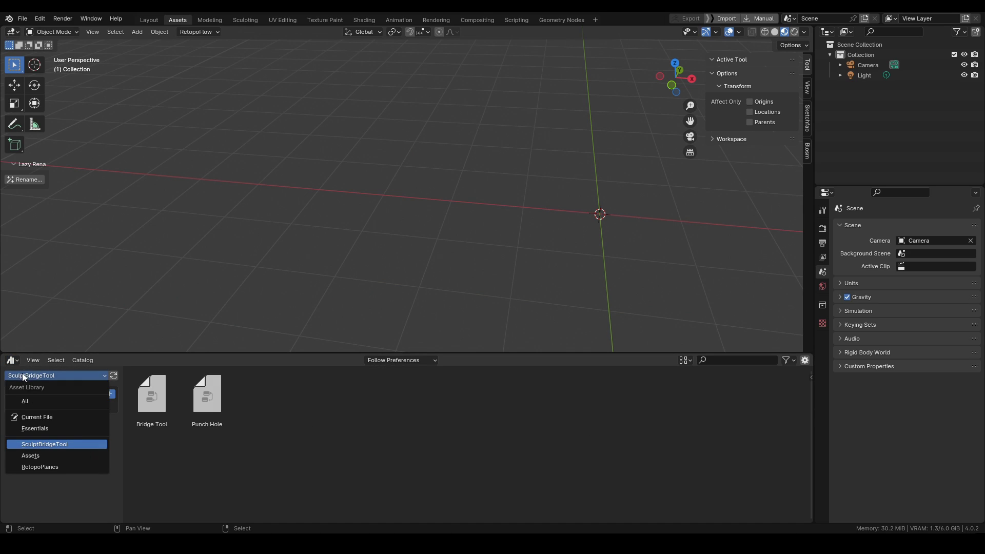
click(42, 467)
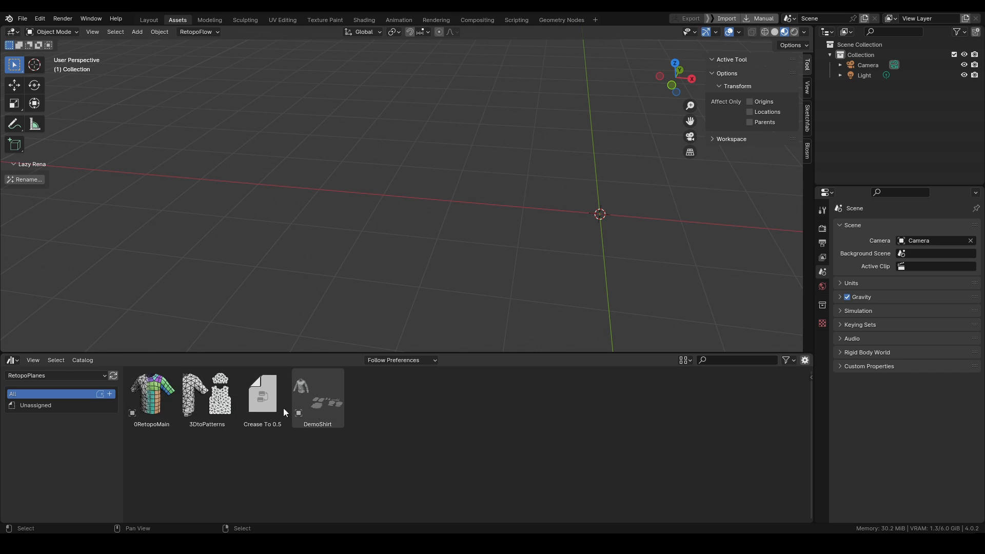
- Place the DemoShirt asset in the scene near the world origin
shift+middle_drag(607, 251, 441, 245)
shift+middle_drag(521, 252, 502, 256)
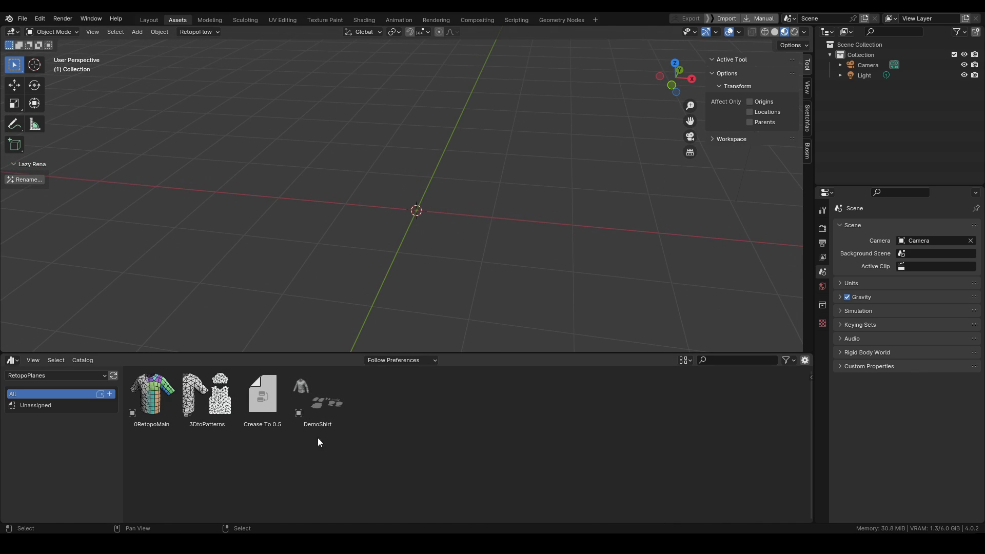
drag(324, 402, 435, 223)
middle_drag(422, 223, 531, 254)
scroll(425, 167, up, 3)
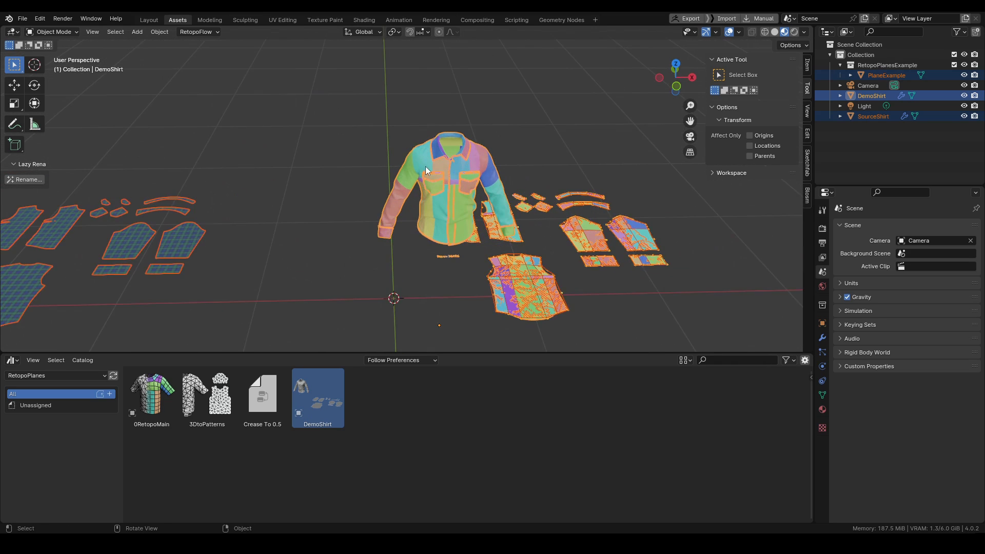
- Display DemoShirt with its wireframe overlay and set SubDiv + Reproject to 0 in its RetopoPlanes modifier
mouse_move(426, 170)
middle_down()
mouse_move(465, 228)
mouse_move(424, 174)
middle_up()
click(423, 174)
scroll(386, 183, up, 4)
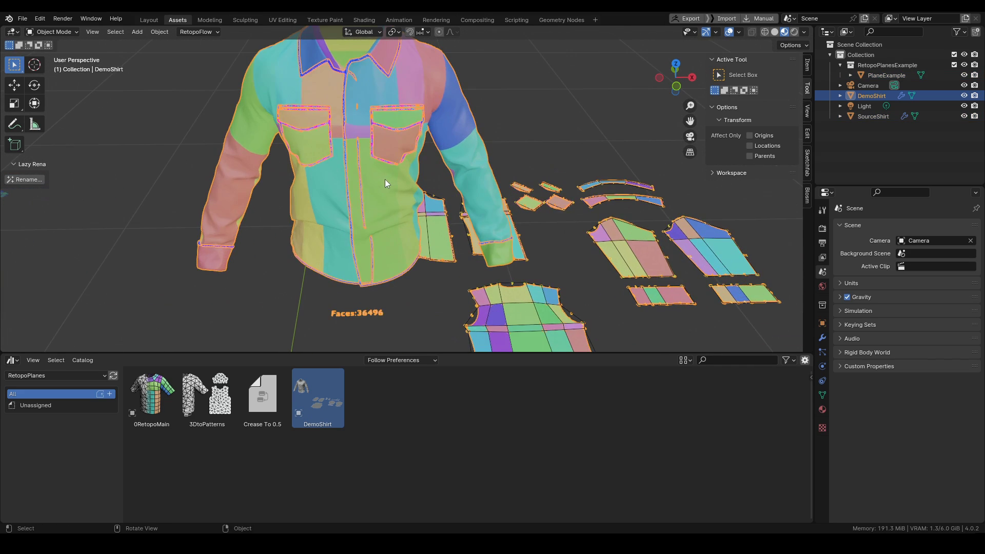
key(shift+z)
click(823, 337)
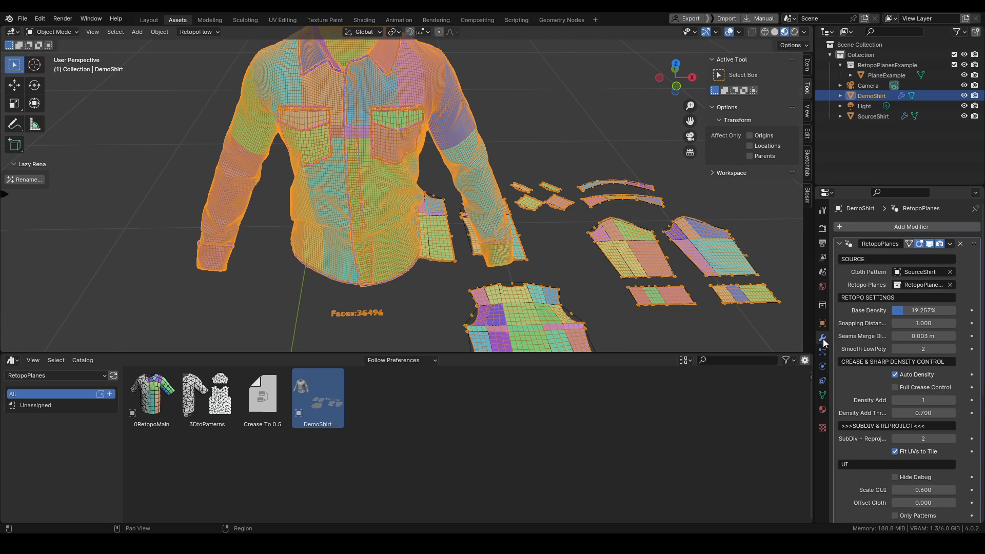
scroll(906, 344, down, 2)
click(897, 400)
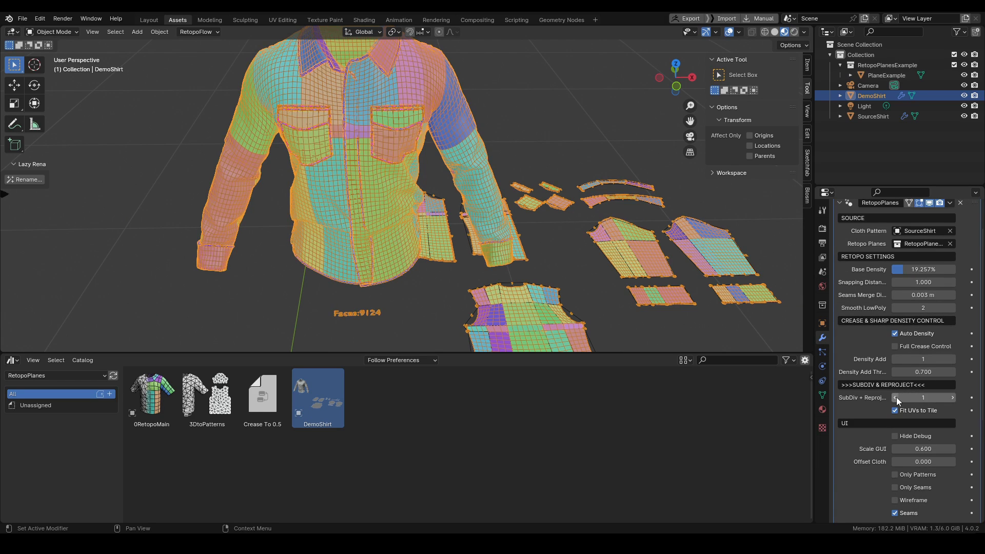
click(897, 400)
- Isolate PlaneExample in local view, examine its low-poly pattern mesh in Edit Mode, and return to the full scene
shift+middle_drag(437, 158, 497, 235)
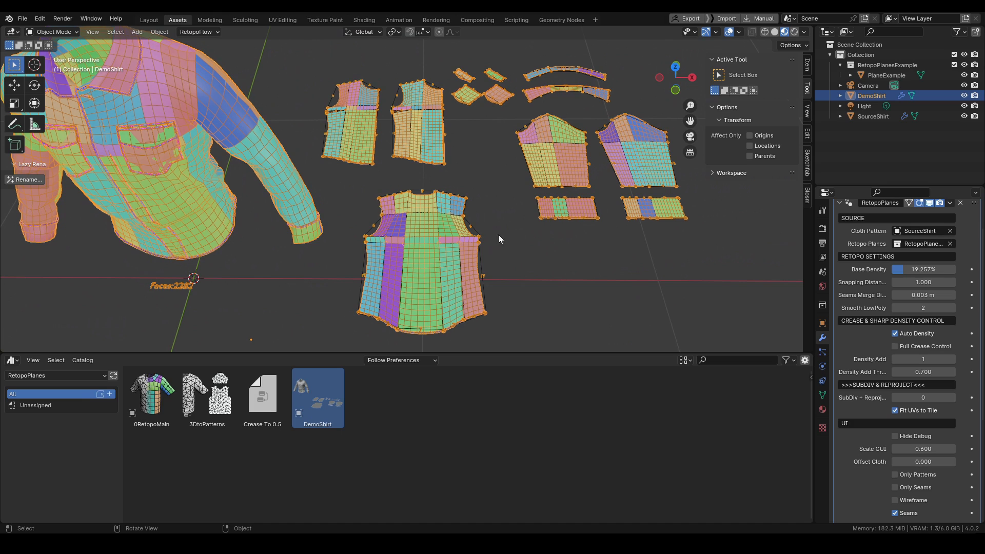
click(470, 222)
middle_drag(469, 244, 444, 232)
key(slash)
scroll(445, 236, up, 4)
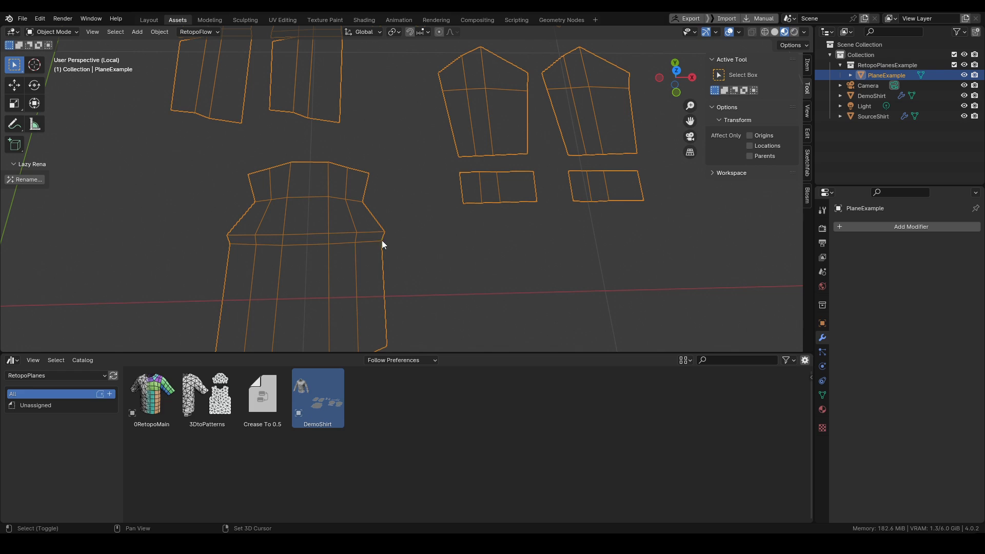
key(Tab)
key(a)
scroll(417, 234, down, 3)
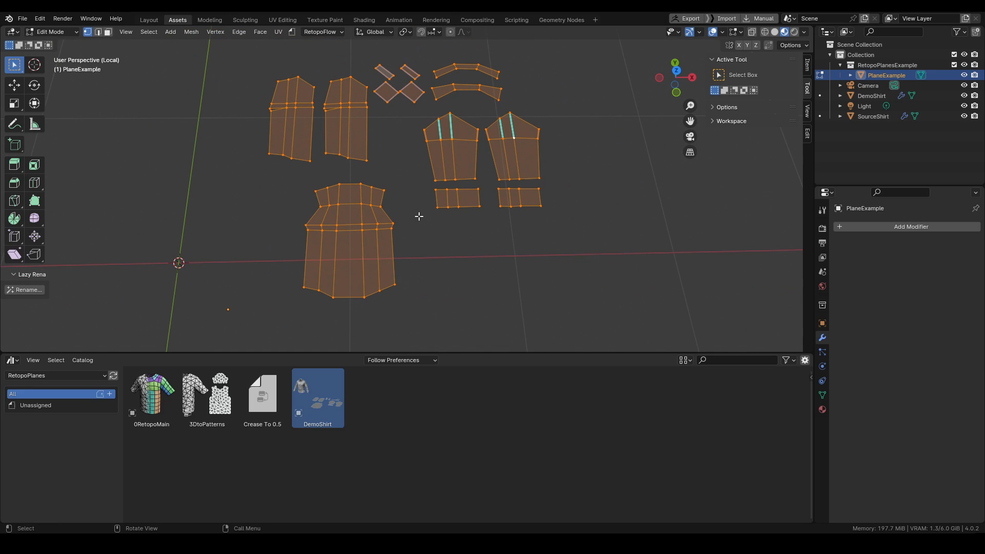
key(Tab)
key(KP_Divide)
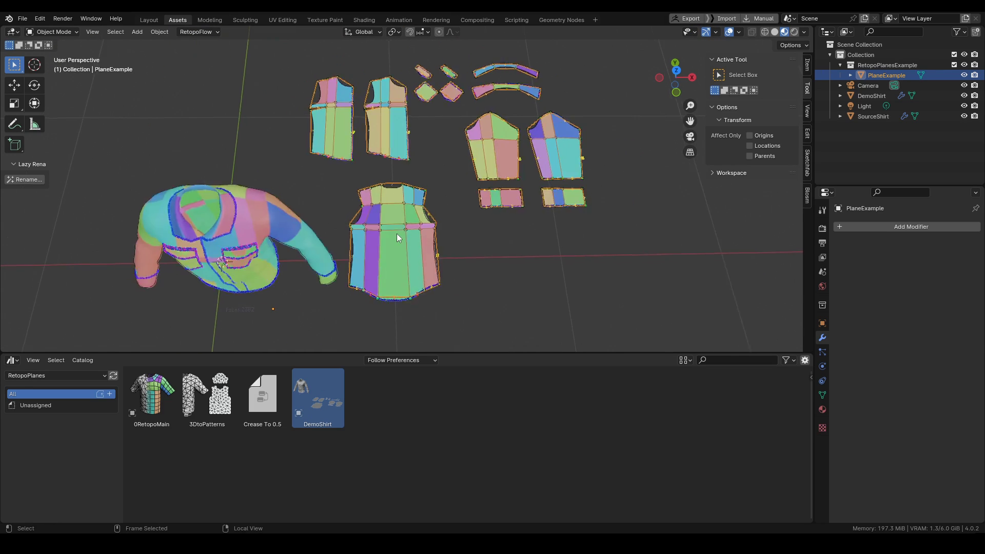
- Isolate the SourceShirt object and turn off the viewport display of its GeometryNodes modifier
click(276, 162)
key(KP_Divide)
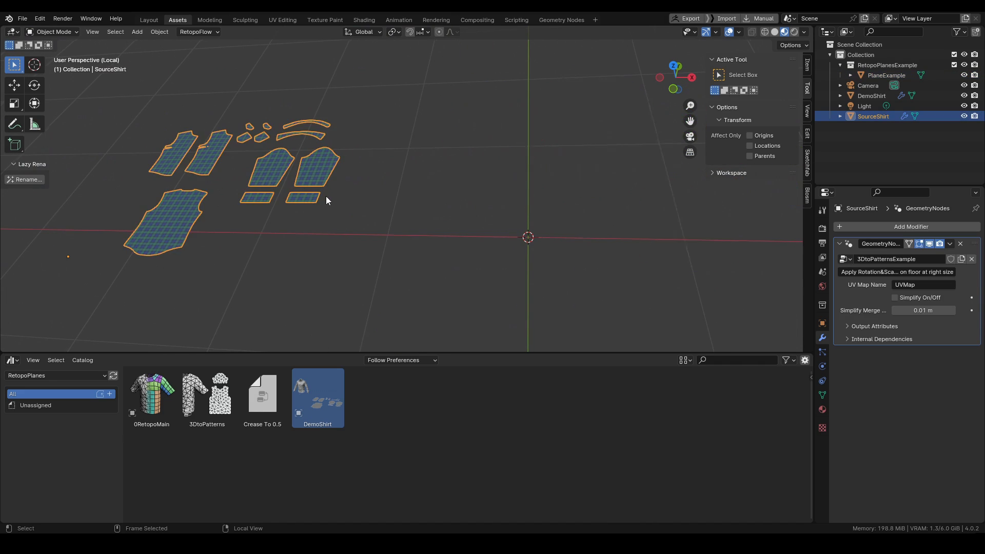
shift+middle_drag(357, 183, 438, 240)
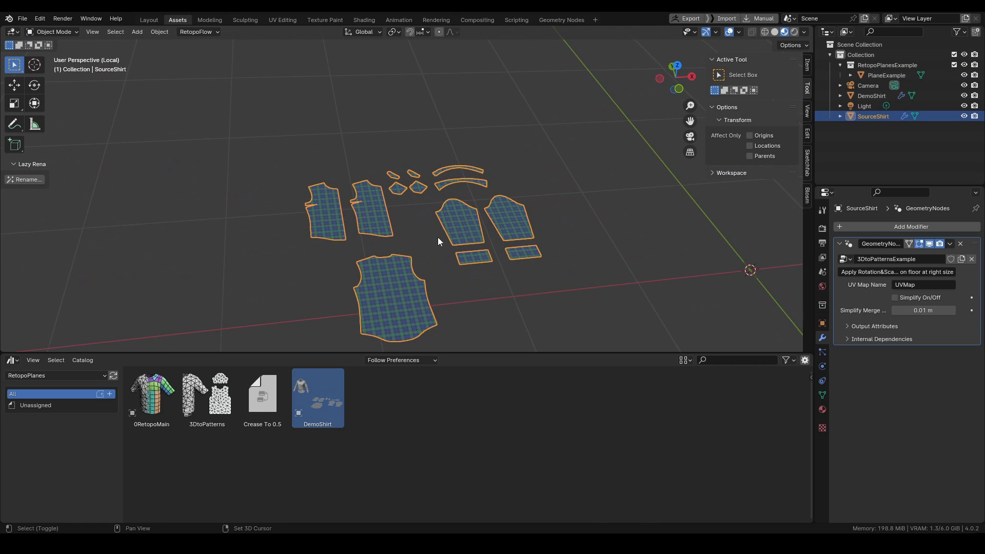
click(929, 244)
shift+middle_drag(360, 309, 507, 197)
mouse_move(495, 140)
middle_down()
mouse_move(491, 124)
mouse_move(474, 192)
mouse_move(461, 162)
mouse_move(458, 180)
middle_up()
- Examine SourceShirt's mesh density in solid shading with the wireframe overlay on
key(z)
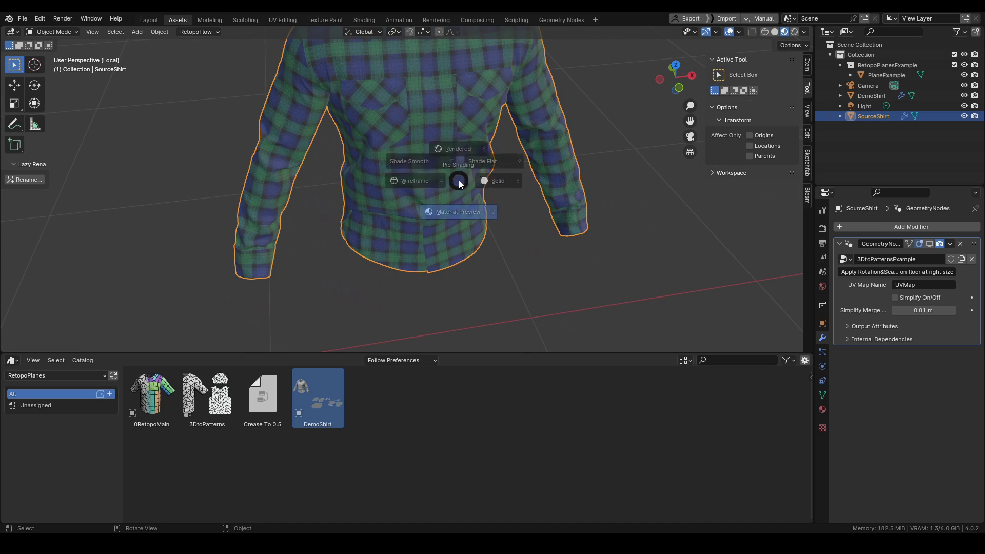
click(552, 174)
key(shift+z)
middle_drag(405, 197, 446, 279)
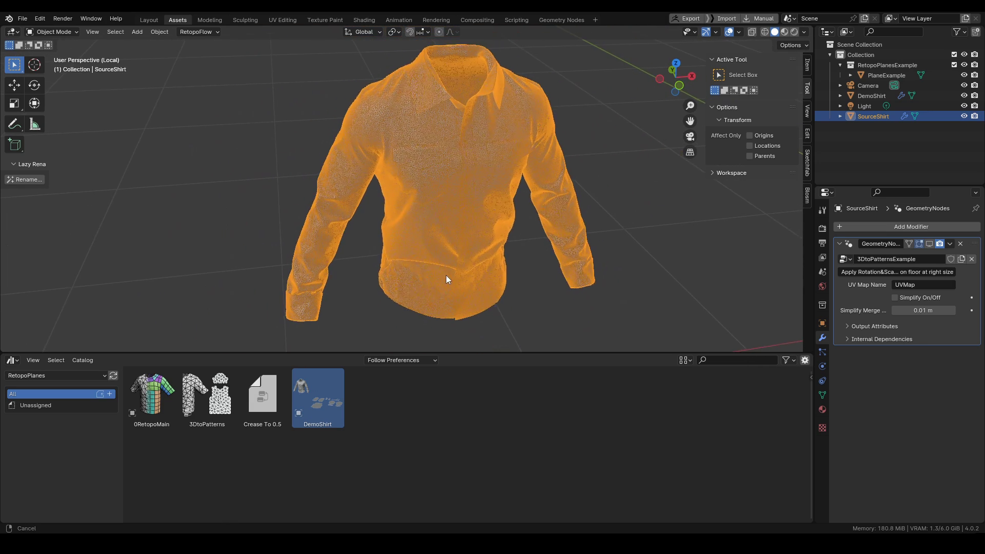
- Turn SourceShirt's GeometryNodes modifier back on in the viewport, view its flat patterns, and exit local view
click(929, 245)
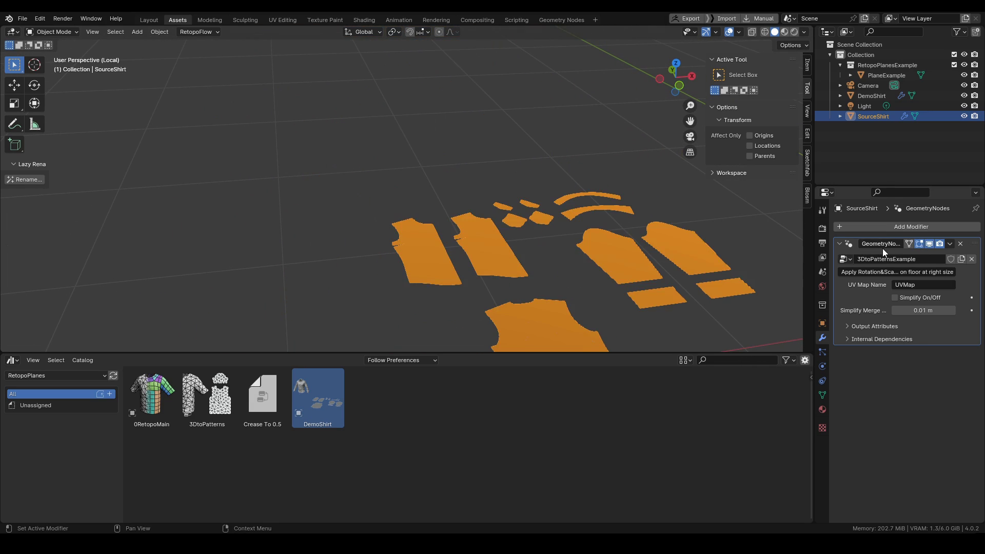
middle_drag(509, 255, 446, 205)
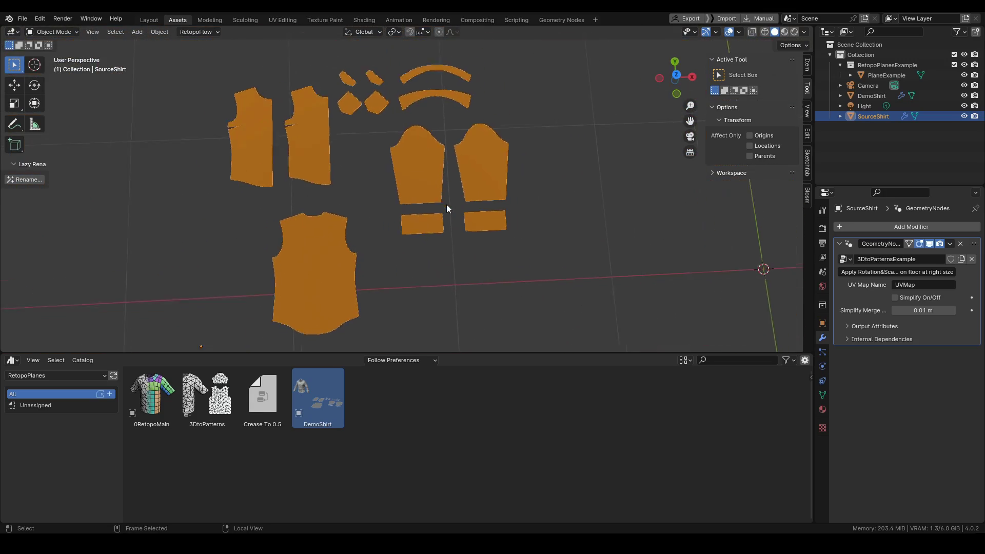
key(KP_Divide)
shift+middle_drag(589, 215, 456, 221)
ctrl+middle_drag(515, 171, 512, 189)
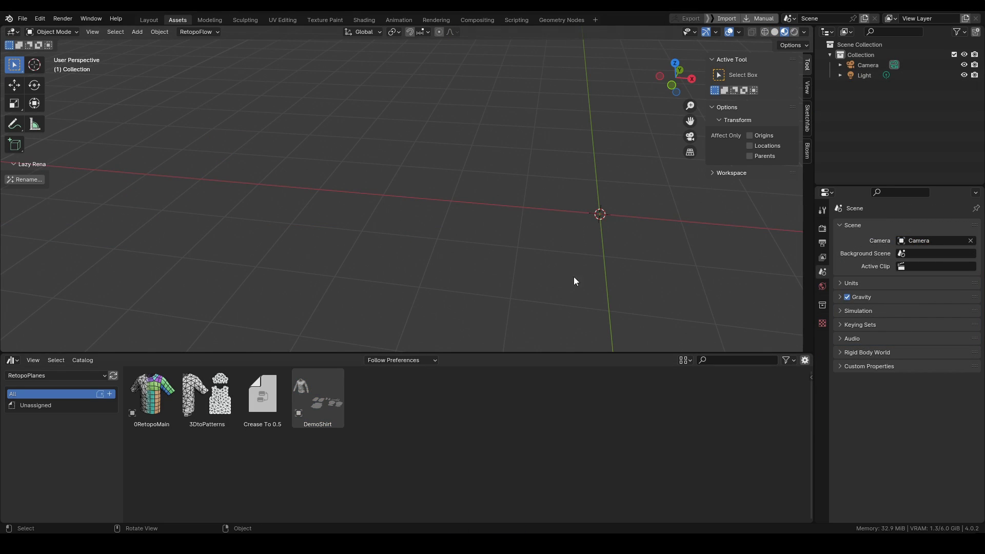
- Import Sweater.obj as a Wavefront OBJ from the desktop Promo folder and frame it in the view
click(23, 18)
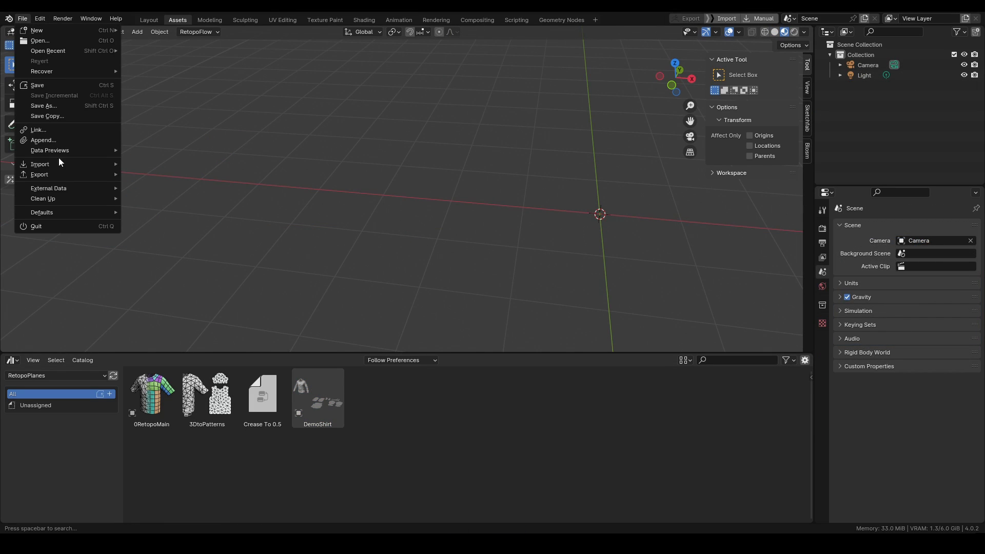
mouse_move(58, 163)
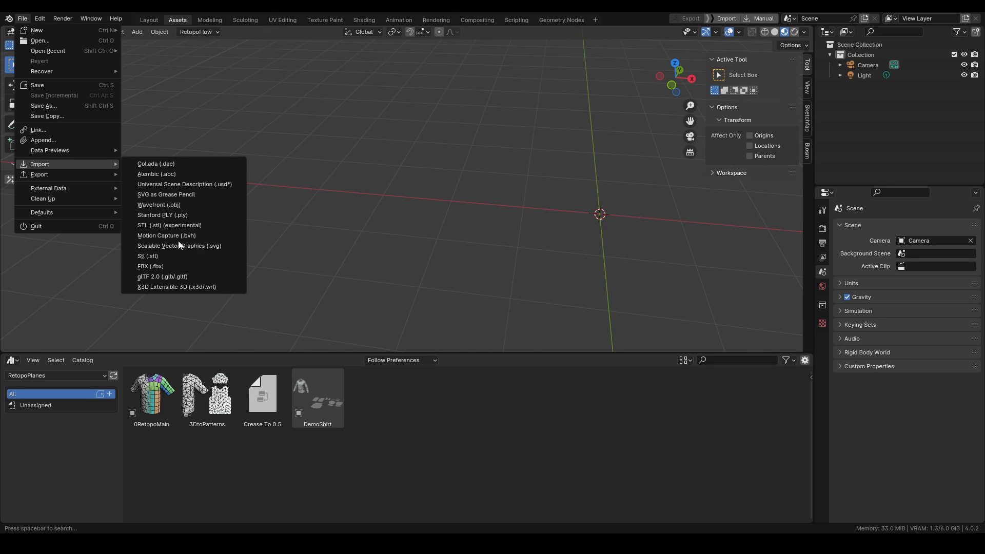
click(168, 204)
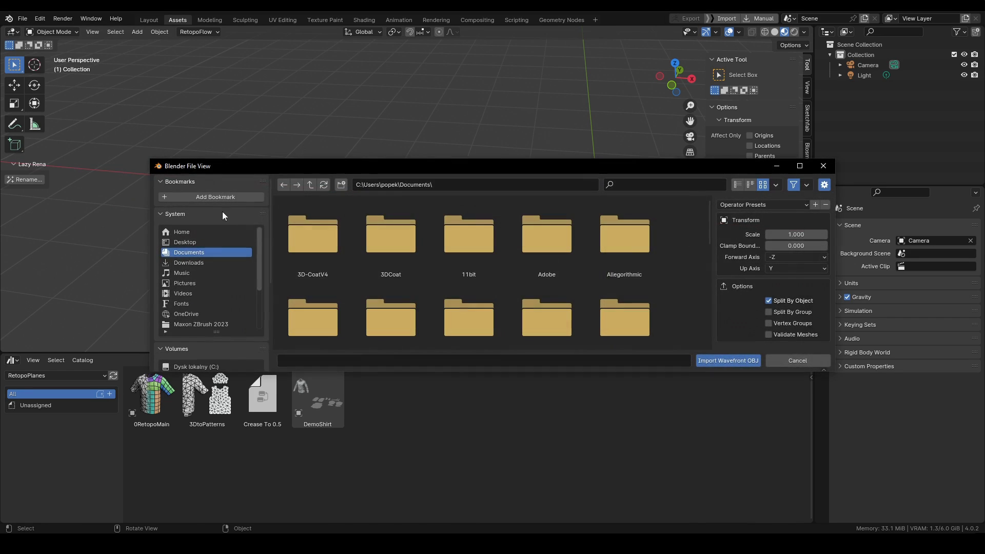
click(188, 242)
double_click(472, 241)
click(401, 249)
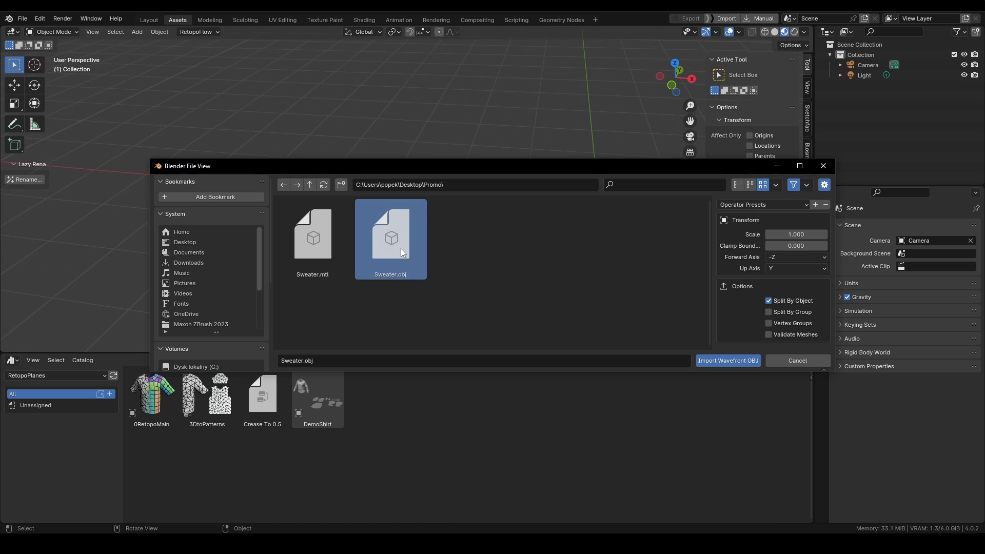
click(745, 361)
key(KP_Decimal)
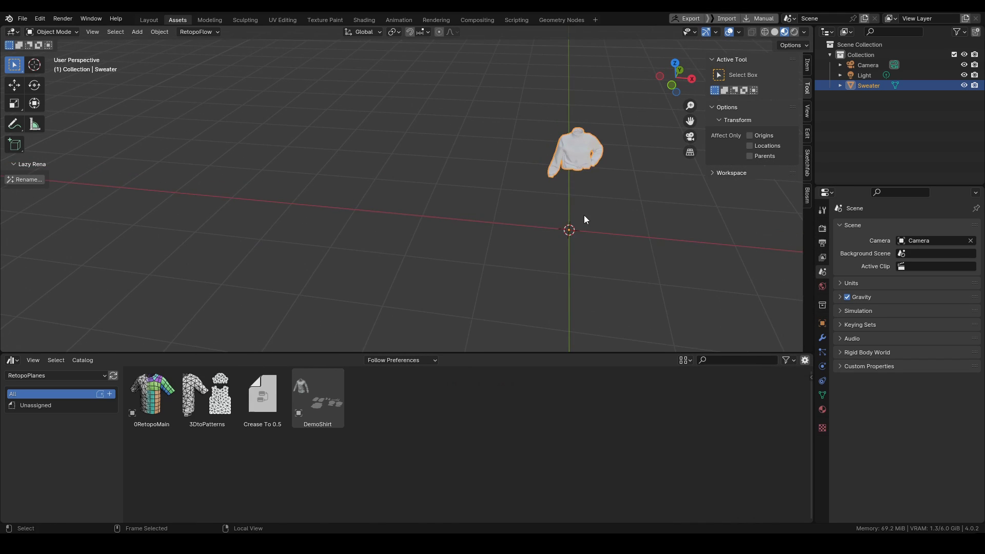
- Switch the viewport to solid shading and check the sweater's topology with a temporary wireframe overlay
key(z)
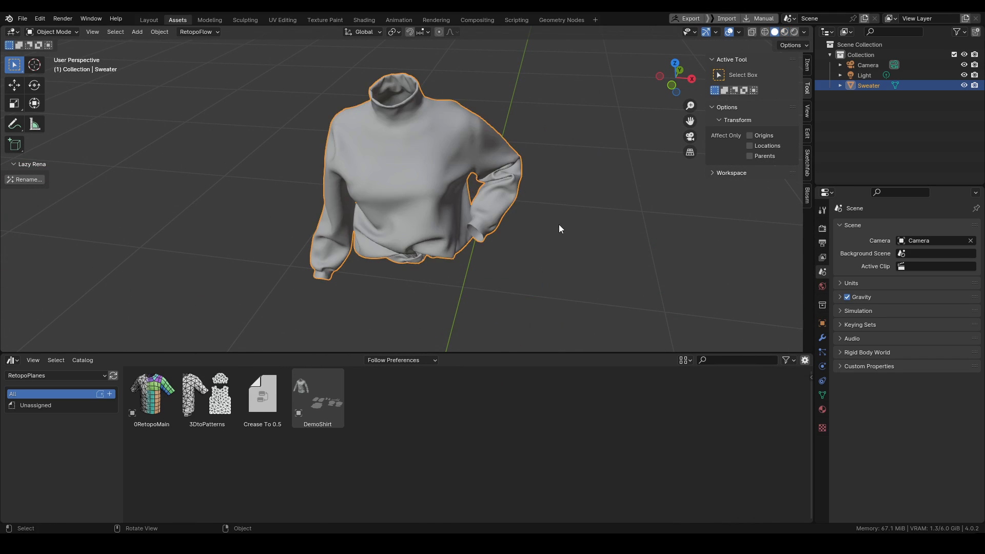
middle_drag(502, 220, 550, 215)
key(shift+z)
mouse_move(431, 193)
middle_down()
mouse_move(406, 186)
mouse_move(414, 136)
mouse_move(425, 222)
middle_up()
shift+middle_drag(475, 257, 410, 307)
key(shift+z)
- Apply the 3DtoPatterns asset to the sweater to lay it out as flat patterns
scroll(403, 261, down, 3)
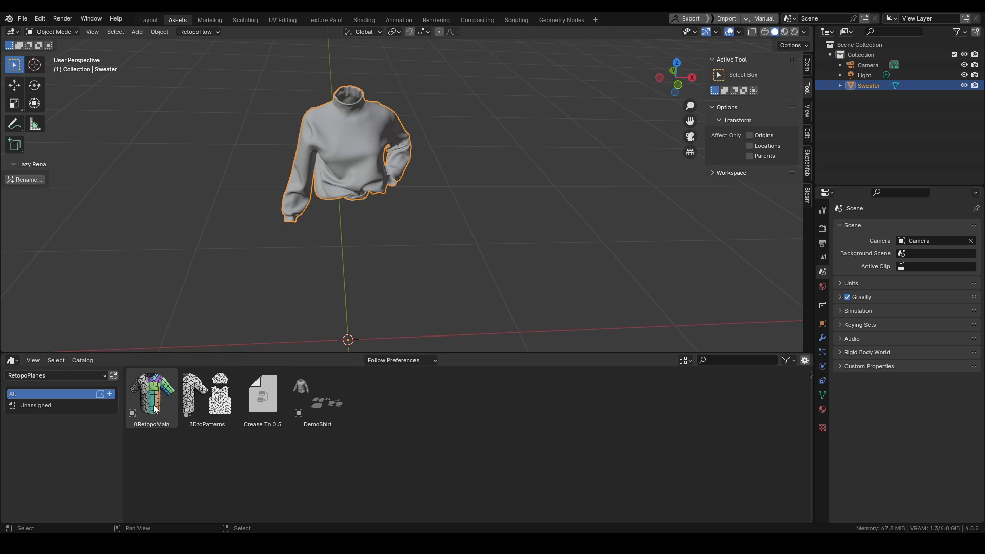
click(220, 404)
drag(211, 412, 343, 162)
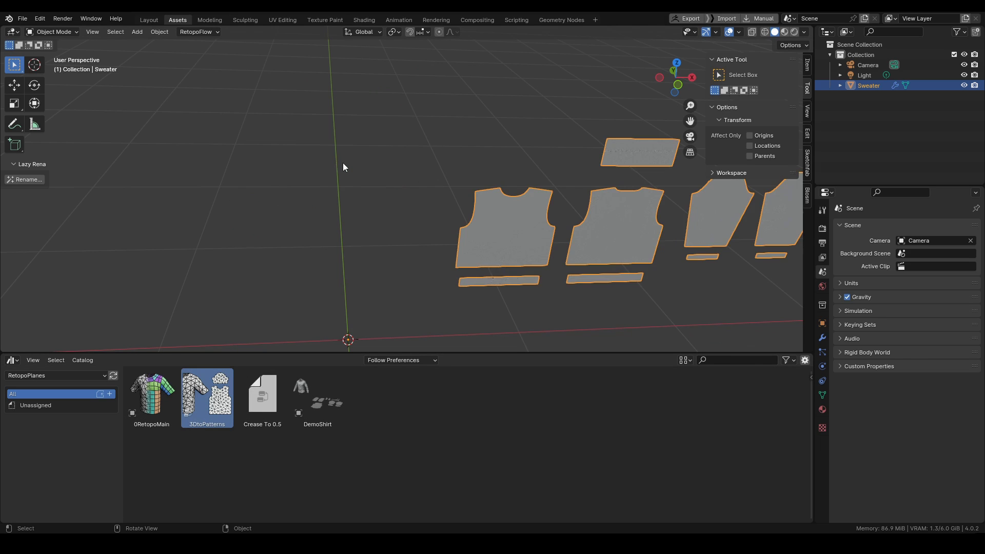
- Apply Rotation & Scale to the sweater patterns
ctrl+middle_drag(342, 162, 436, 238)
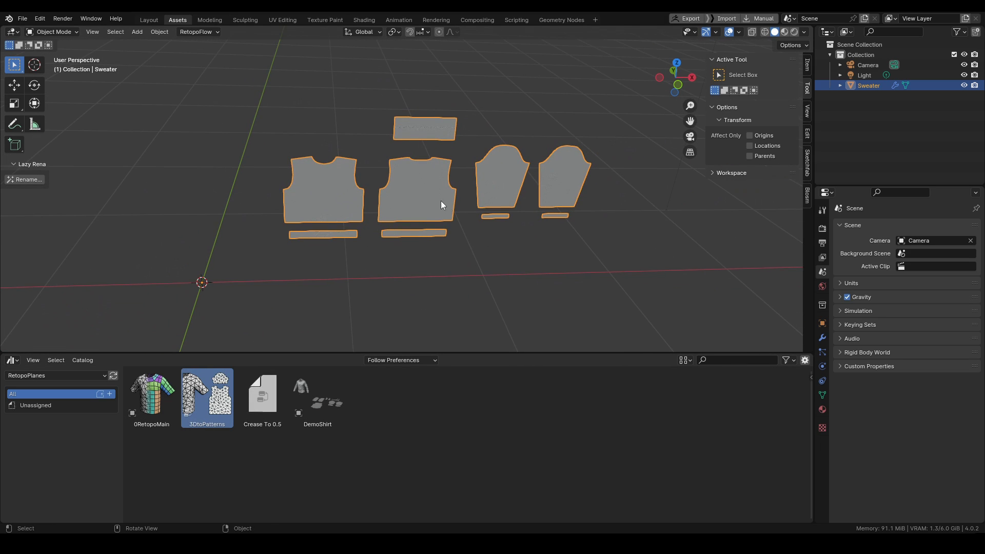
middle_drag(441, 205, 413, 201)
key(ctrl+a)
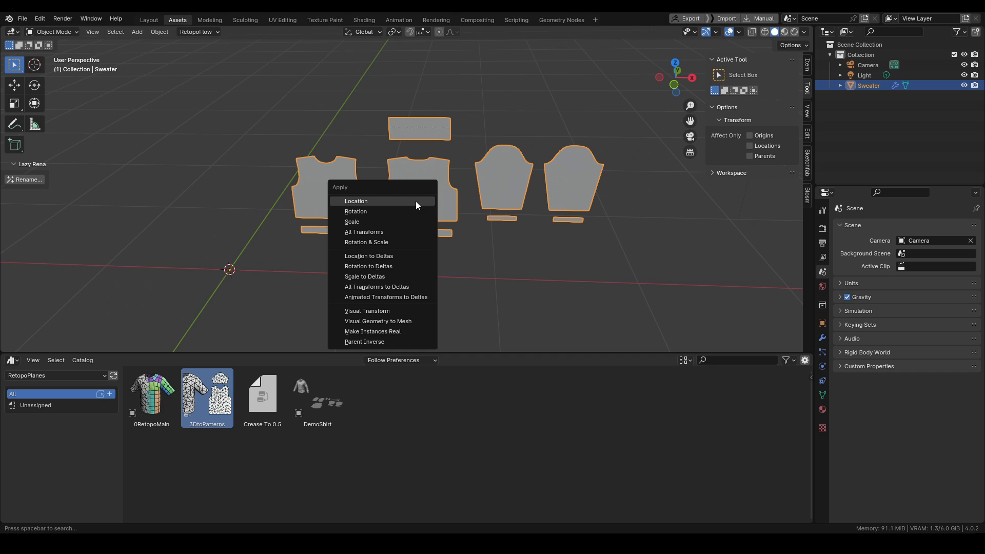
click(368, 242)
middle_drag(368, 242, 450, 257)
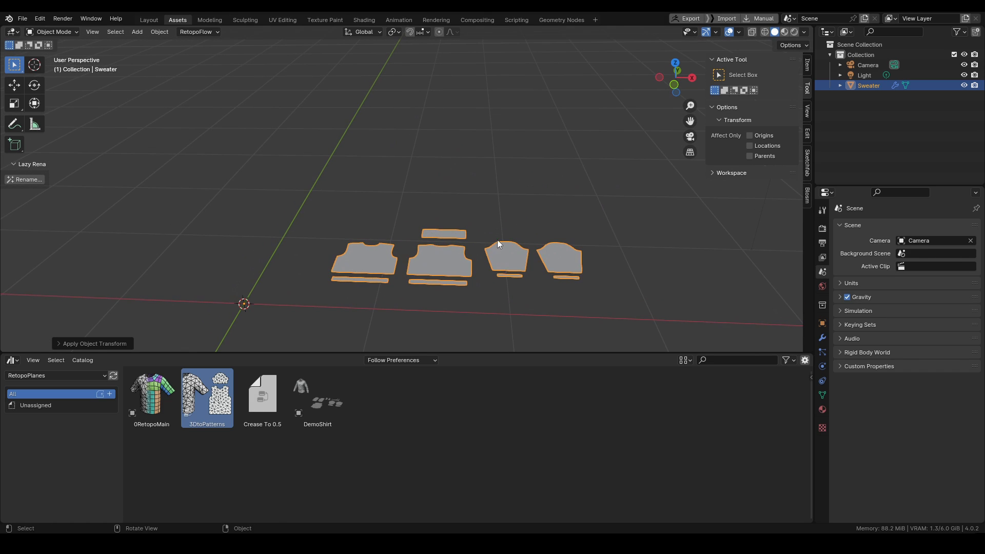
- Move the sweater patterns along X to the negative side of the world origin, and show their wireframe overlay to examine the mesh
key(g)
key(x)
click(199, 240)
shift+middle_drag(199, 240, 308, 272)
key(shift+z)
ctrl+middle_drag(308, 271, 354, 202)
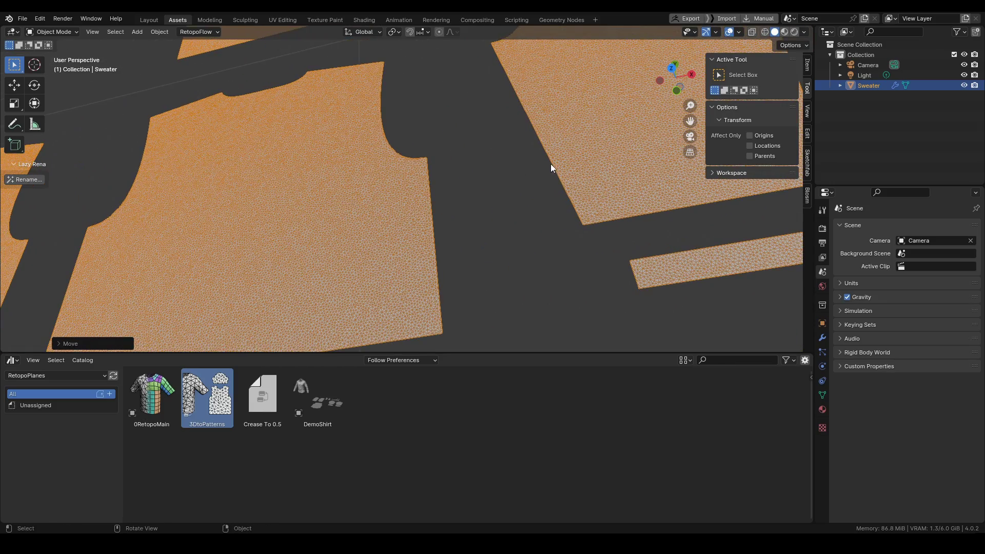
middle_drag(279, 230, 313, 61)
shift+middle_drag(506, 217, 488, 210)
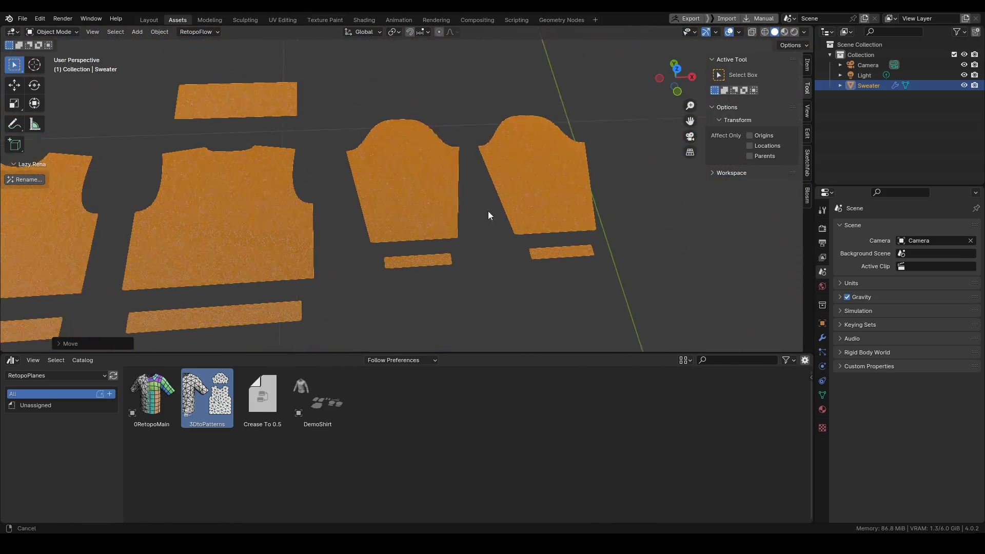
scroll(488, 211, down, 6)
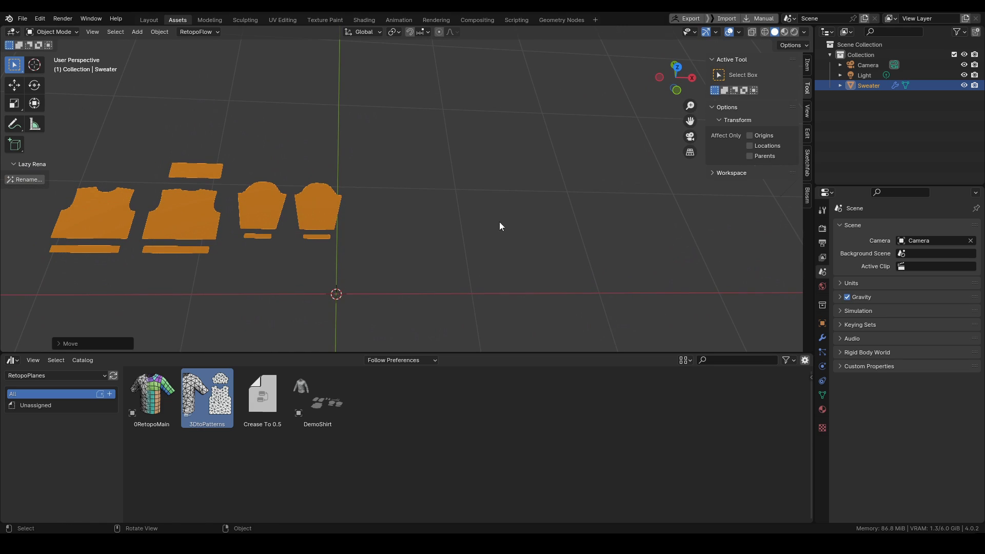
- Place the 0RetopoMain asset from the RetopoPlanes library in the empty area beside the sweater patterns
click(160, 396)
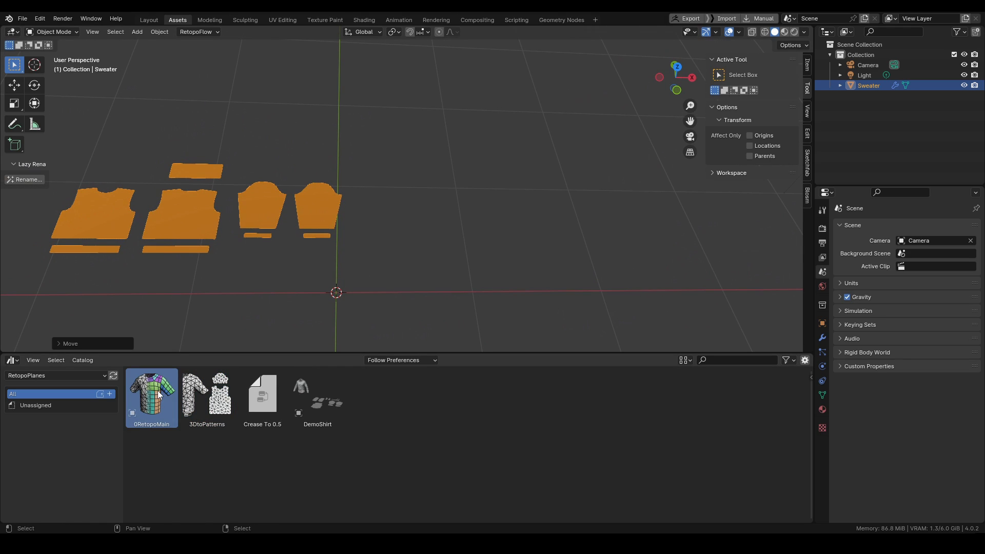
drag(158, 389, 595, 277)
click(586, 275)
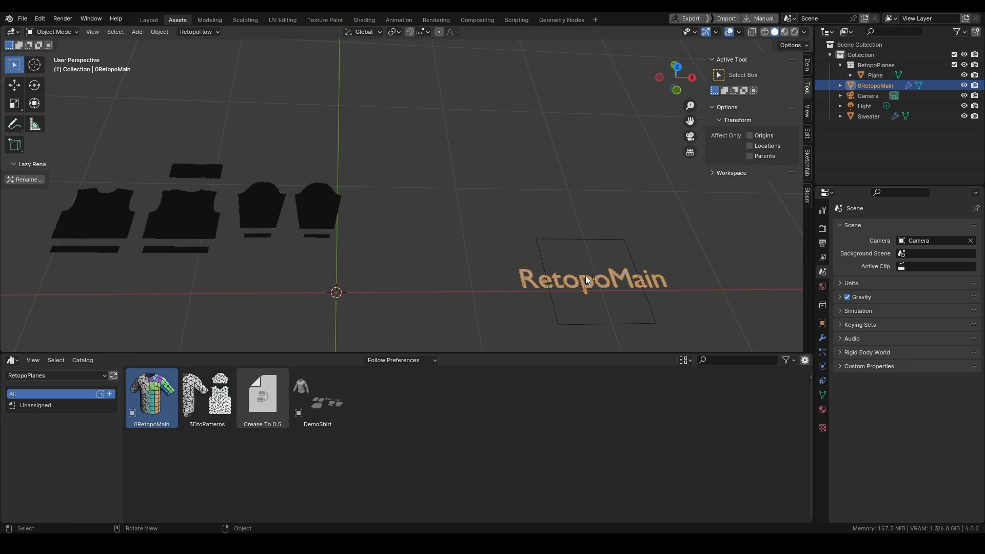
middle_drag(586, 275, 665, 278)
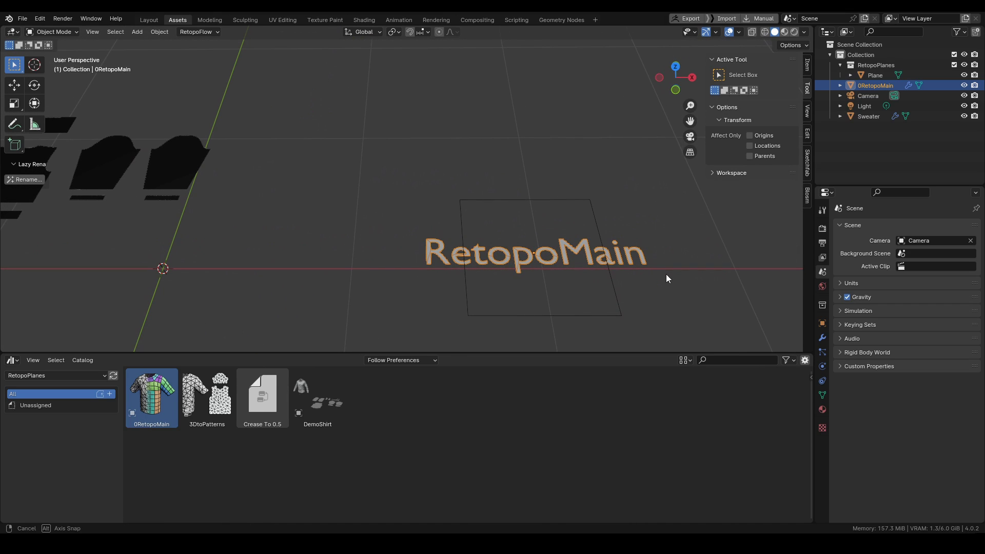
- Set the Cloth Pattern source of 0RetopoMain's RetopoPlanes modifier by sampling the Sweater object
click(823, 339)
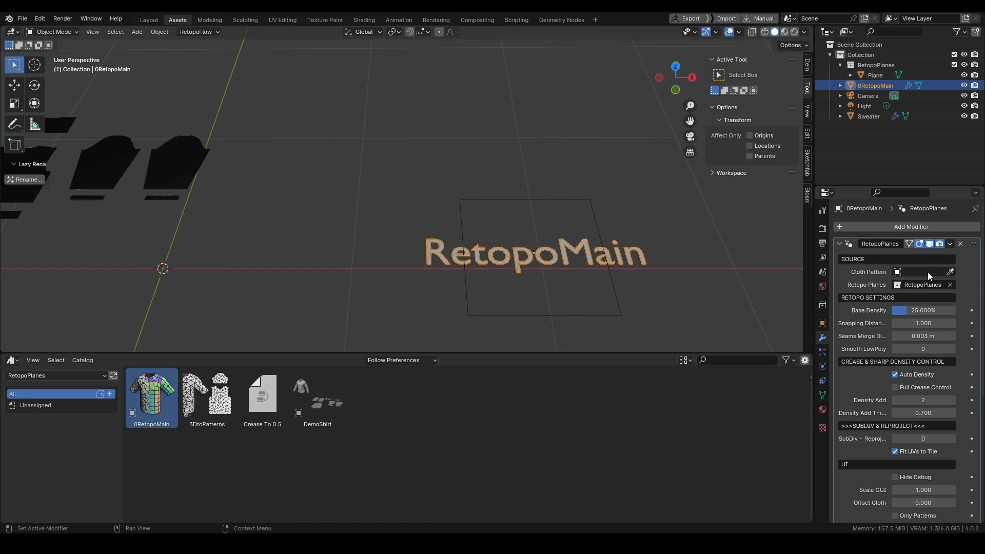
key(e)
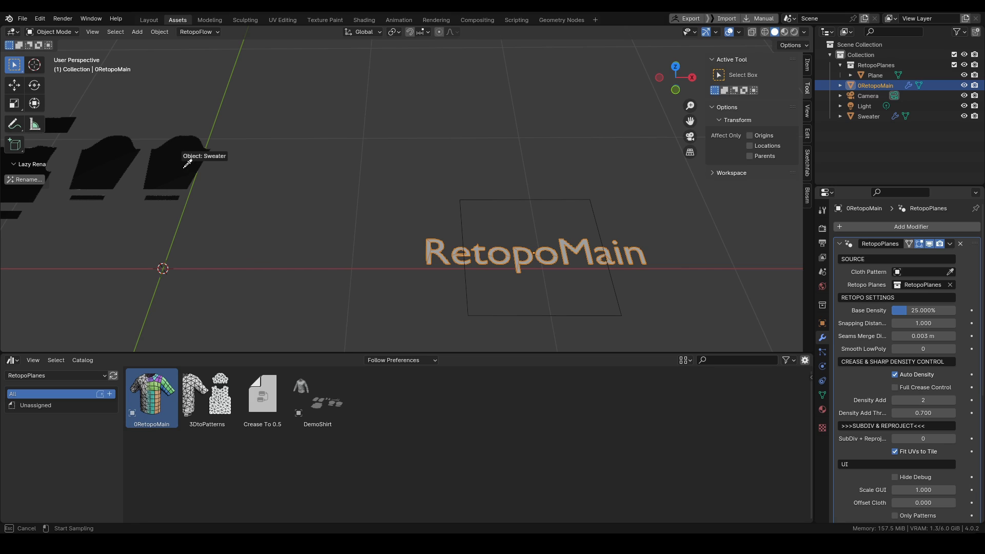
click(184, 167)
- From the top view, open the Plane for face editing, select its face, and switch the viewport to Material Preview shading
middle_drag(461, 201, 438, 217)
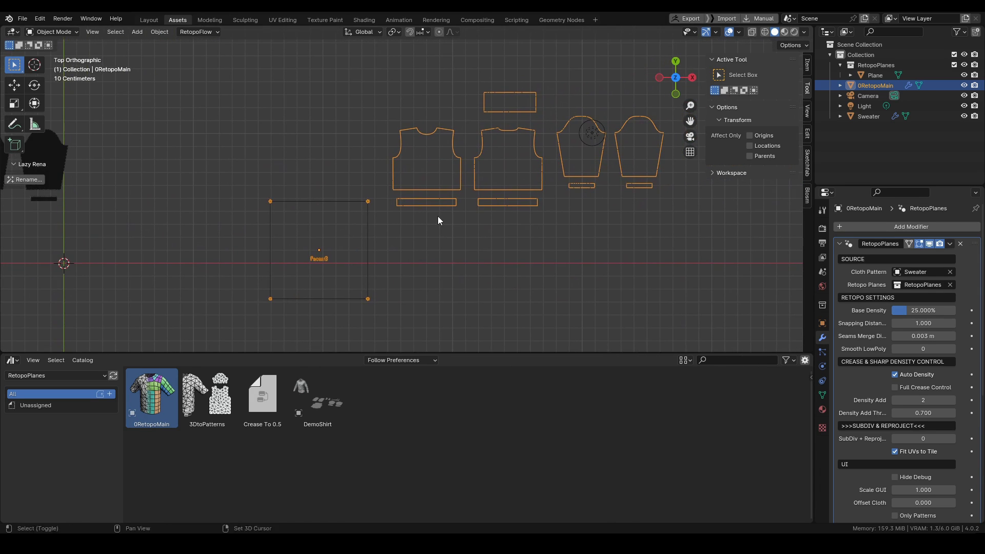
scroll(443, 219, up, 1)
click(353, 237)
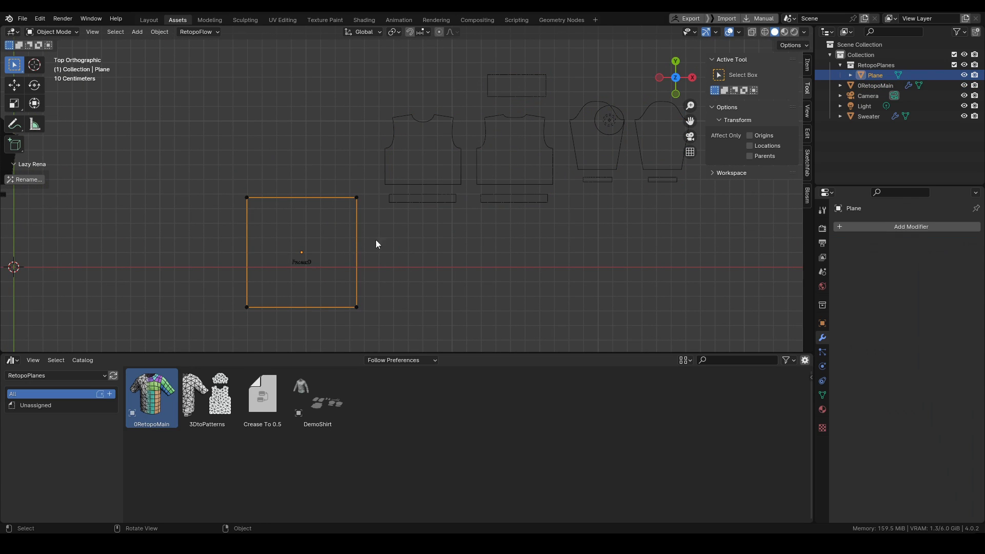
key(Tab)
key(3)
click(328, 244)
key(z)
click(451, 261)
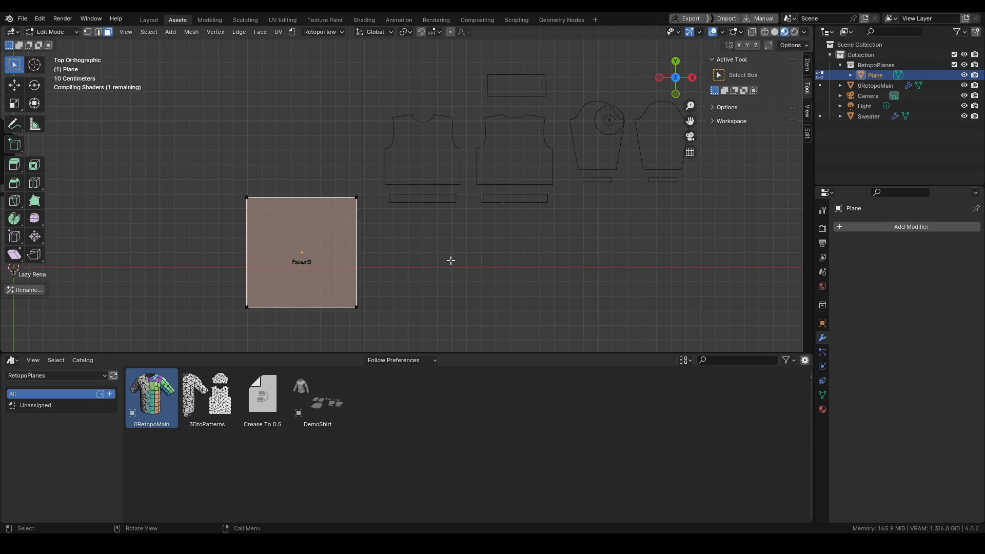
- Move the Plane's face onto the first body pattern outline and scale it down to fit inside the outline
shift+middle_drag(403, 232, 367, 282)
key(g)
click(445, 192)
scroll(412, 213, up, 3)
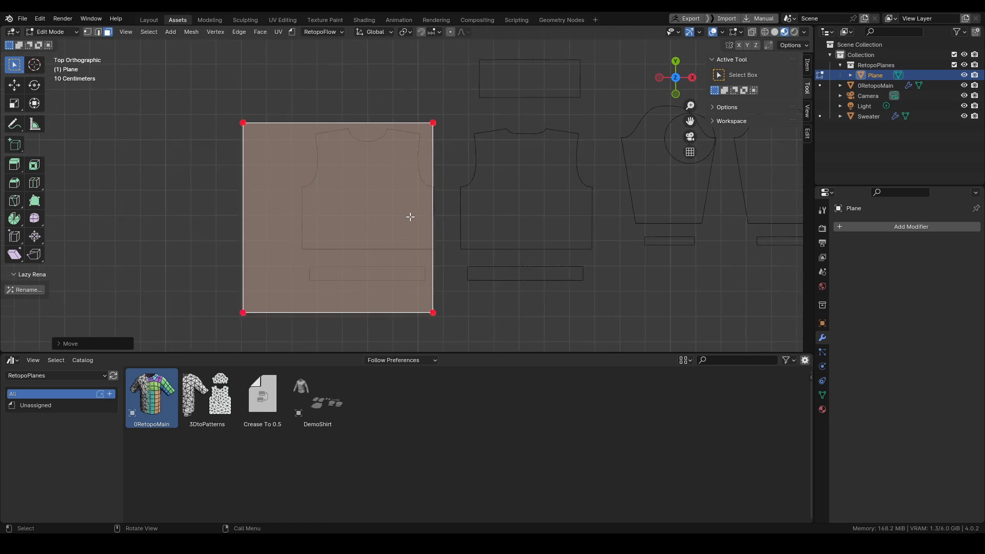
scroll(410, 217, up, 1)
key(s)
click(457, 254)
key(g)
click(490, 232)
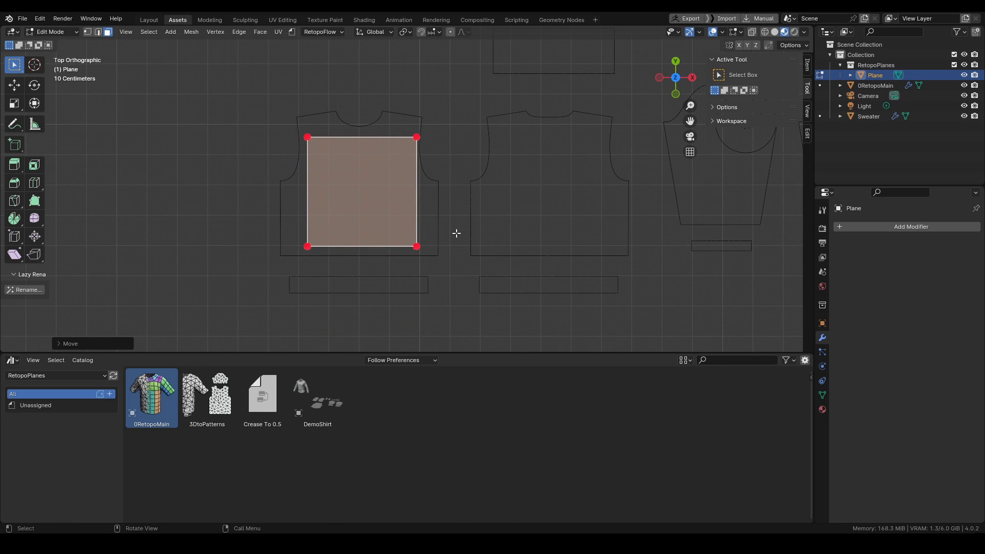
- Move the Plane's two upper vertices onto the outer shoulder corners of the first body pattern
scroll(374, 217, up, 3)
key(1)
click(462, 103)
key(g)
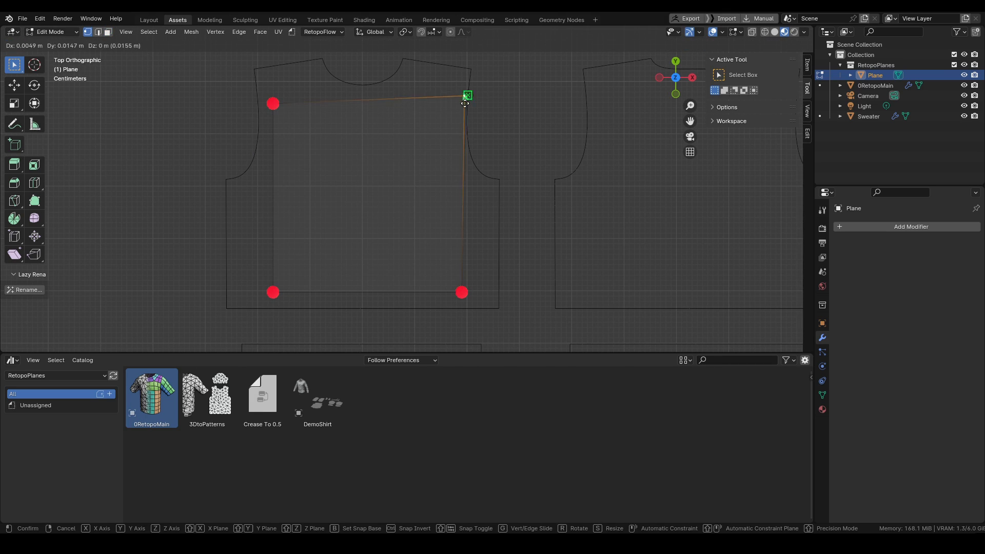
click(482, 81)
click(273, 103)
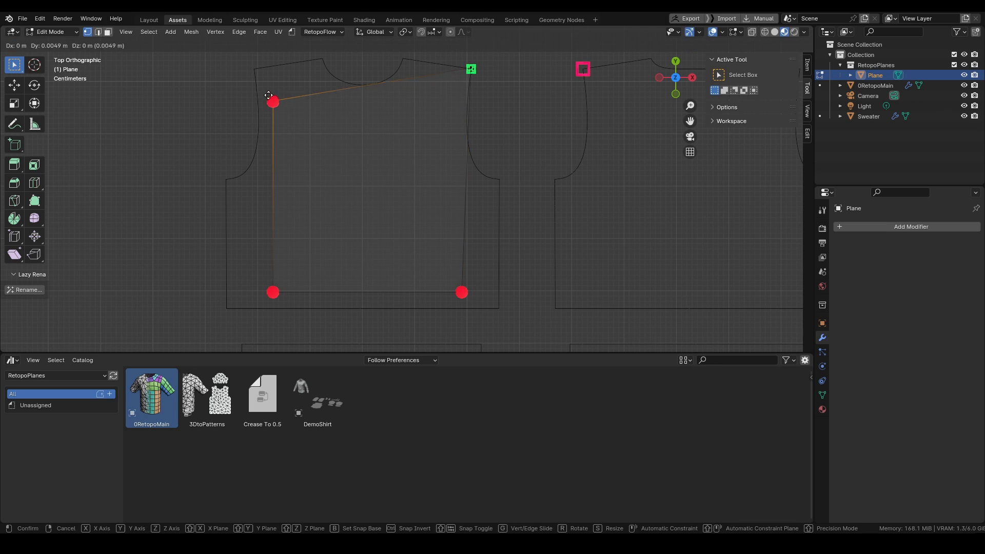
key(g)
click(172, 52)
- Move the Plane's two lower vertices onto the bottom hem corners of the first body pattern
shift+middle_drag(267, 290, 260, 251)
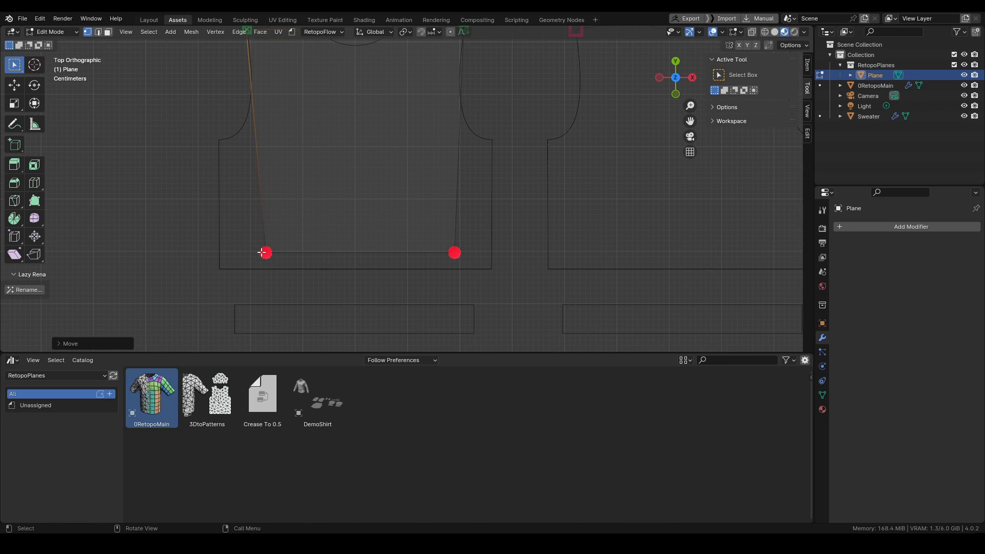
click(262, 252)
key(g)
click(220, 270)
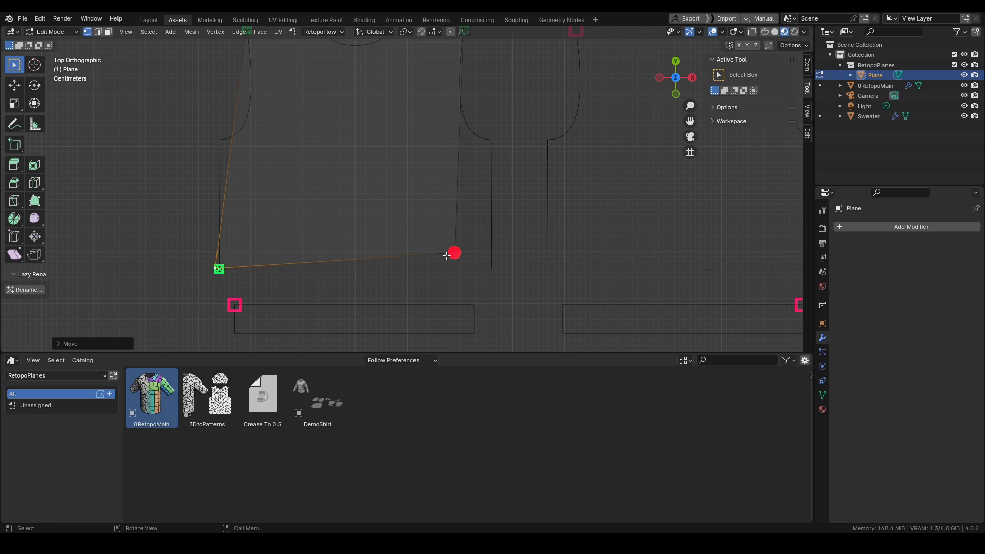
click(454, 253)
key(g)
click(451, 285)
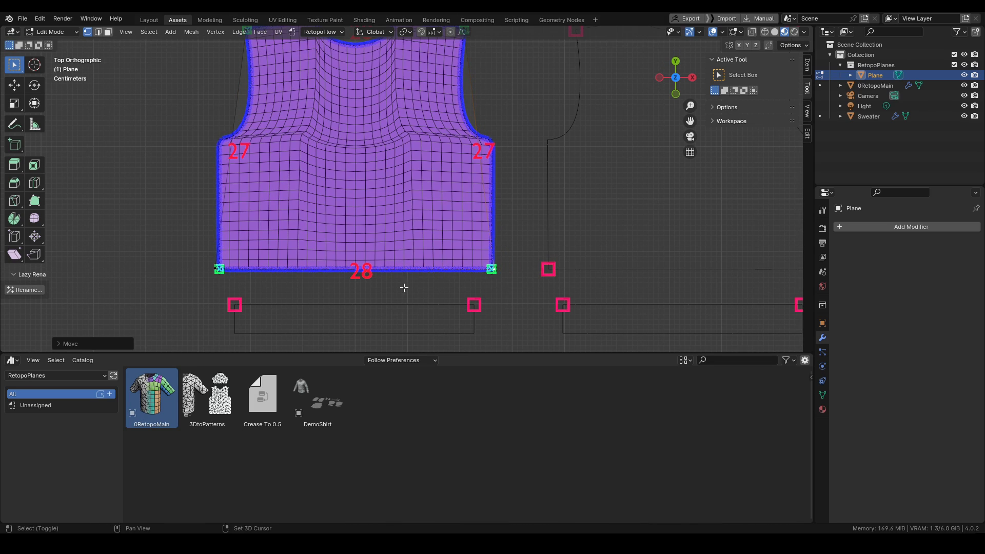
shift+middle_drag(437, 160, 387, 209)
scroll(426, 216, down, 2)
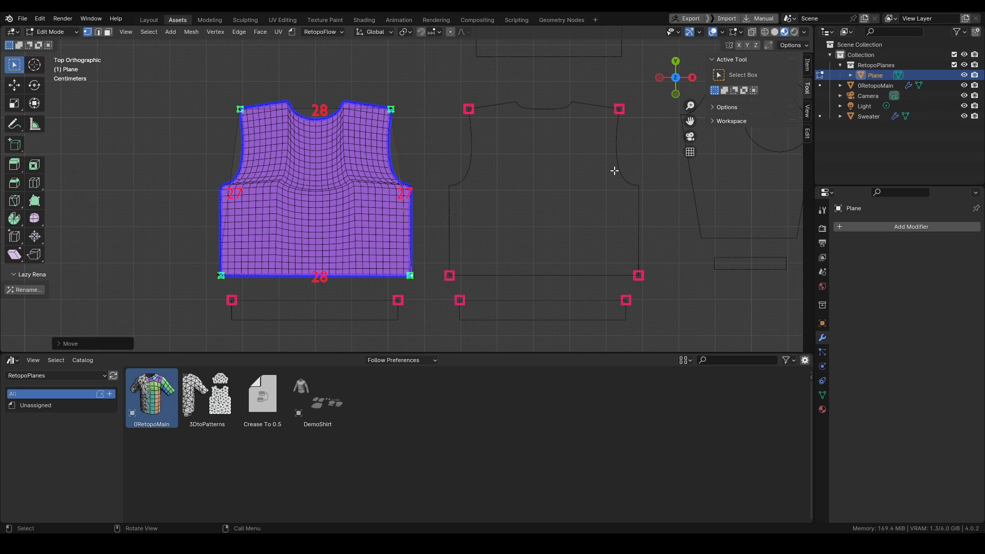
- Leave Edit Mode, pin 0RetopoMain's modifier settings so they stay displayed, and reselect the Plane
key(Tab)
click(349, 205)
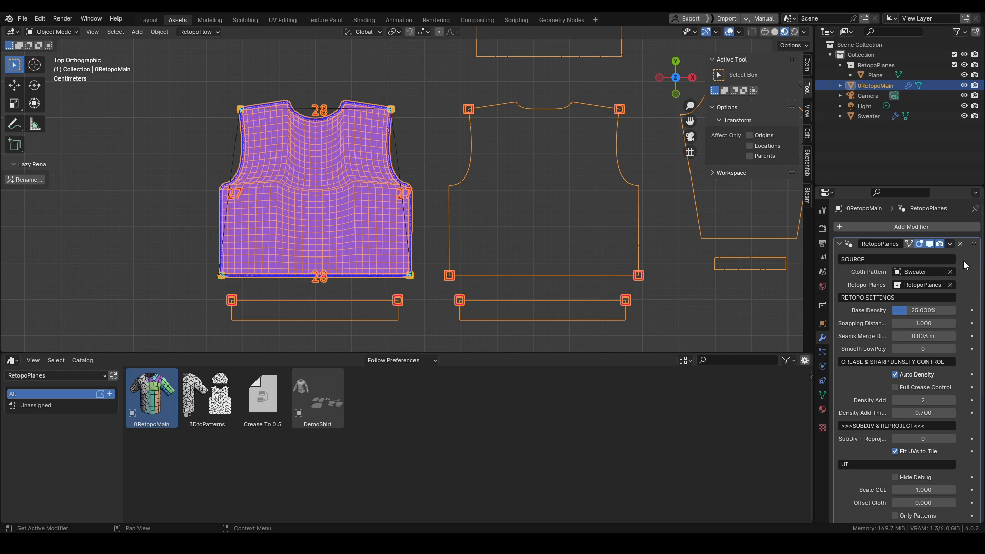
click(976, 208)
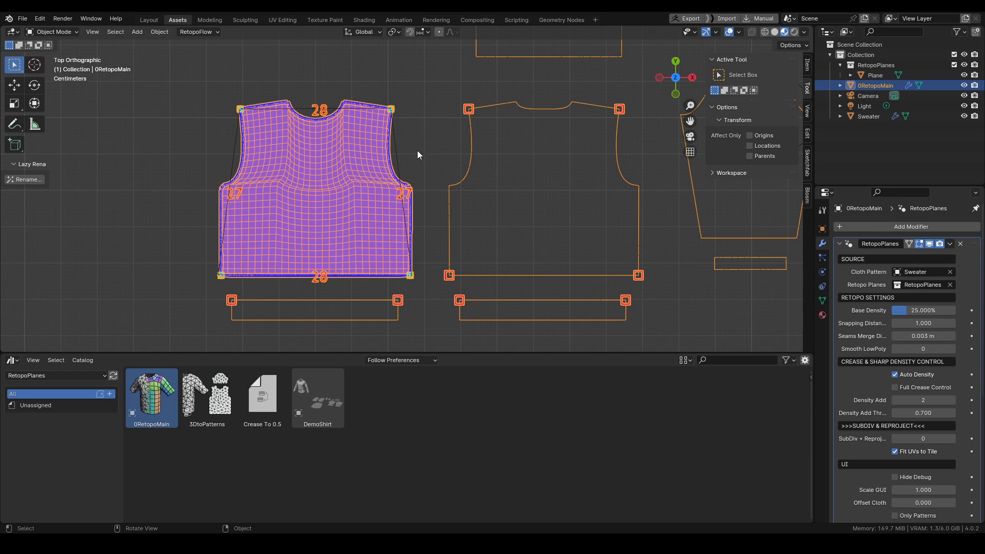
click(306, 109)
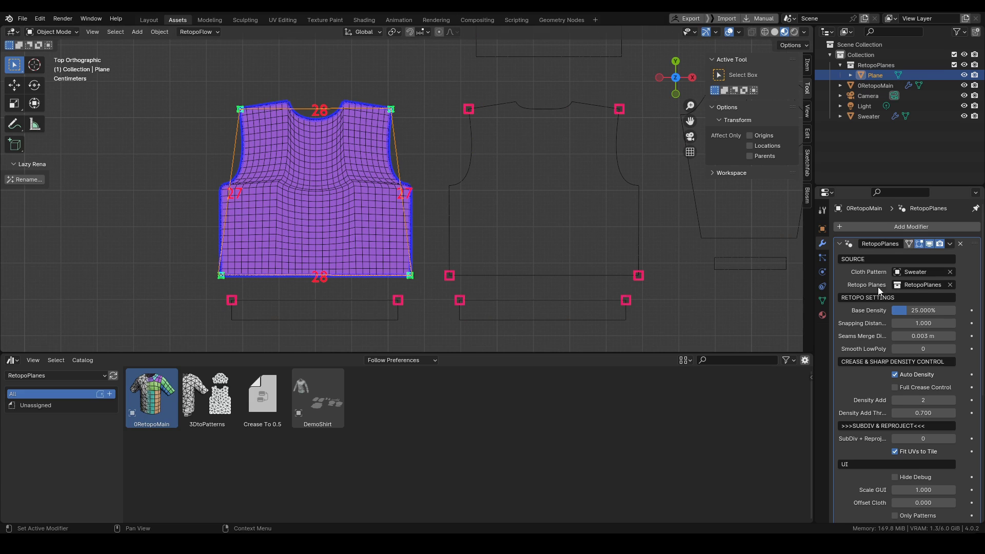
- Split the 3D viewport in two, hide the toolbar and sidebar in the new view, and orbit it to show the 3D retopologized piece
drag(3, 27, 401, 154)
key(t)
key(n)
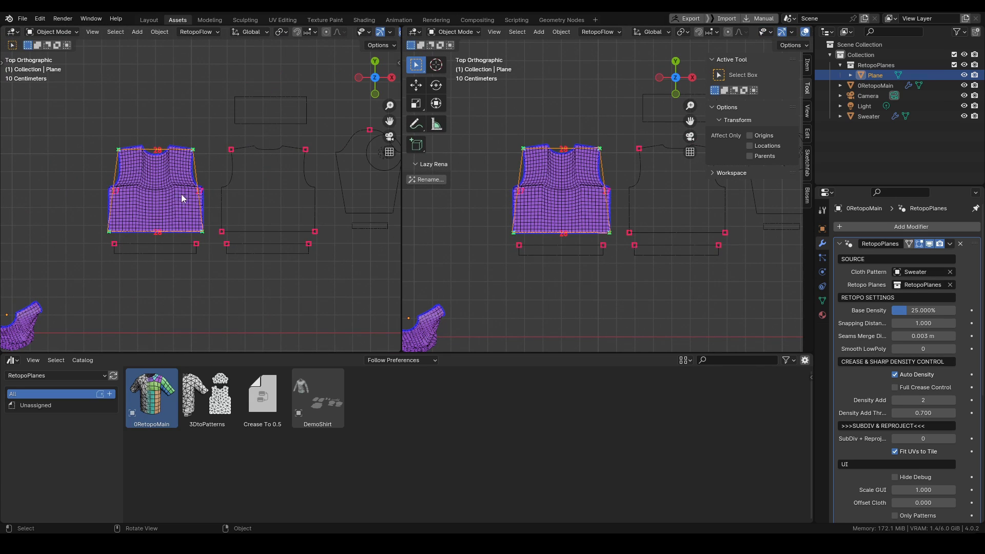
middle_drag(181, 194, 151, 172)
scroll(243, 182, up, 4)
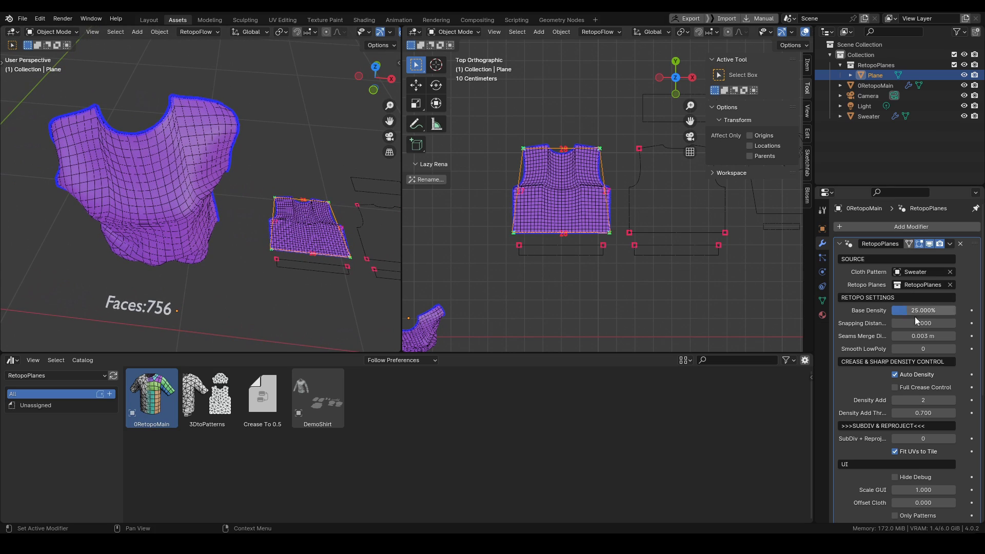
- Lower the Base Density in the RetopoPlanes modifier to 11.890% and inspect the coarser 3D mesh
drag(922, 310, 907, 310)
middle_drag(253, 222, 148, 161)
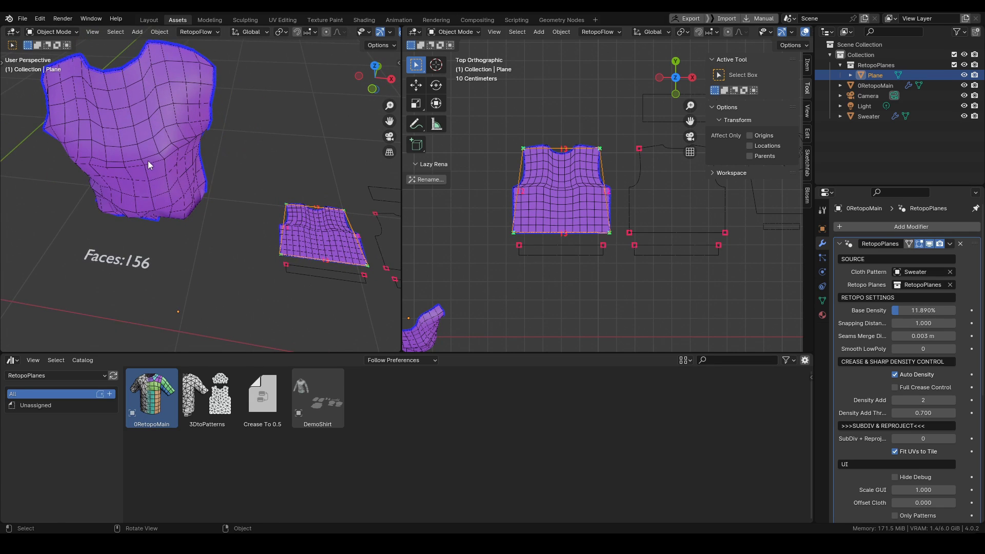
- Move the Plane's lower-left vertex off the body pattern's hem corner and raise the modifier's Snapping Distance to 1.587
scroll(552, 258, up, 10)
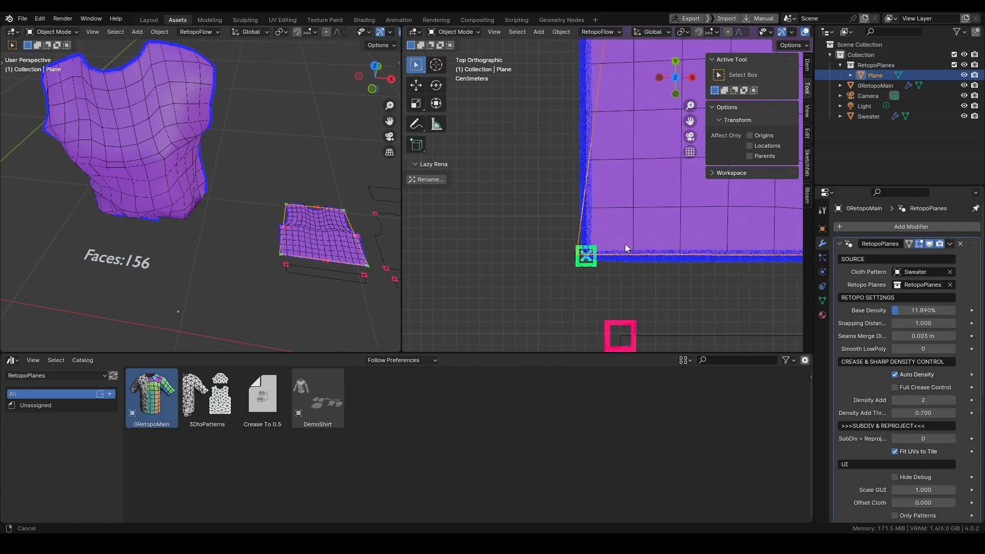
key(Tab)
click(555, 255)
key(g)
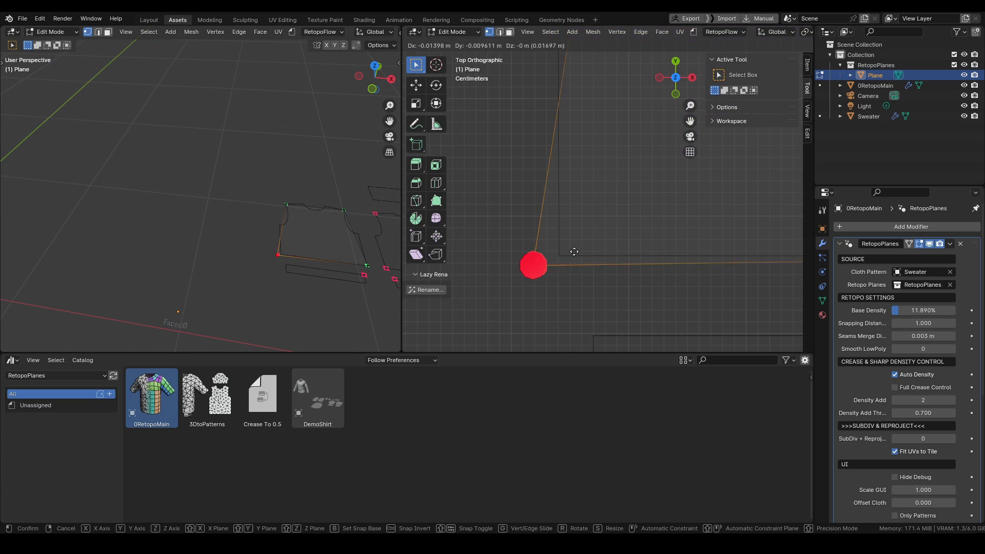
click(588, 254)
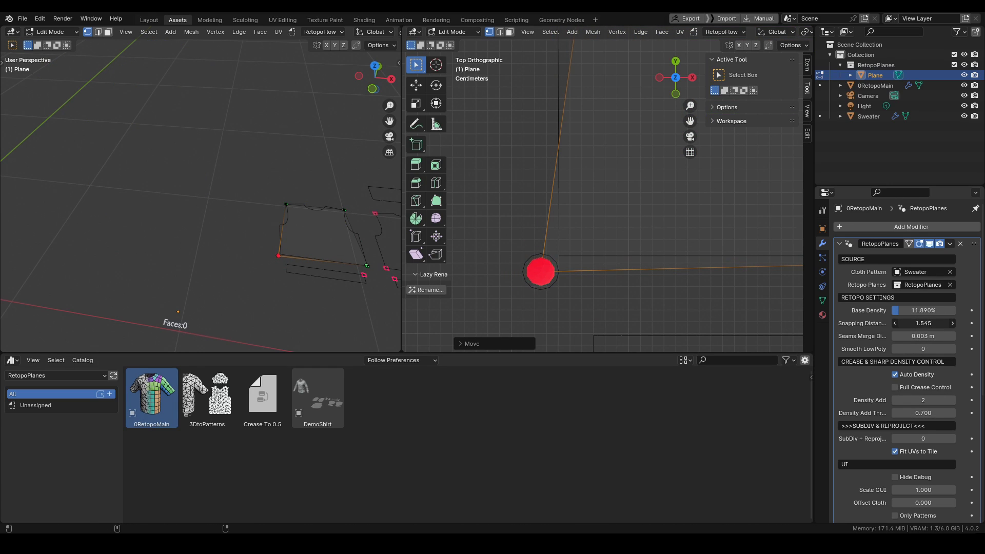
scroll(566, 264, up, 4)
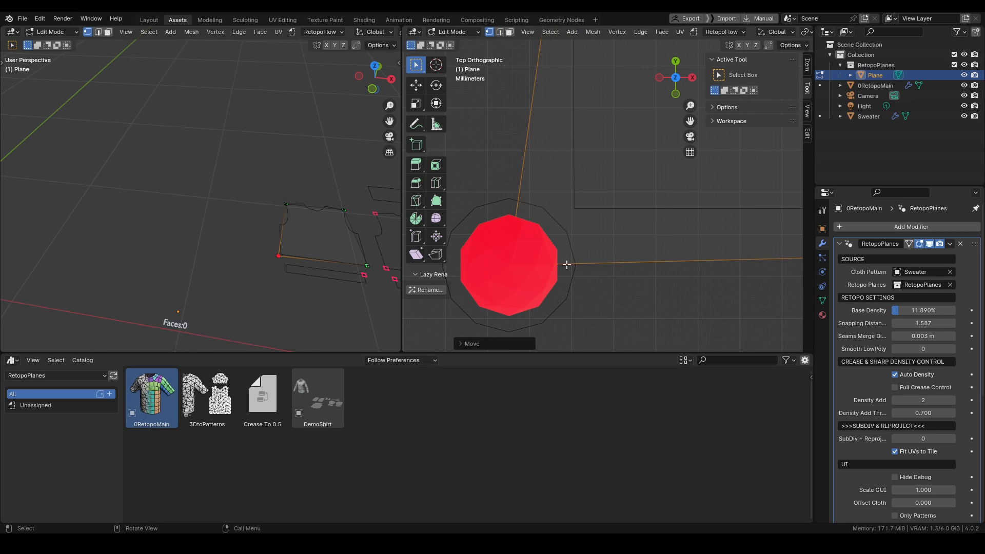
- Move the lower-left vertex back onto the body pattern's hem corner and reset the Snapping Distance to 1.000
key(g)
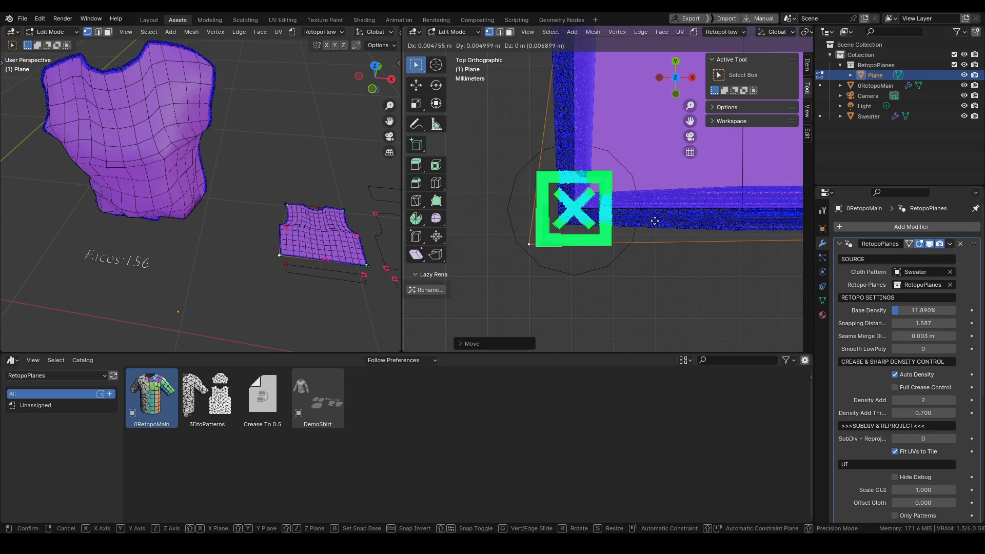
click(663, 216)
shift+middle_drag(622, 219, 598, 247)
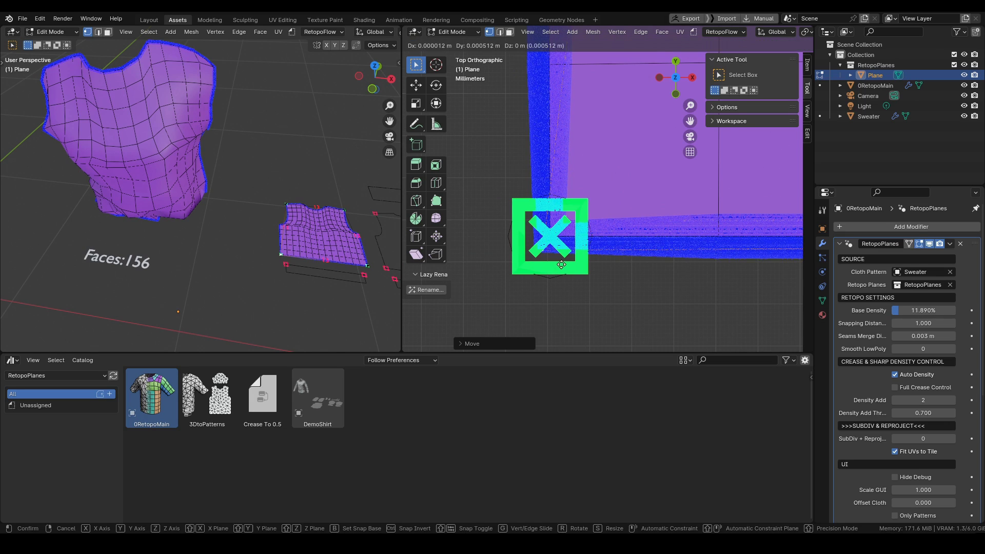
scroll(561, 281, down, 8)
scroll(618, 213, down, 5)
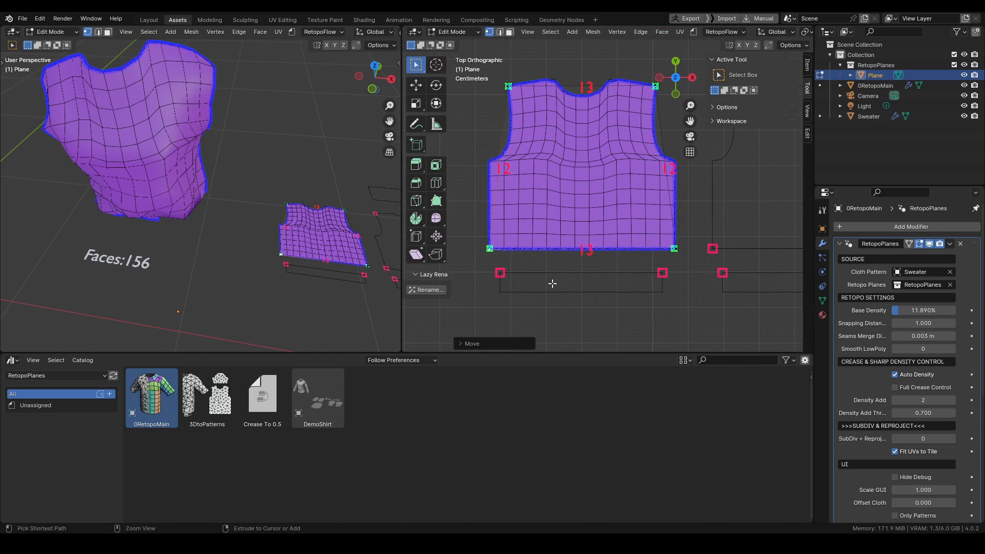
- Add a horizontal loop cut across the body plane and snap its two end vertices onto the front pattern's armpit corners
shift+scroll(532, 142, up, 2)
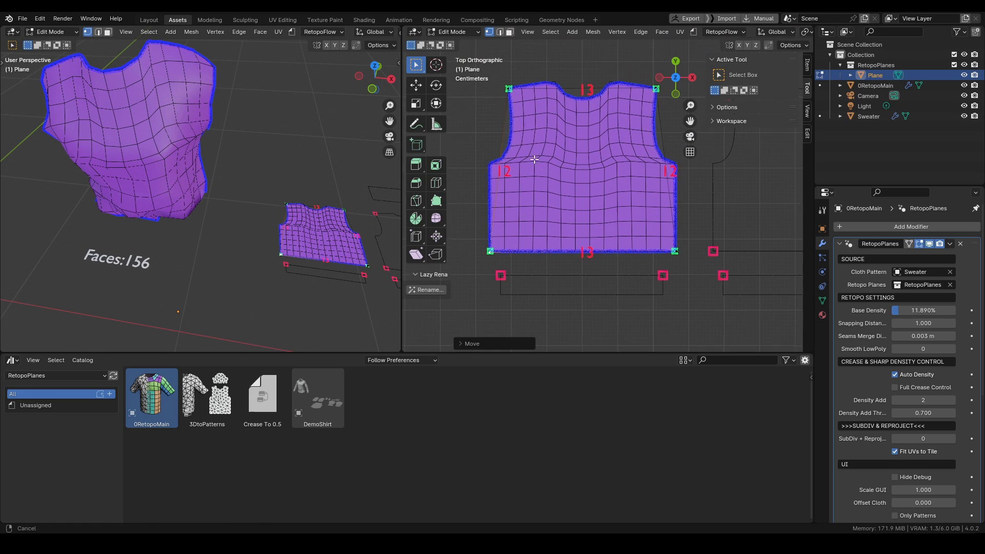
key(ctrl+r)
click(666, 185)
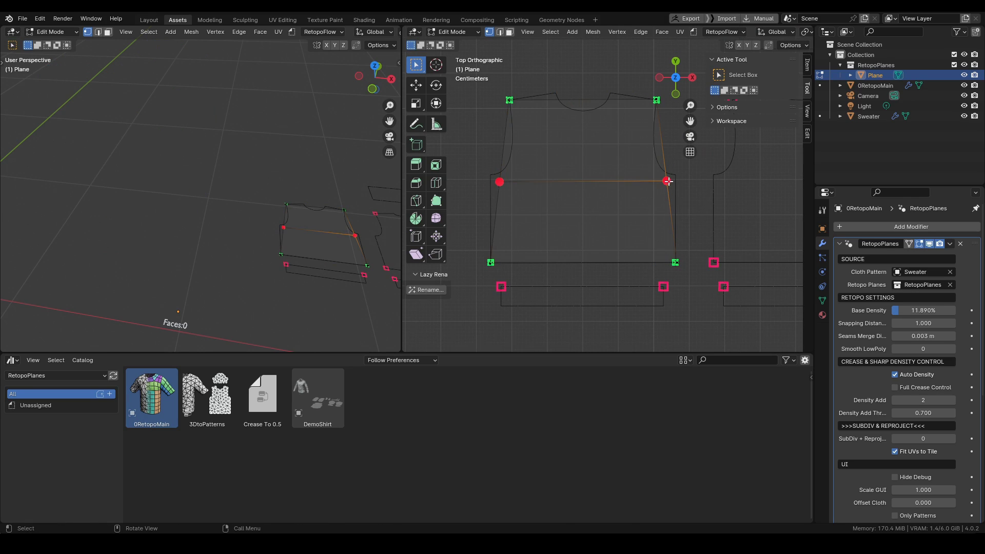
drag(667, 181, 678, 176)
click(686, 174)
click(507, 183)
key(g)
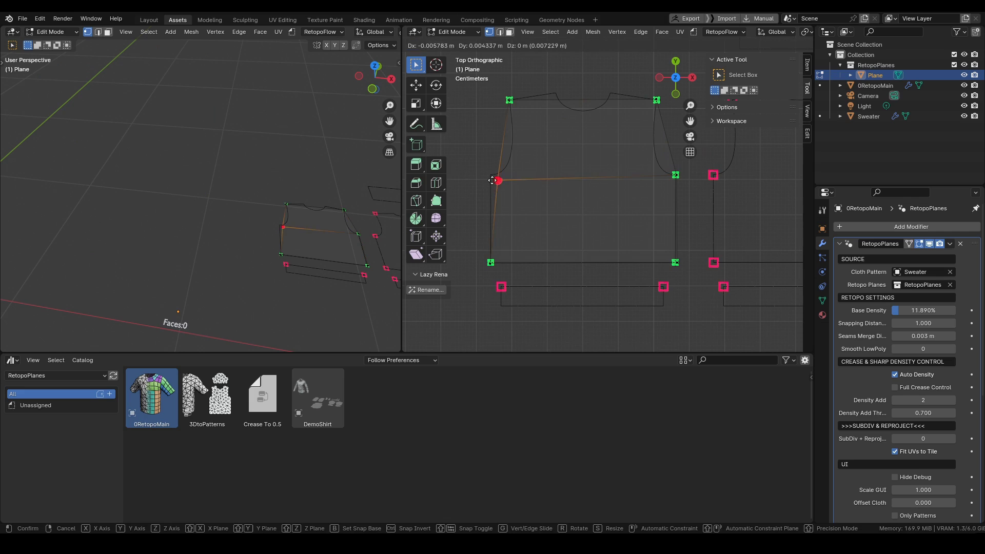
click(496, 157)
shift+middle_drag(644, 179, 606, 196)
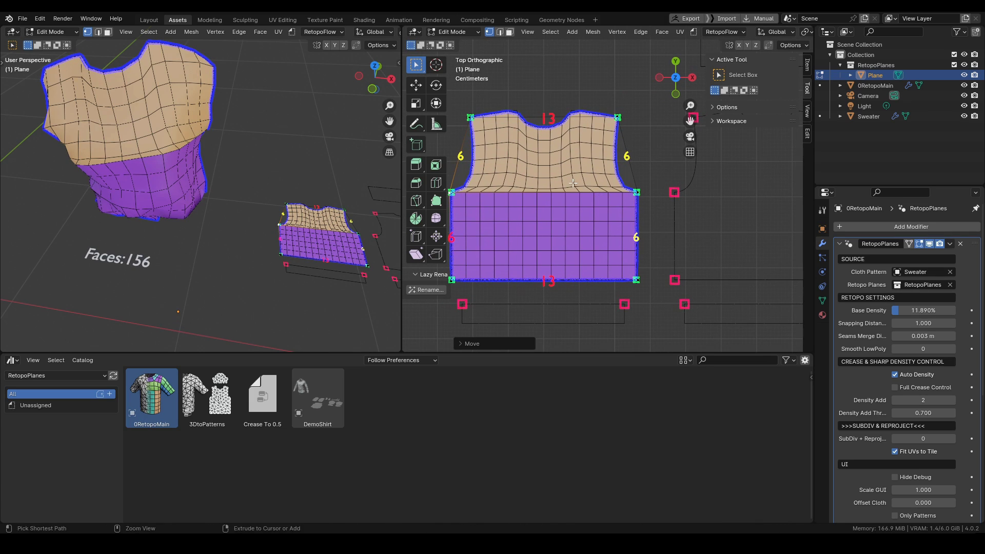
- Add a vertical loop cut right of centre on the body plane and snap its top vertex to the right neckline corner
key(ctrl+r)
click(572, 185)
click(600, 183)
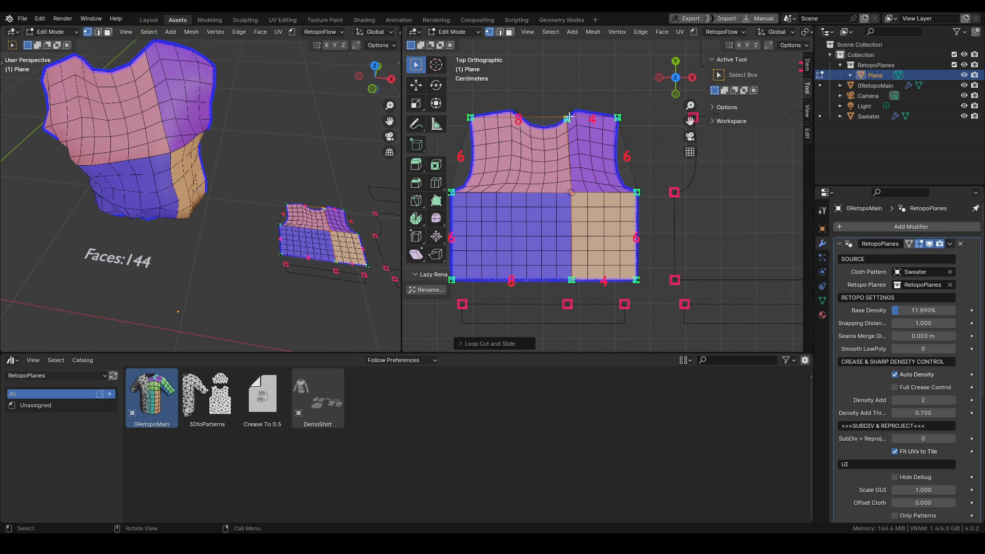
drag(569, 117, 576, 105)
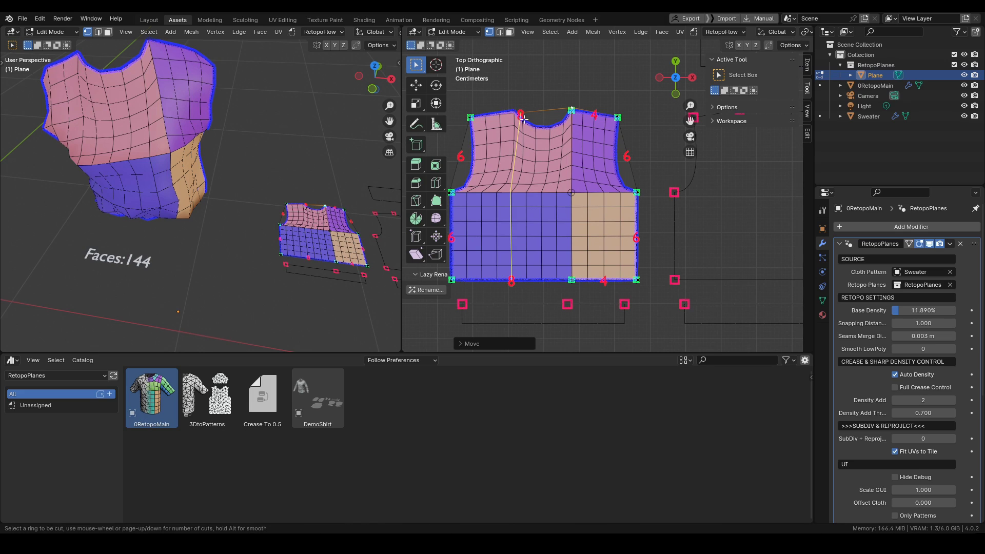
- Add a second vertical loop cut left of centre and snap its top vertex to the left neckline corner
click(524, 119)
right_click(523, 119)
click(520, 114)
key(g)
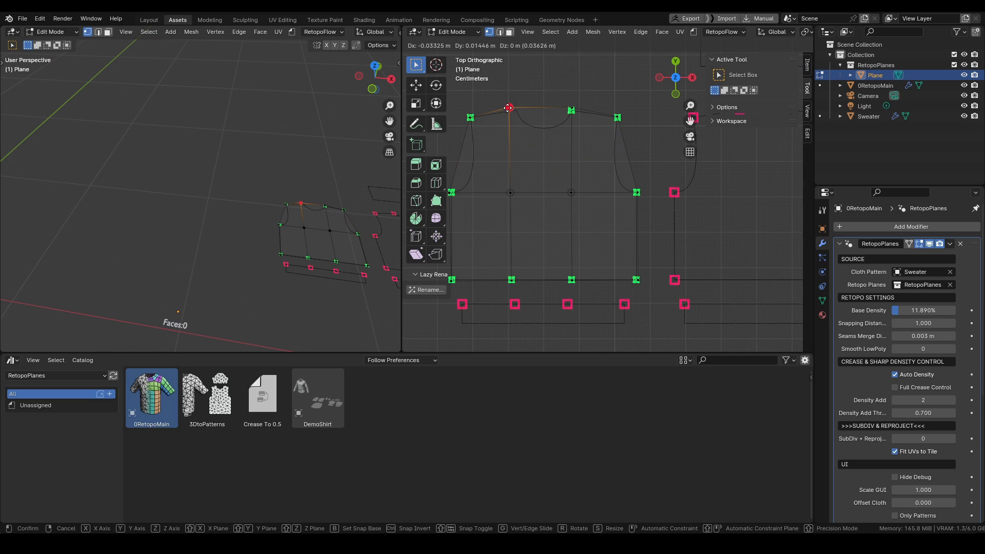
click(530, 118)
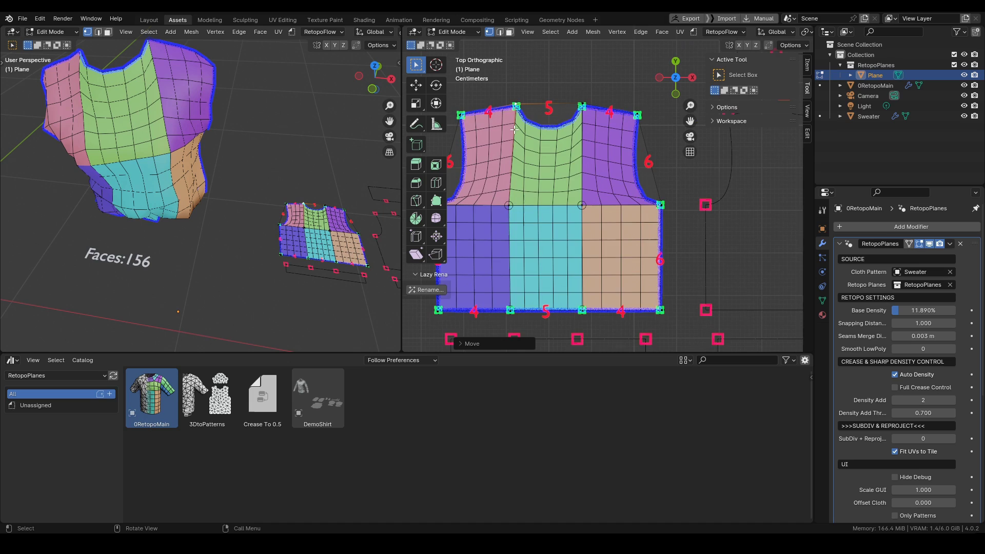
- Select the whole linked body plane and duplicate it along the X axis onto the neighbouring back pattern
scroll(490, 193, down, 4)
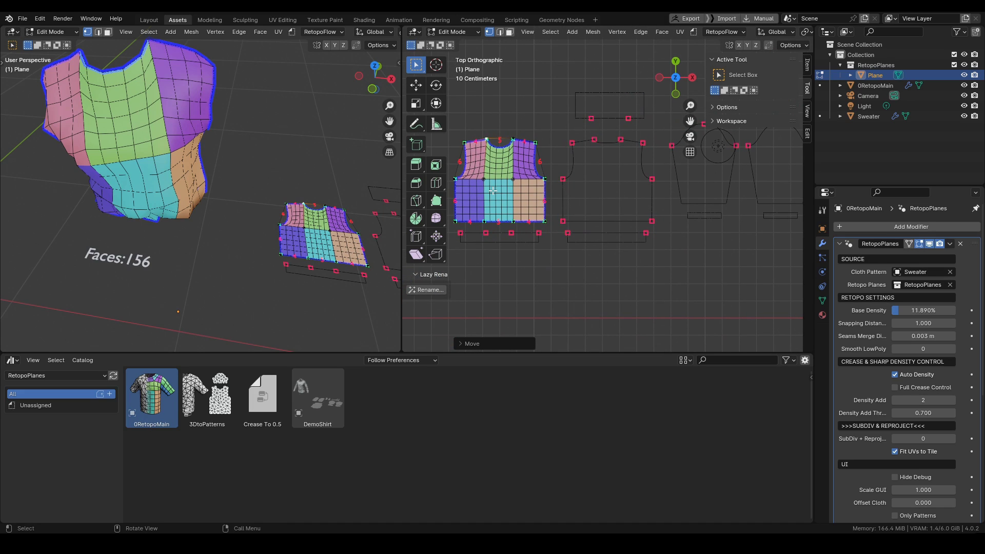
key(ctrl+l)
key(shift+d)
key(x)
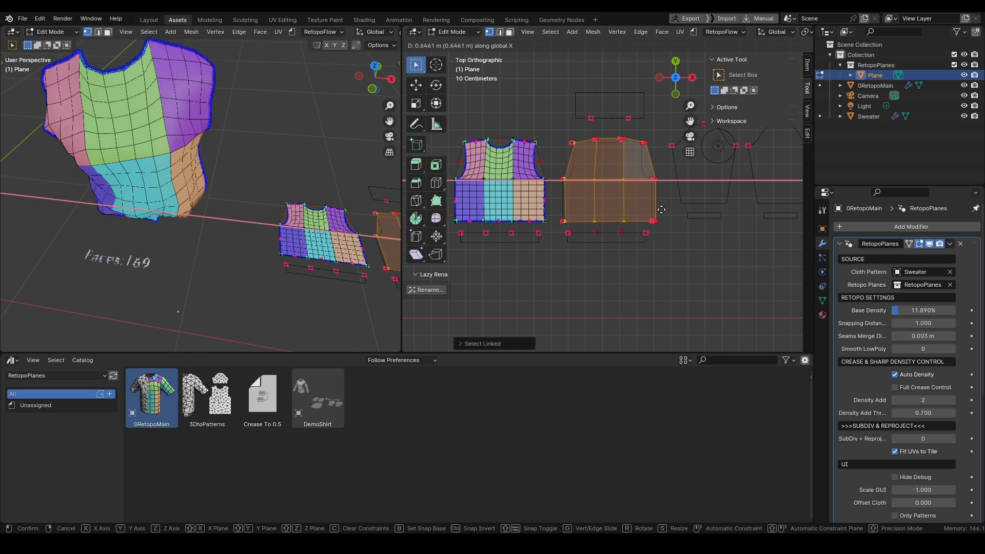
click(645, 212)
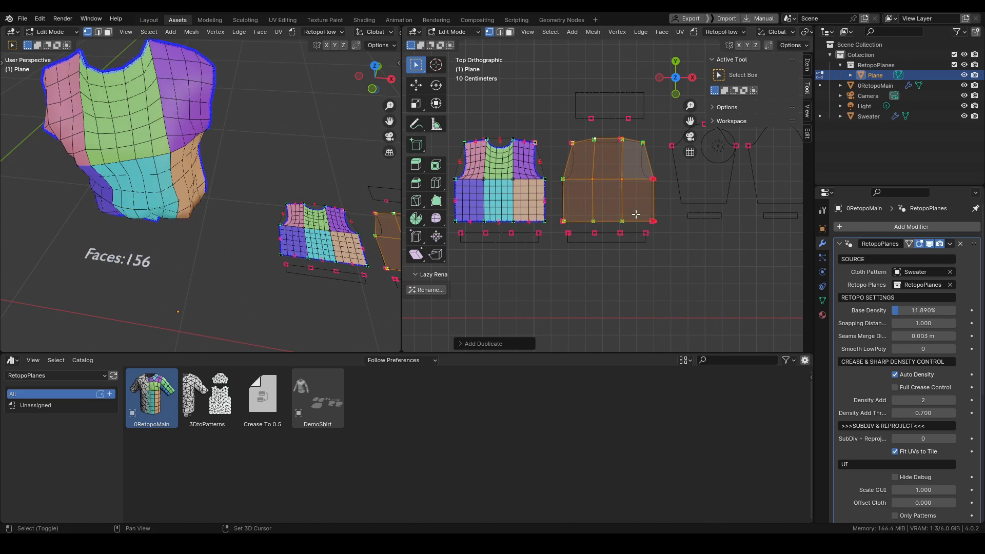
- Snap the duplicated plane's neckline vertices onto the back pattern's neckline corners
scroll(576, 140, up, 4)
click(575, 141)
key(g)
click(575, 141)
shift+middle_drag(652, 191, 556, 218)
drag(588, 164, 574, 156)
click(555, 178)
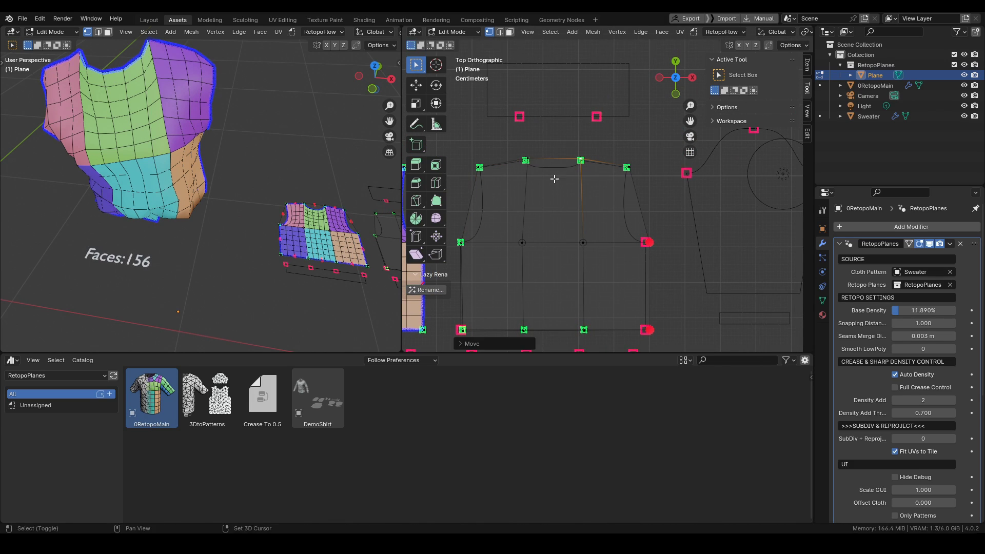
- Snap the duplicated plane's right armpit and lower-right hem vertices onto the back pattern's corners
shift+middle_drag(617, 227, 623, 189)
click(647, 207)
key(g)
click(642, 211)
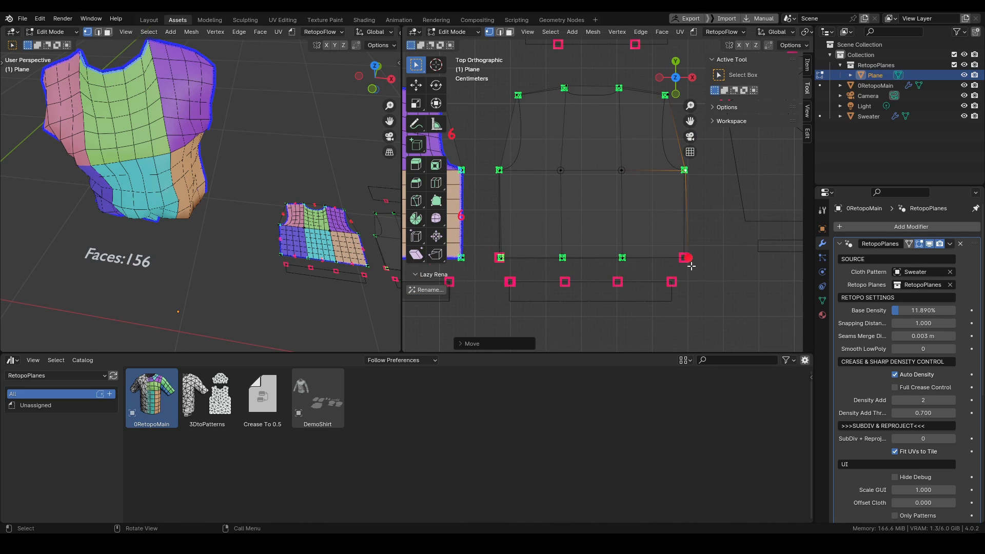
scroll(564, 242, up, 4)
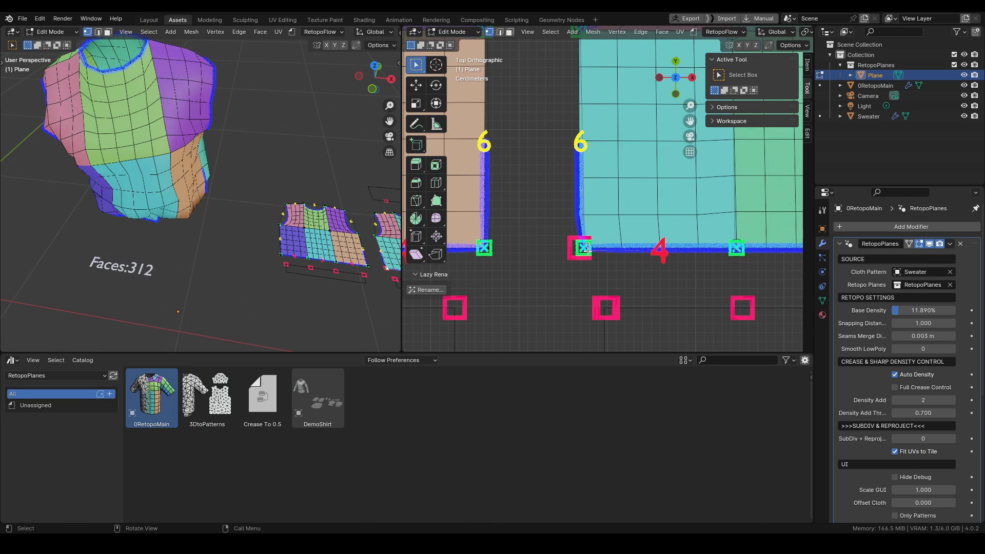
scroll(613, 229, down, 6)
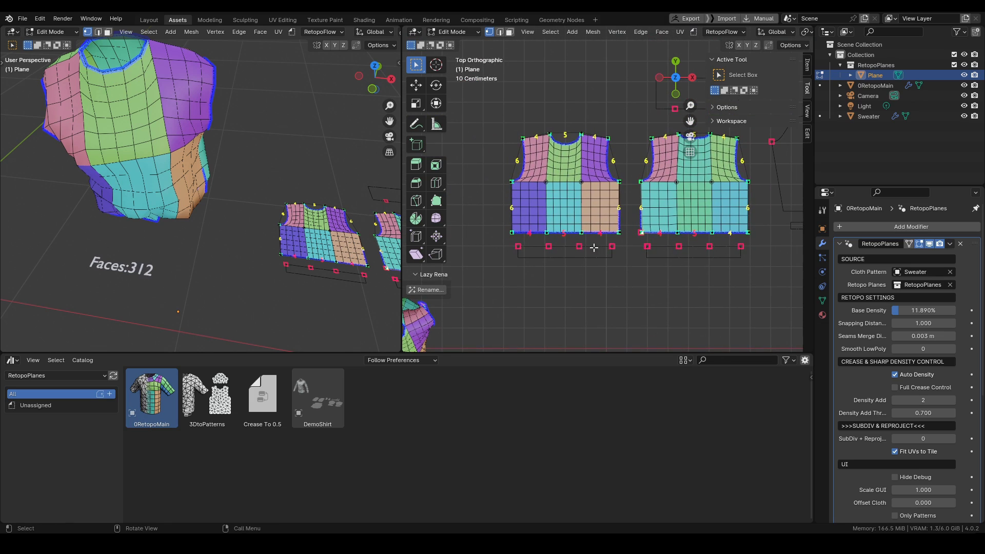
- Move the duplicated plane's lower-left vertex exactly onto the back pattern's hem corner and check the joined 3D mesh
scroll(600, 224, up, 5)
key(g)
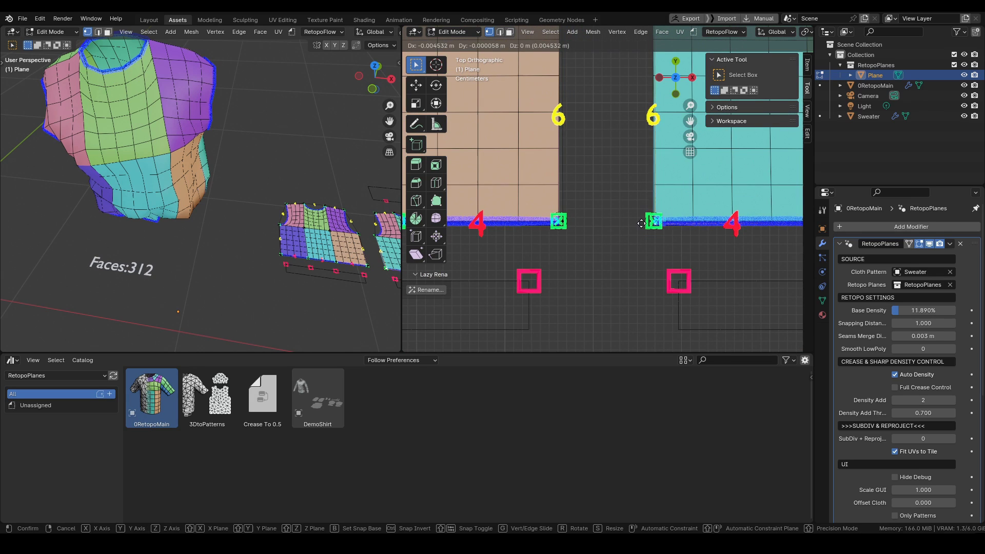
click(652, 222)
scroll(636, 221, down, 6)
shift+middle_drag(624, 215, 516, 272)
scroll(191, 176, down, 1)
shift+middle_drag(193, 174, 190, 204)
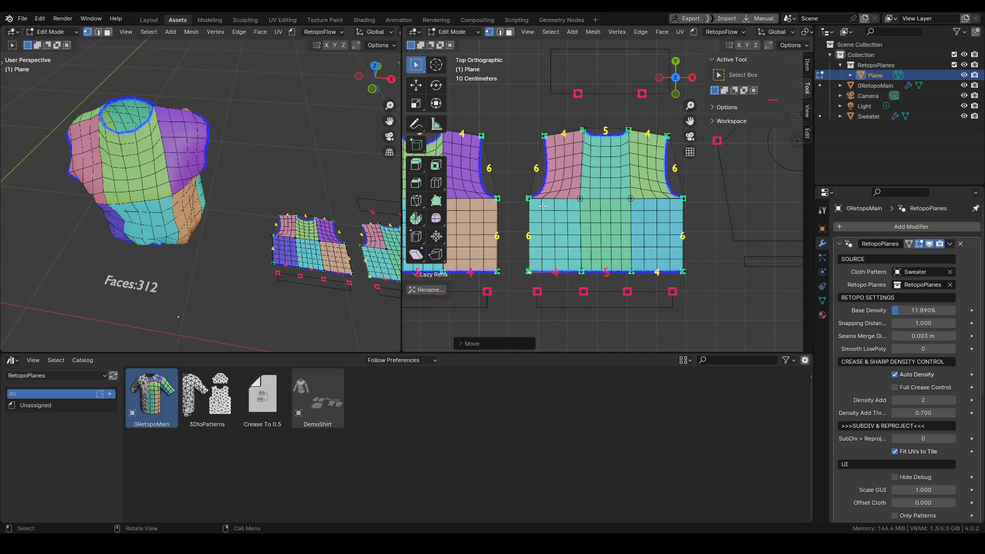
- Duplicate the upper-middle face of the back plane and place the copy over the first sleeve pattern
shift+middle_drag(636, 204, 555, 235)
scroll(601, 212, up, 1)
scroll(601, 212, down, 3)
key(3)
click(534, 211)
key(shift+d)
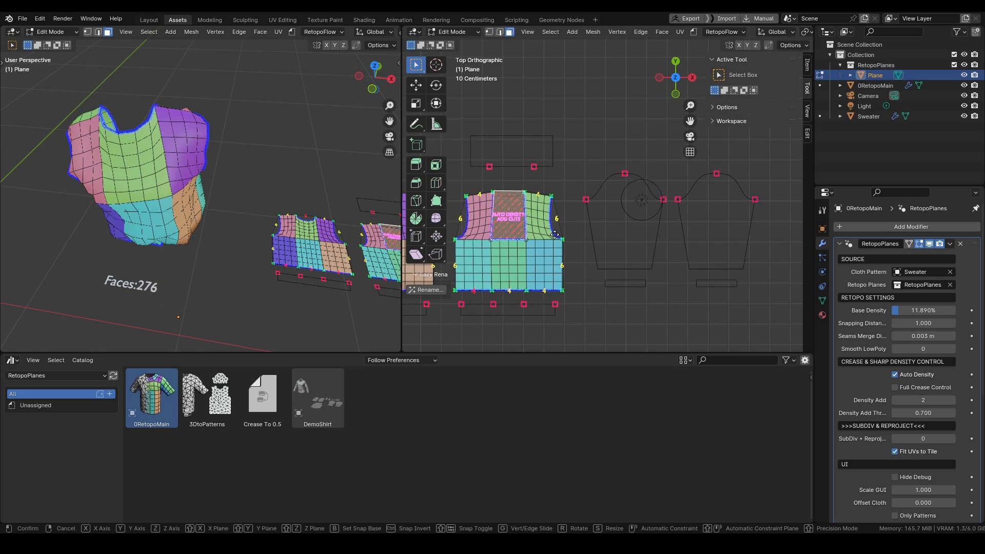
click(631, 222)
shift+middle_drag(631, 222, 632, 235)
scroll(636, 226, up, 2)
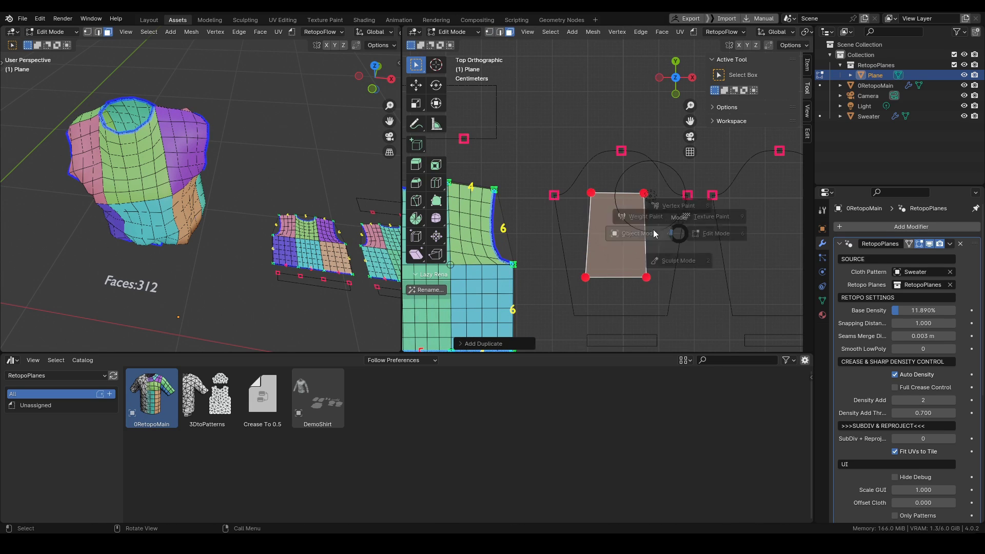
- Hide the Light object that overlaps the sleeve pattern in Object Mode, and return to editing the Plane mesh
key(Tab)
click(652, 195)
key(h)
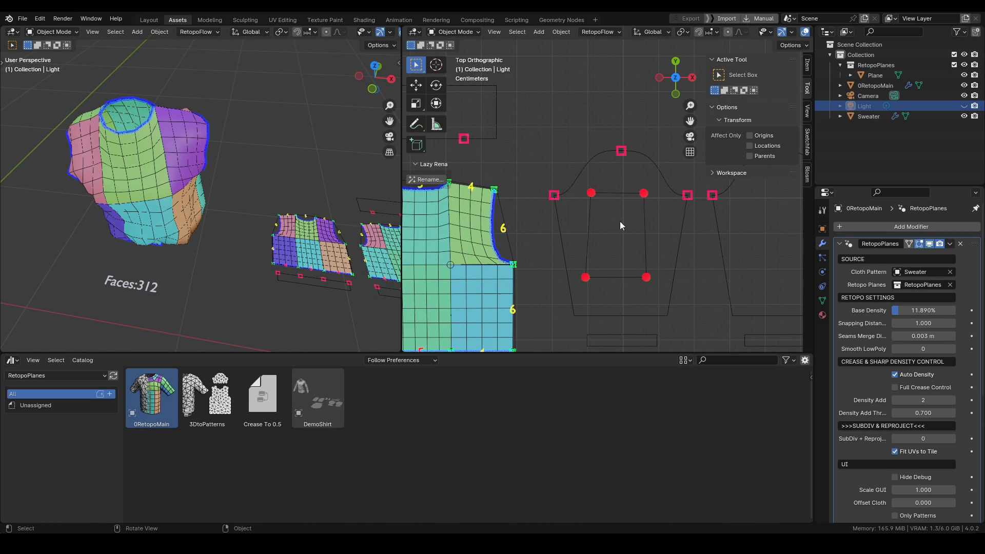
click(642, 206)
key(Tab)
- Snap the sleeve face's two upper vertices onto the sleeve pattern's left and right underarm corners
click(591, 194)
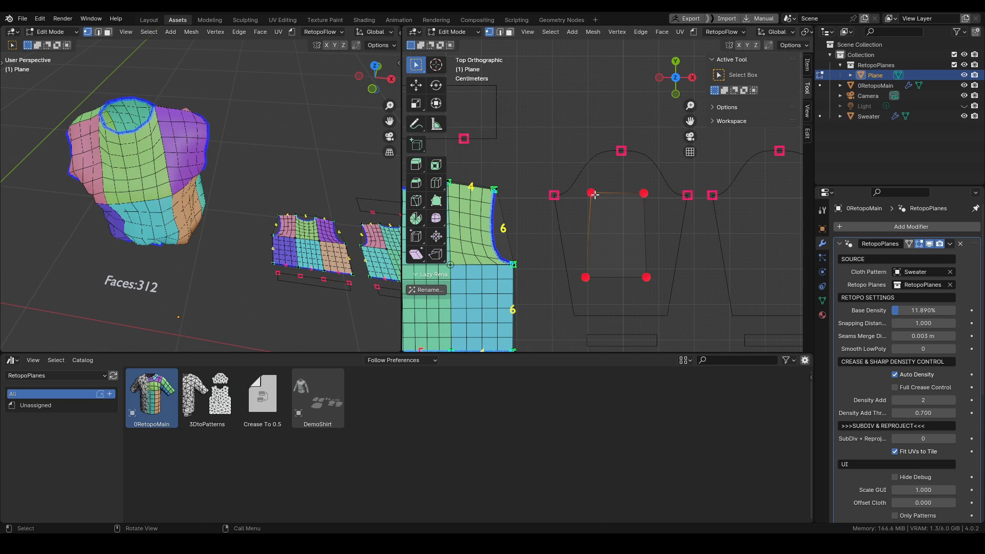
key(g)
click(554, 197)
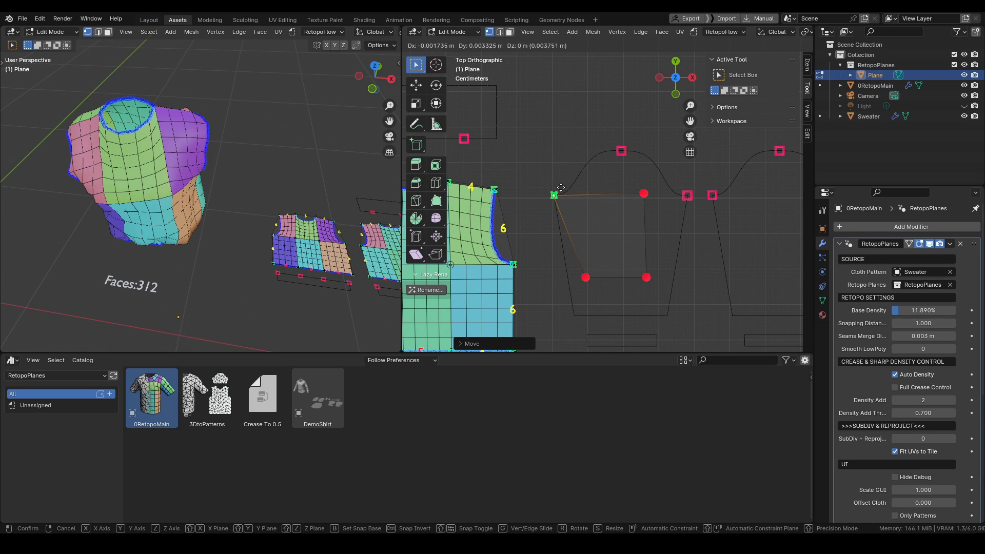
click(644, 194)
key(g)
click(690, 177)
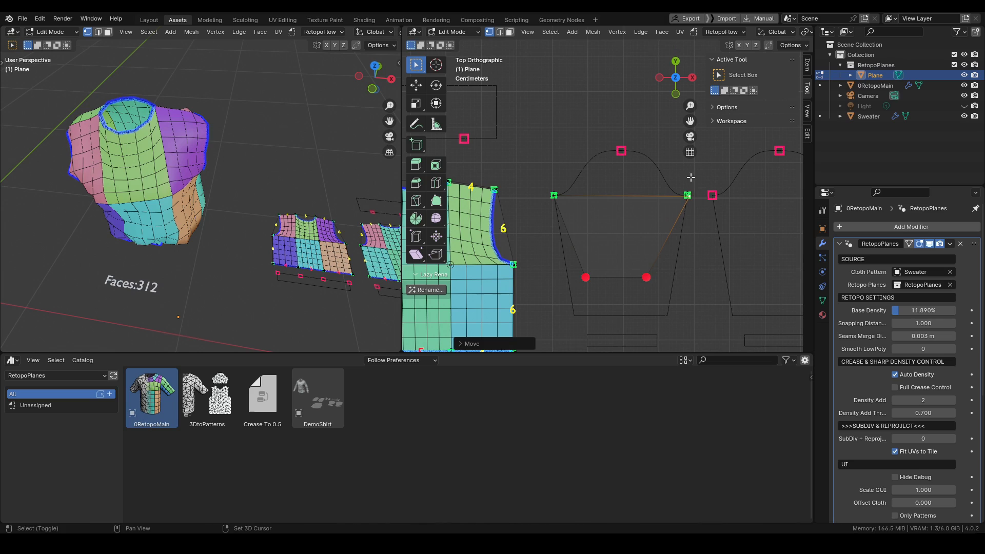
- Snap the sleeve face's two lower vertices onto the sleeve pattern's bottom corners
click(644, 278)
key(g)
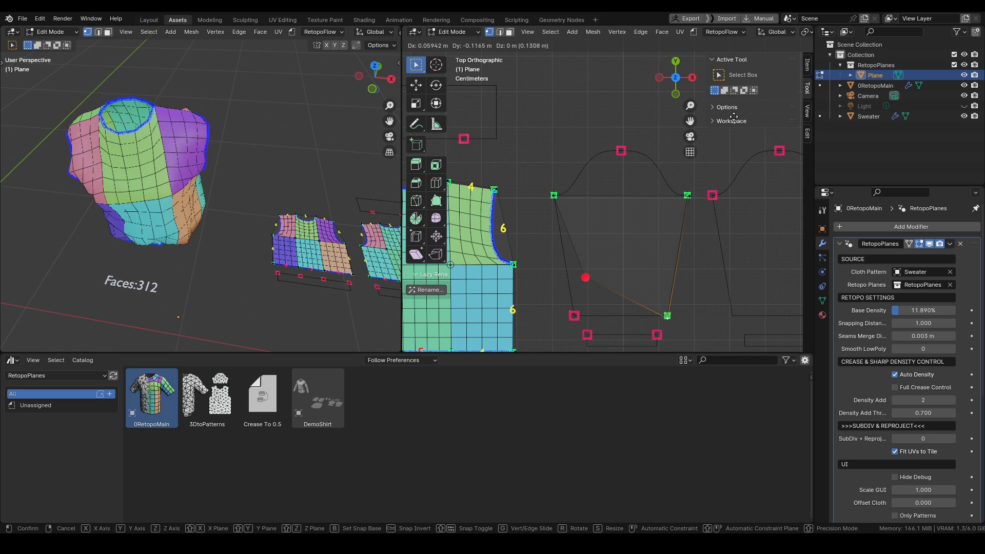
click(729, 113)
shift+middle_drag(584, 277, 599, 209)
key(g)
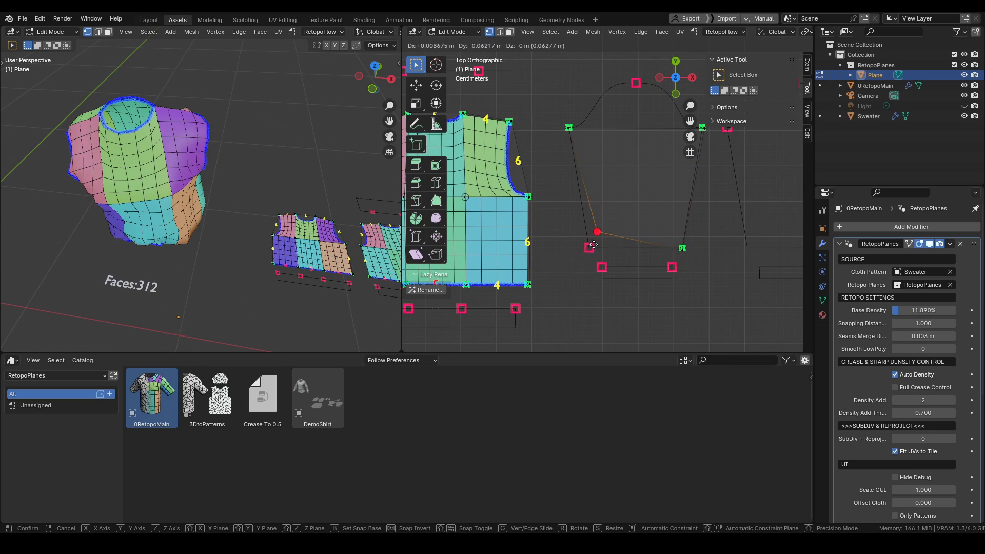
click(533, 342)
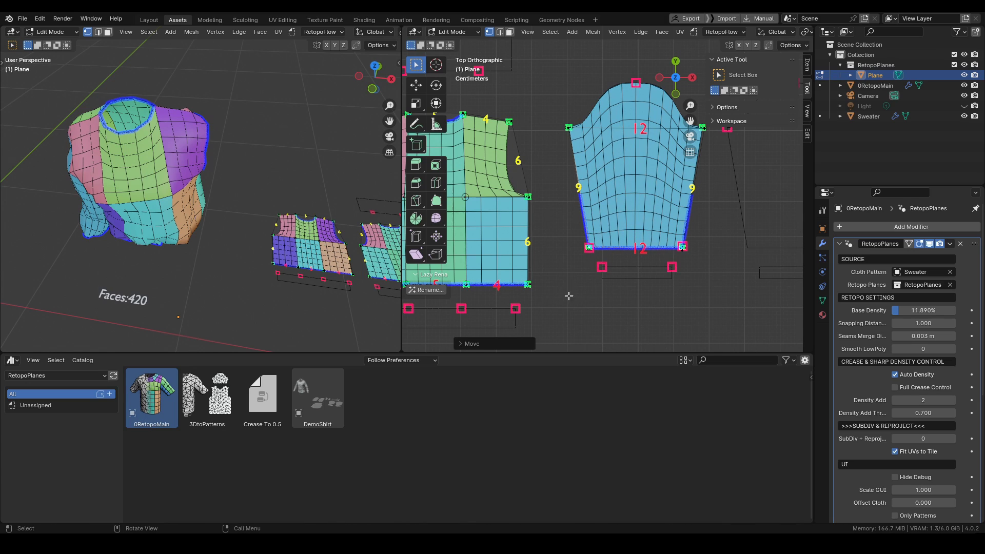
key(g)
click(572, 242)
- Add a vertical loop cut through the middle of the sleeve face and snap its top vertex to the sleeve cap's peak
shift+middle_drag(636, 70, 638, 109)
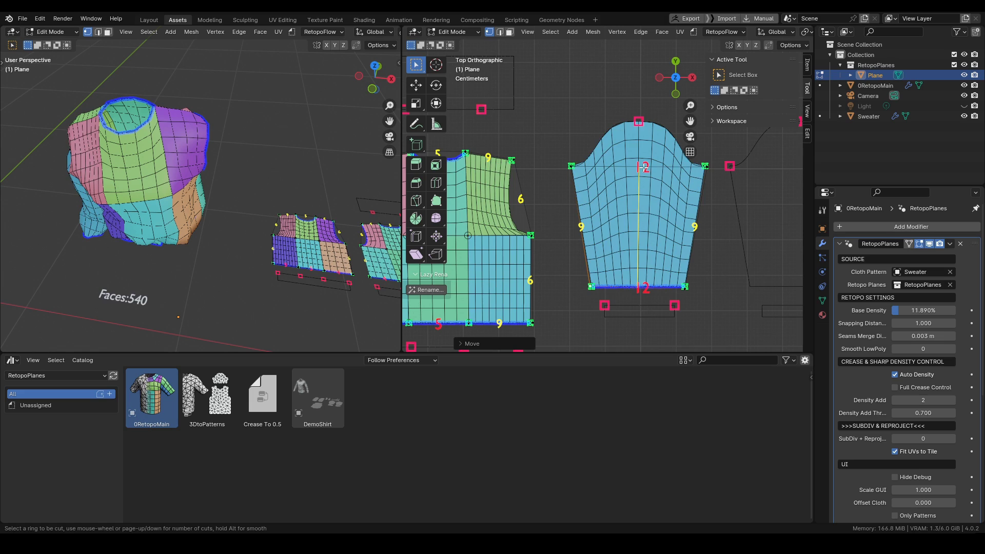
click(644, 167)
key(g)
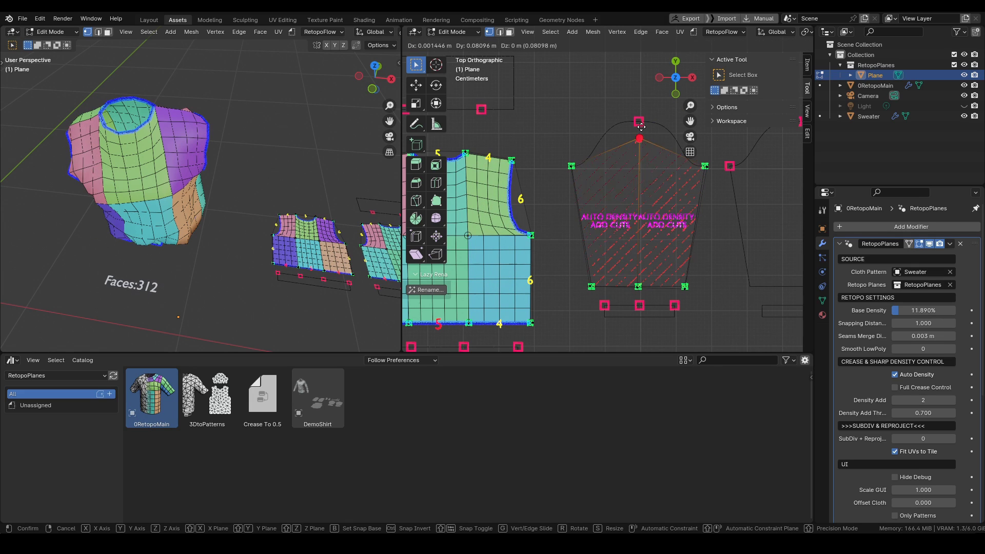
click(626, 108)
shift+middle_drag(634, 242, 609, 244)
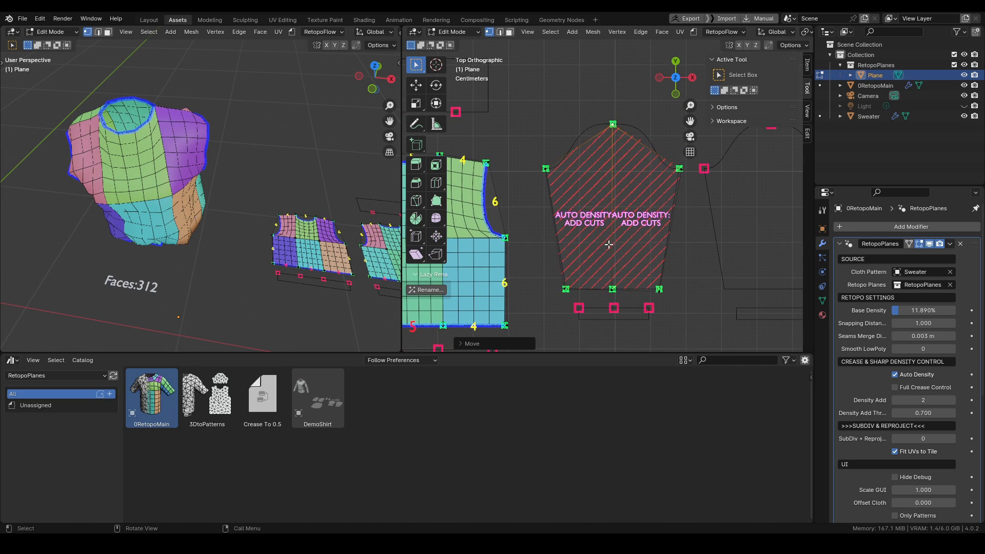
- Turn off Auto Density in the RetopoPlanes modifier to compare the sleeve mesh, and turn it back on
scroll(580, 210, up, 4)
scroll(598, 197, down, 3)
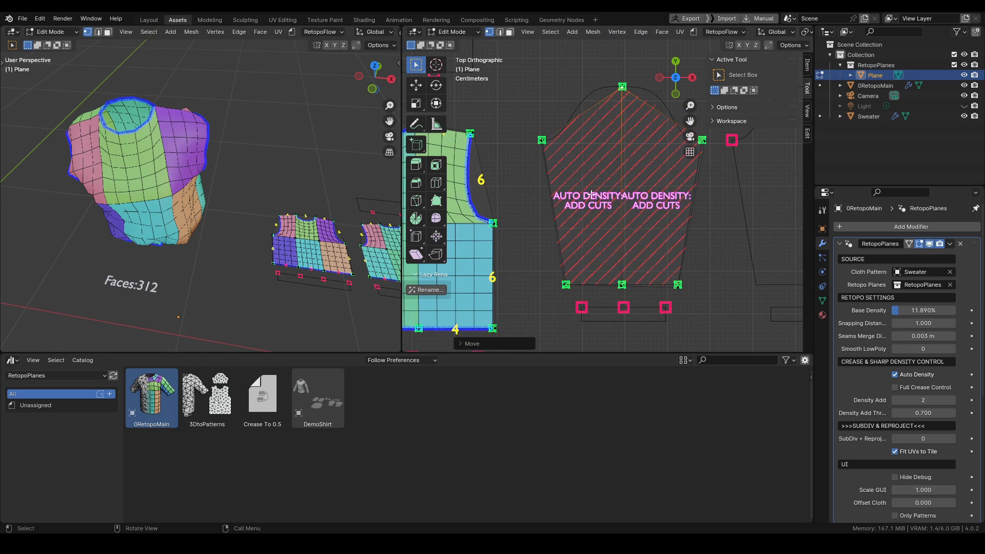
click(896, 375)
scroll(654, 239, down, 3)
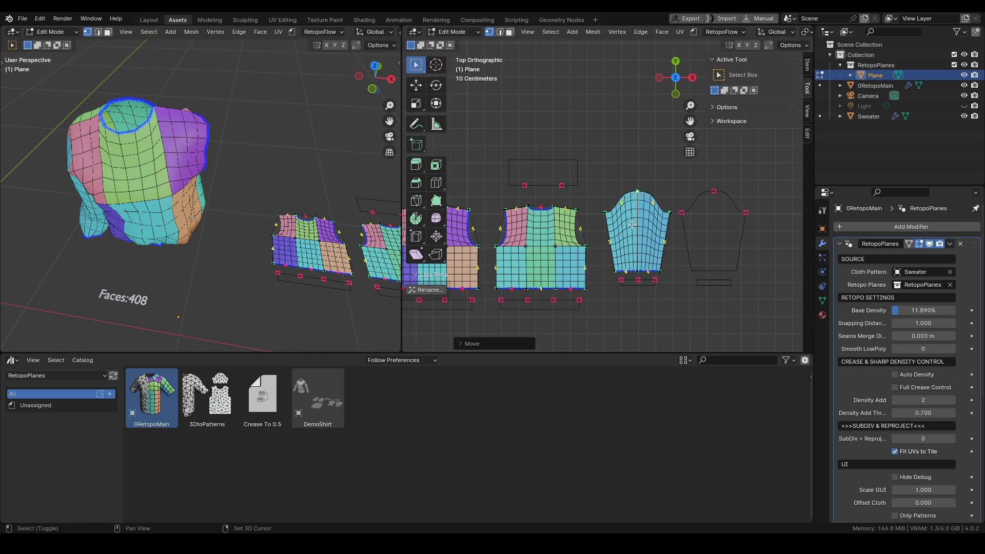
scroll(724, 230, up, 3)
click(895, 375)
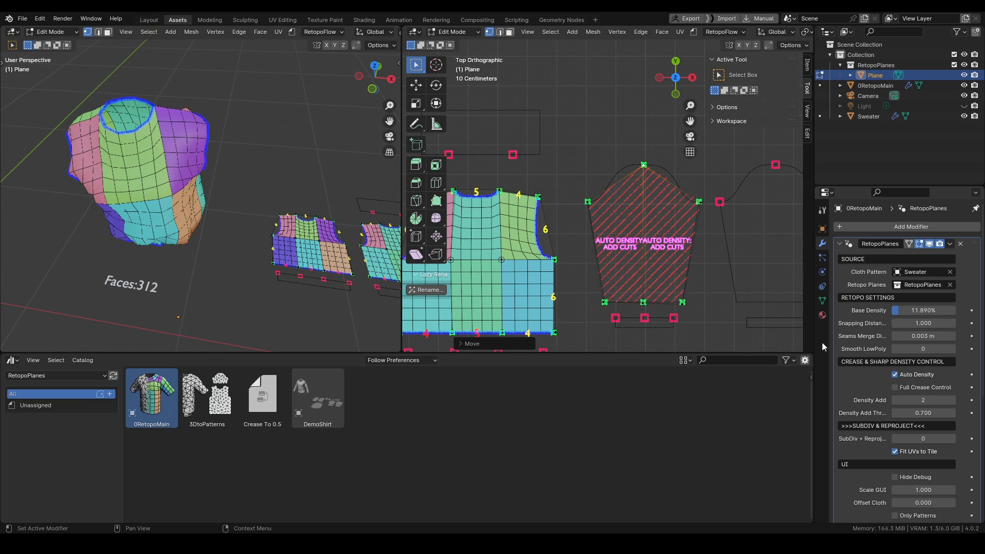
- Add a vertical loop cut in the sleeve face's left half and move its top vertex onto the sleeve cap curve
click(609, 202)
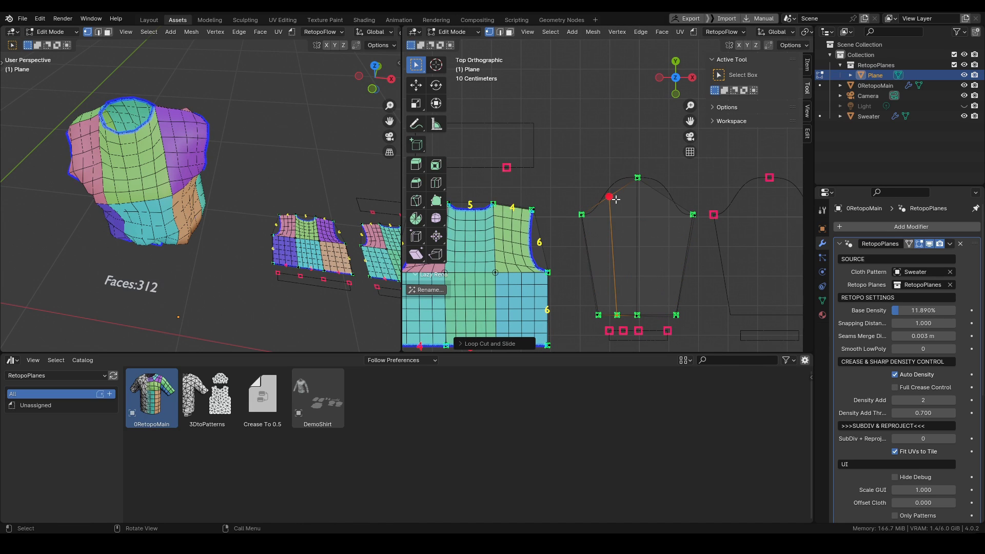
click(610, 198)
key(g)
click(609, 192)
scroll(675, 201, down, 4)
shift+middle_drag(599, 201, 658, 203)
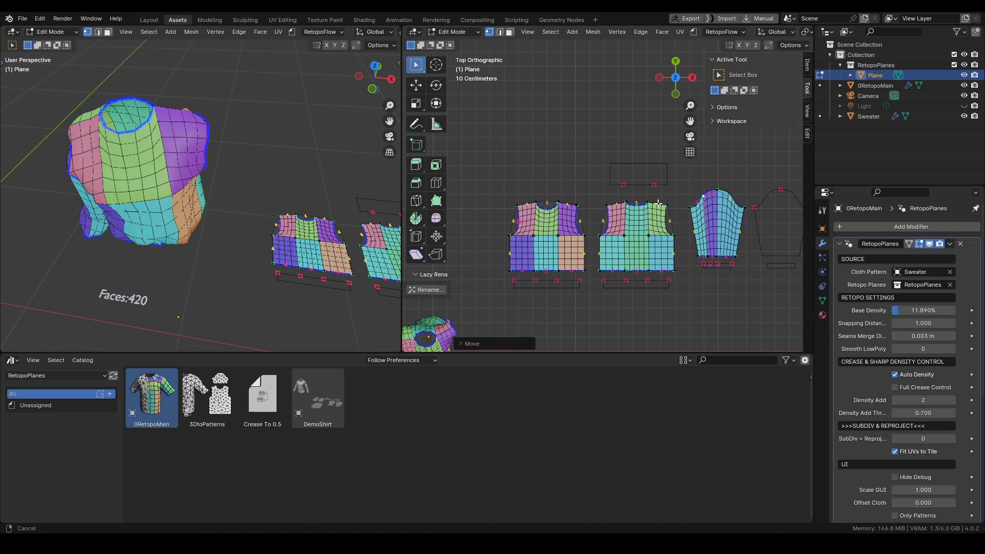
- Add a horizontal loop cut across the front body's upper row and snap its two end vertices onto the armhole seam points
scroll(658, 203, up, 3)
key(r)
right_click(519, 224)
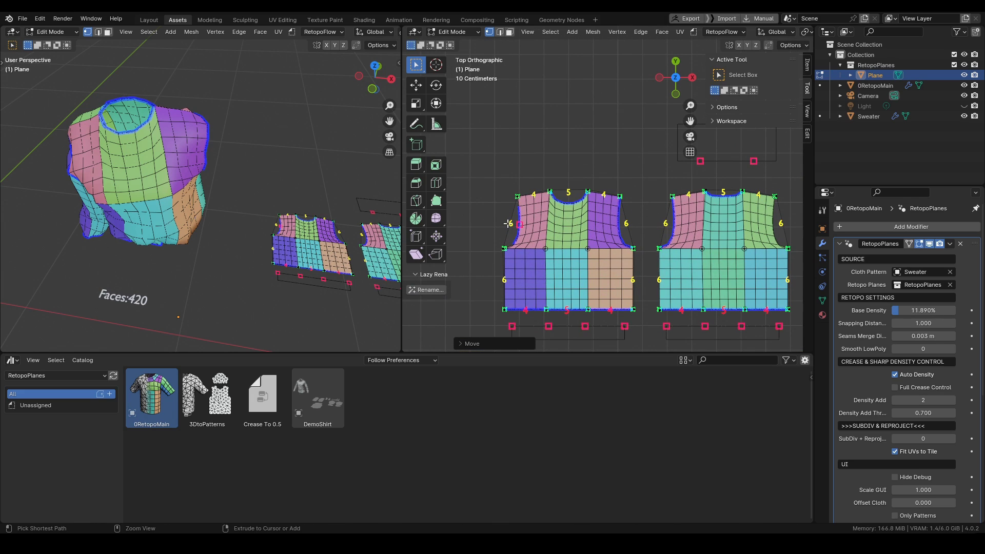
click(511, 223)
right_click(515, 226)
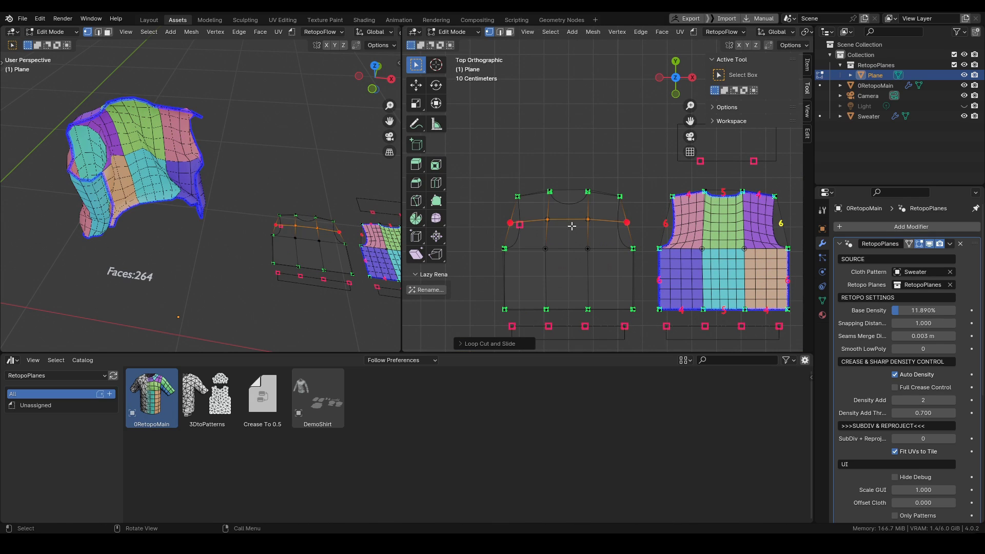
click(514, 226)
key(g)
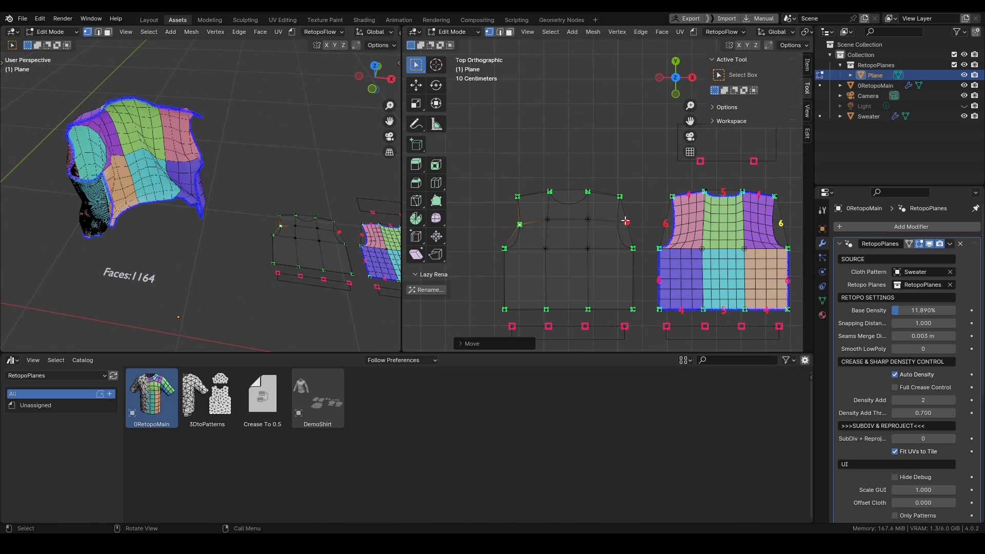
click(516, 233)
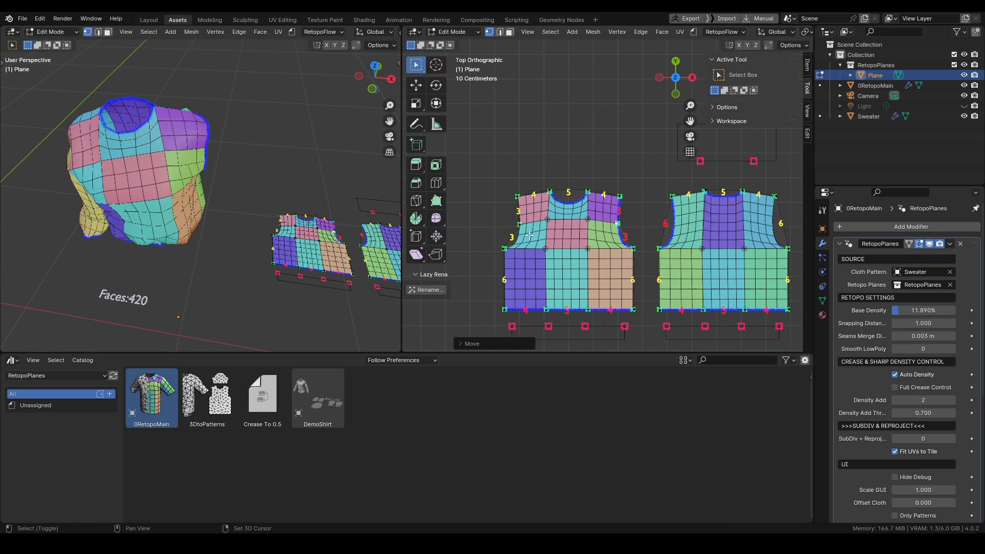
- Edge-slide the center chest edge of the front body's new loop slightly downward
key(2)
key(g)
key(g)
click(567, 230)
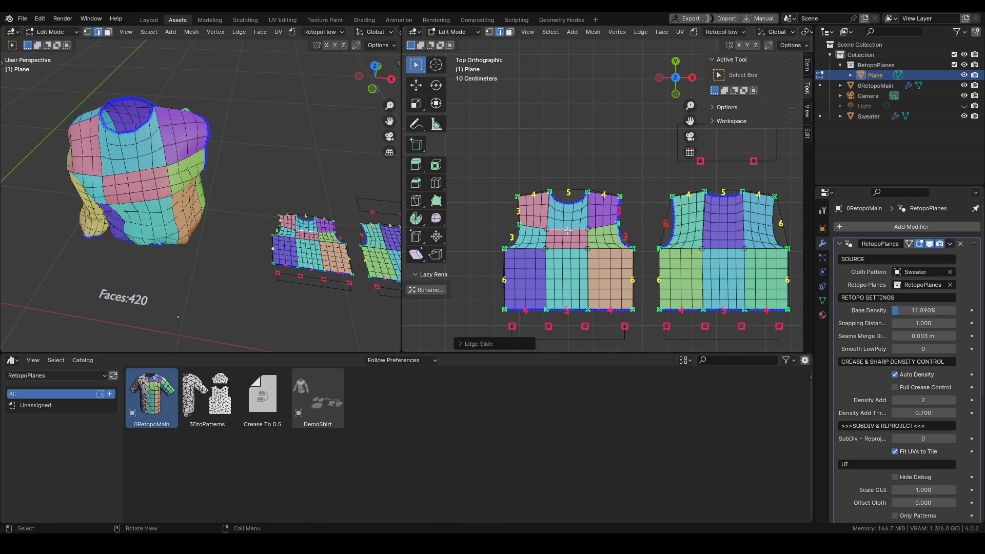
- Duplicate the linked sleeve faces and move the copy along the X axis onto the second sleeve pattern
shift+middle_drag(292, 222, 282, 213)
scroll(548, 205, down, 4)
shift+middle_drag(718, 212, 609, 243)
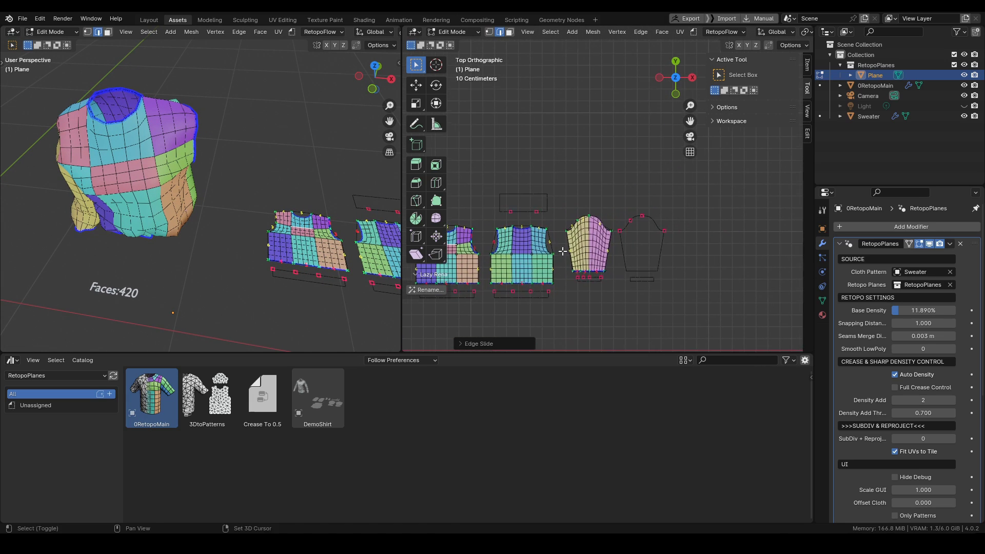
scroll(609, 243, up, 3)
key(3)
shift+middle_drag(566, 289, 592, 260)
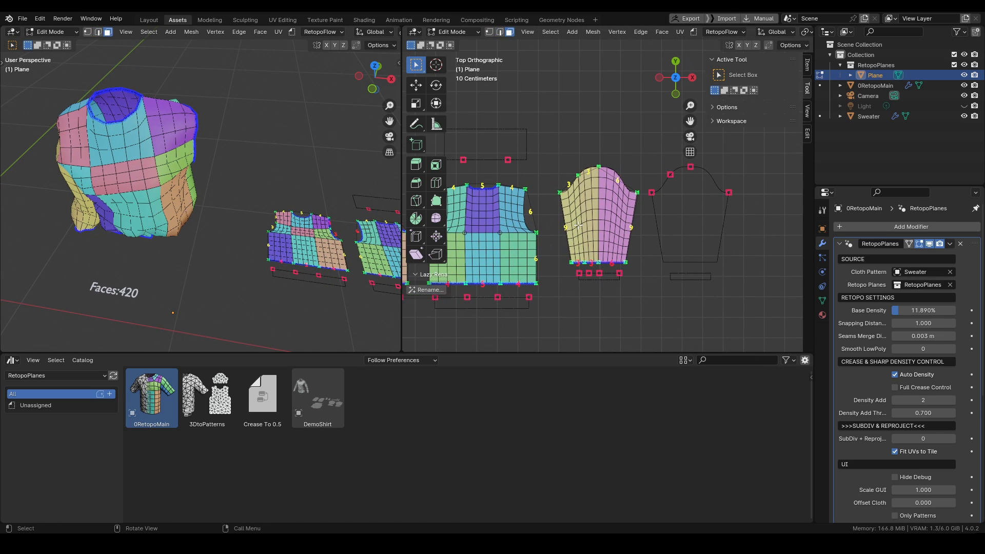
key(l)
key(shift+d)
key(x)
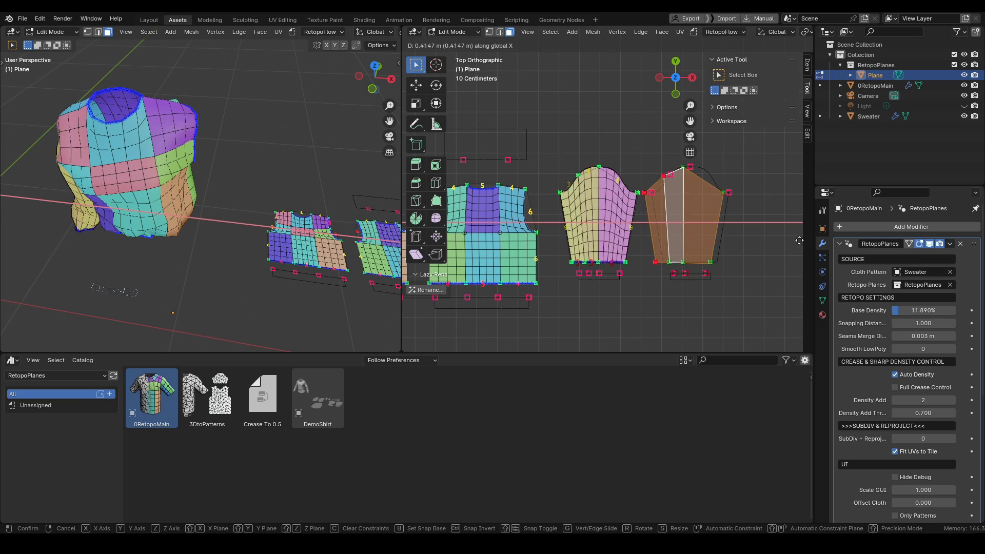
click(402, 244)
- Snap the duplicated sleeve's left cap-curve vertex and left underarm corner onto the second sleeve pattern's outline
scroll(683, 208, up, 3)
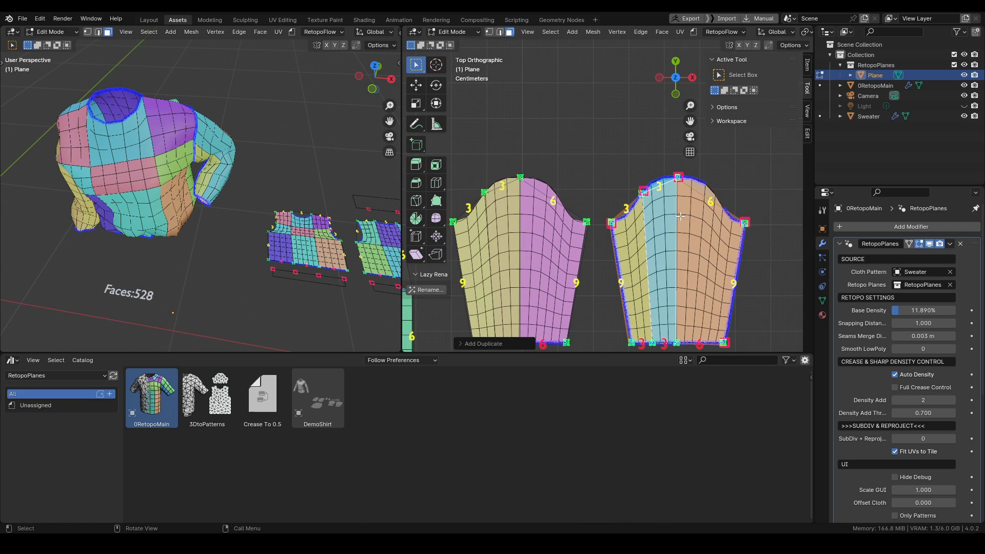
key(1)
click(643, 192)
key(g)
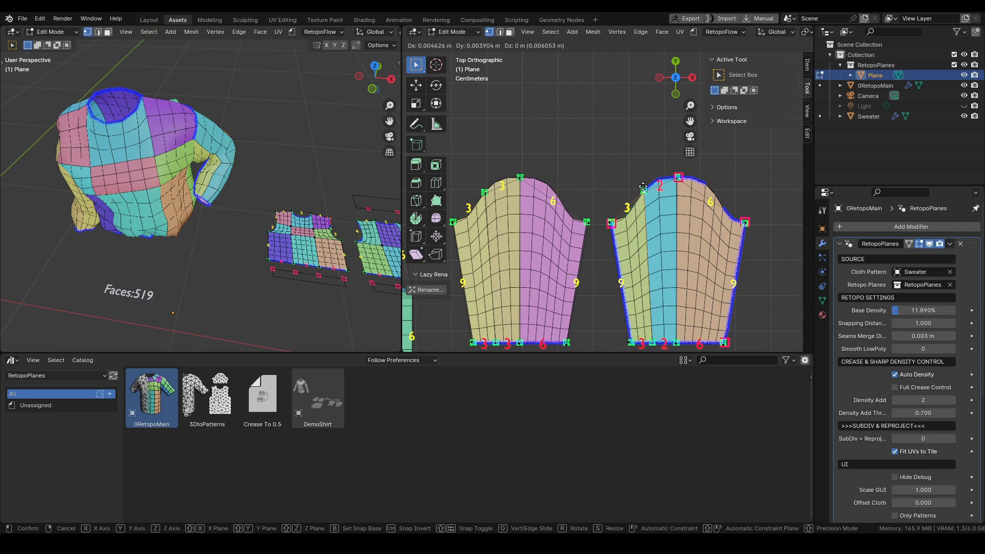
click(642, 186)
click(611, 223)
key(g)
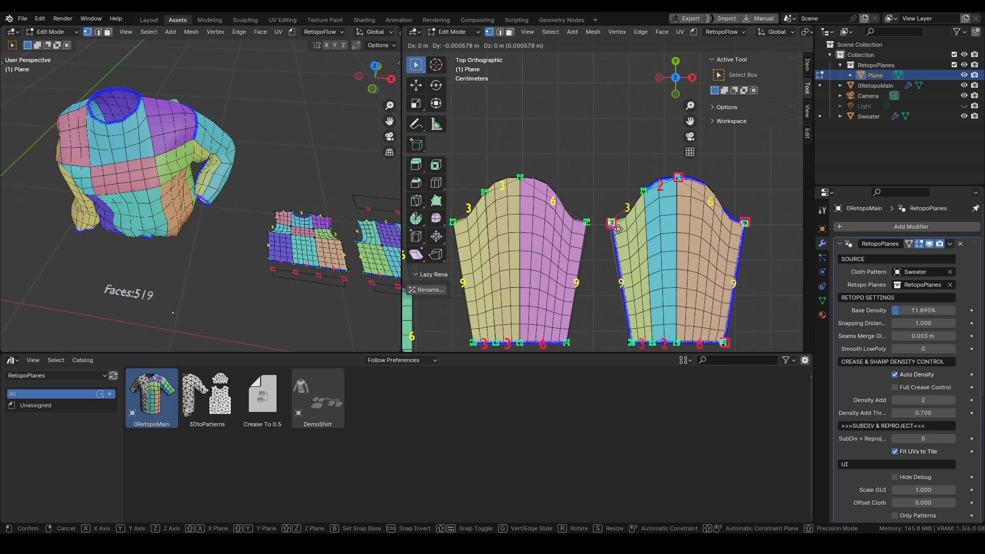
click(618, 229)
- Snap the duplicated sleeve's right underarm corner and top vertex onto the second sleeve pattern's corner and cap peak
click(745, 222)
scroll(713, 220, up, 5)
key(g)
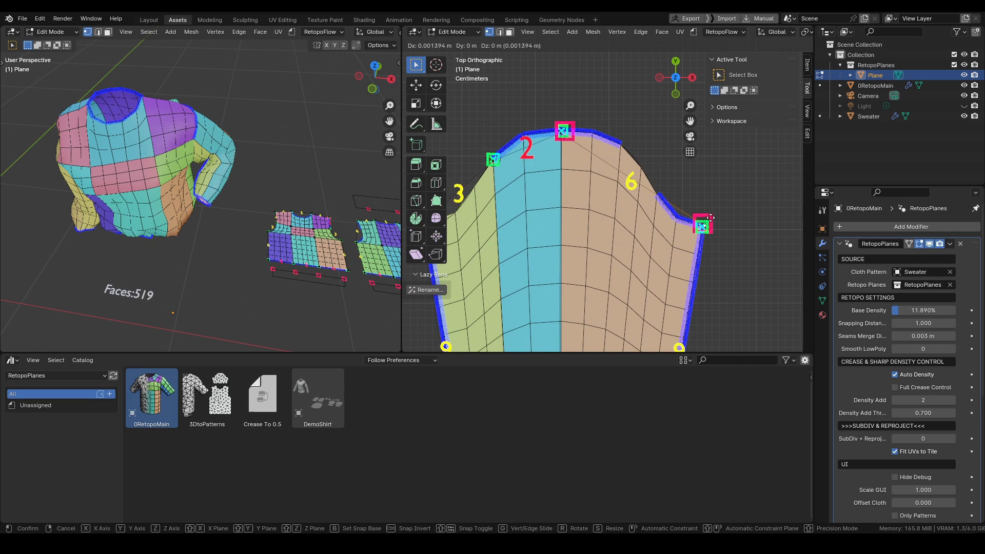
click(713, 209)
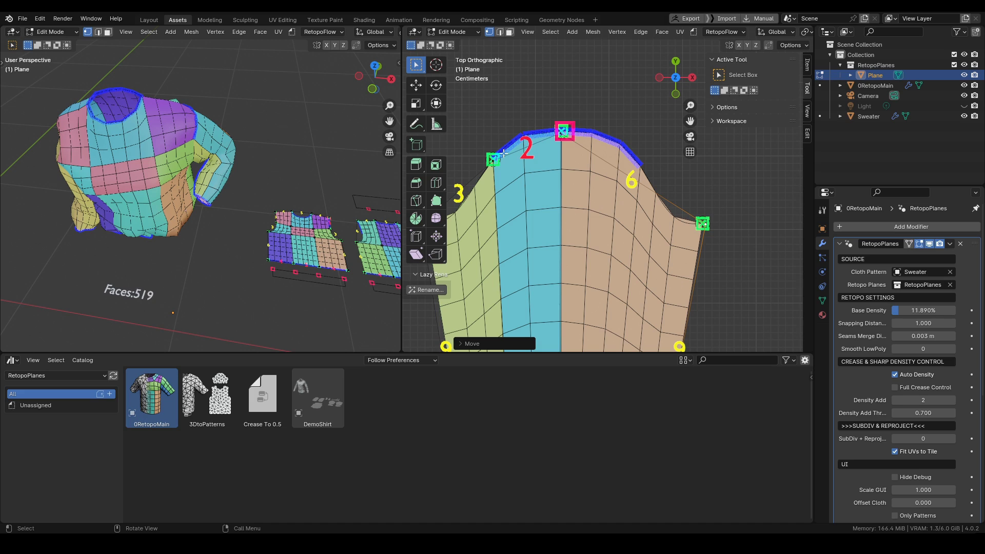
middle_drag(299, 176, 169, 183)
middle_drag(161, 235, 166, 227)
mouse_move(608, 143)
shift+middle_down()
mouse_move(608, 164)
mouse_move(595, 139)
shift+middle_up()
click(563, 151)
key(g)
click(564, 150)
scroll(595, 139, down, 5)
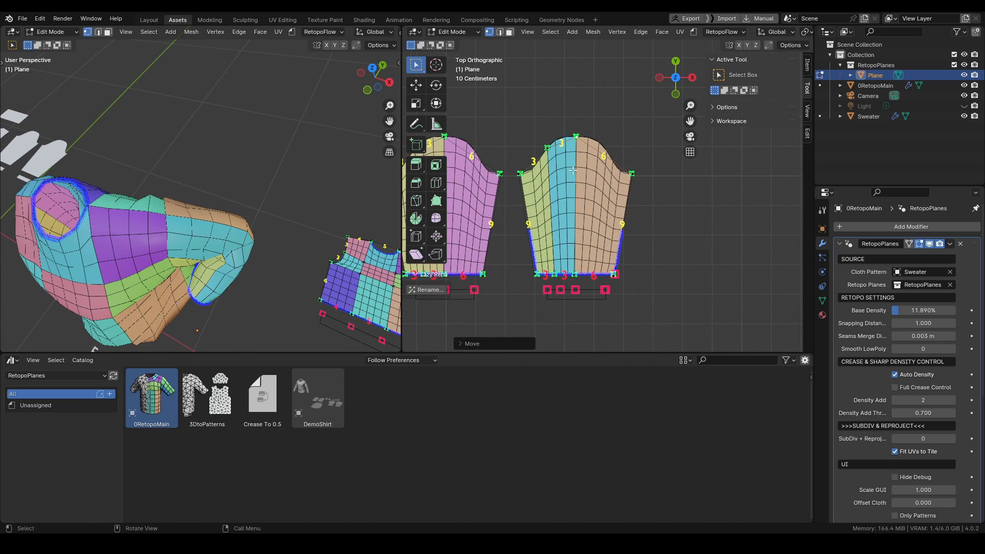
- Snap the duplicated sleeve's lower right vertex onto the pattern's bottom right corner
shift+middle_drag(624, 269, 660, 245)
scroll(659, 245, up, 4)
click(660, 244)
key(g)
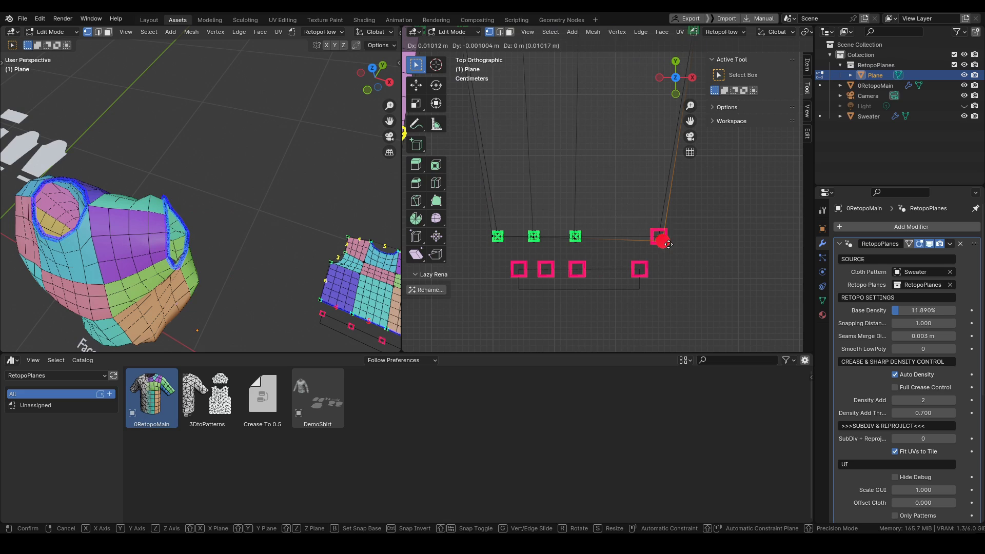
click(660, 241)
- Examine the retopologized sweater from several sides in the perspective view using Walk Navigation
shift+middle_drag(590, 211, 600, 220)
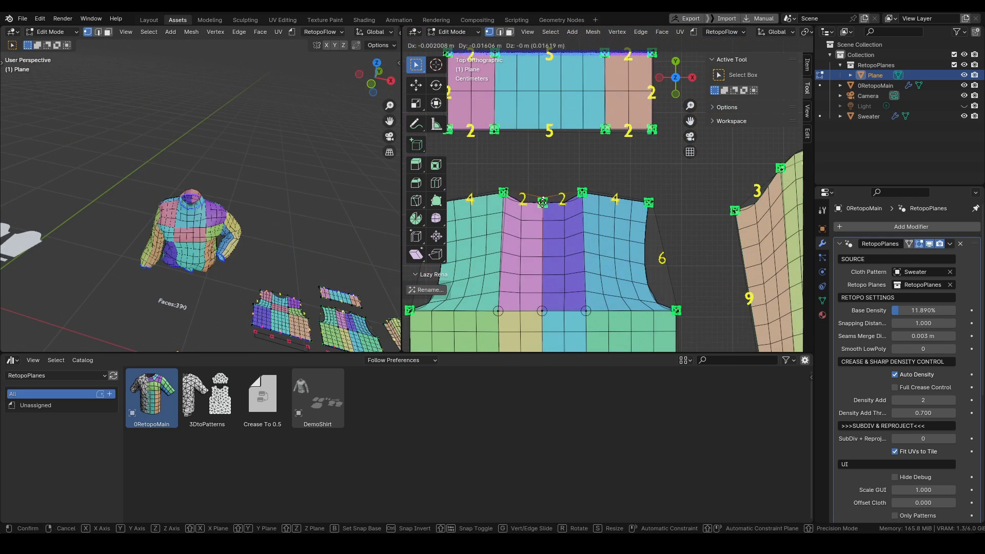
scroll(562, 178, down, 4)
shift+middle_drag(632, 194, 686, 196)
mouse_move(221, 242)
middle_down()
mouse_move(228, 251)
mouse_move(229, 230)
mouse_move(235, 241)
middle_up()
scroll(228, 256, up, 2)
scroll(235, 240, up, 1)
click(126, 33)
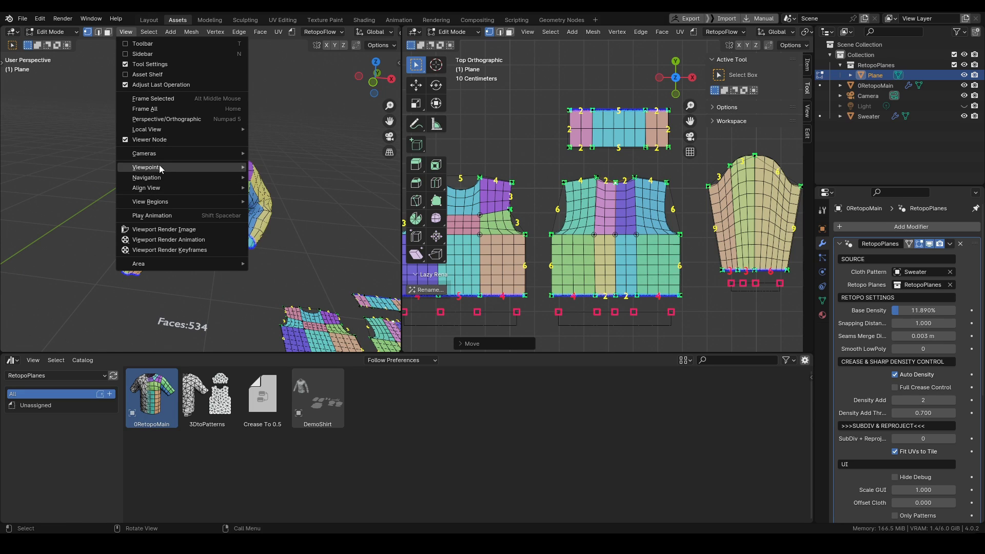
mouse_move(157, 187)
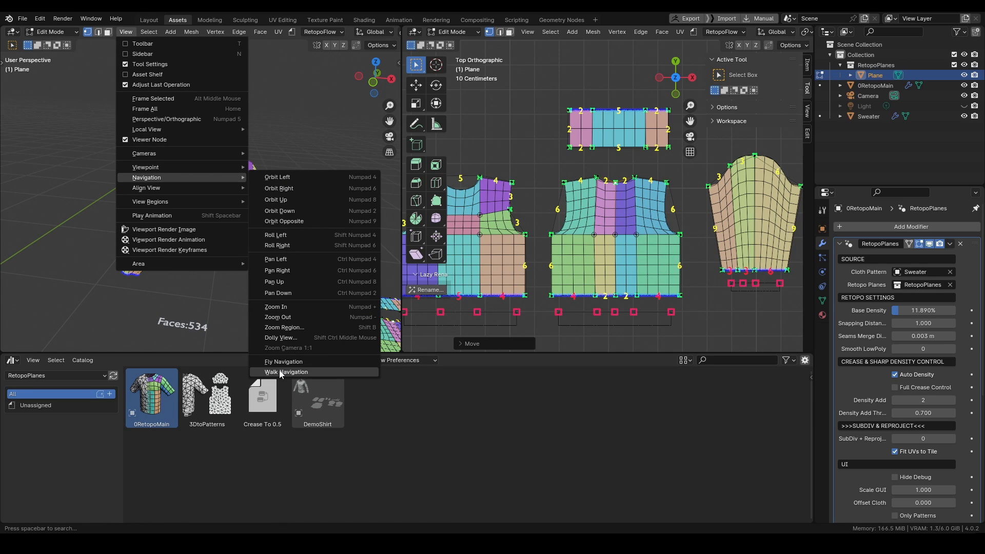
click(297, 372)
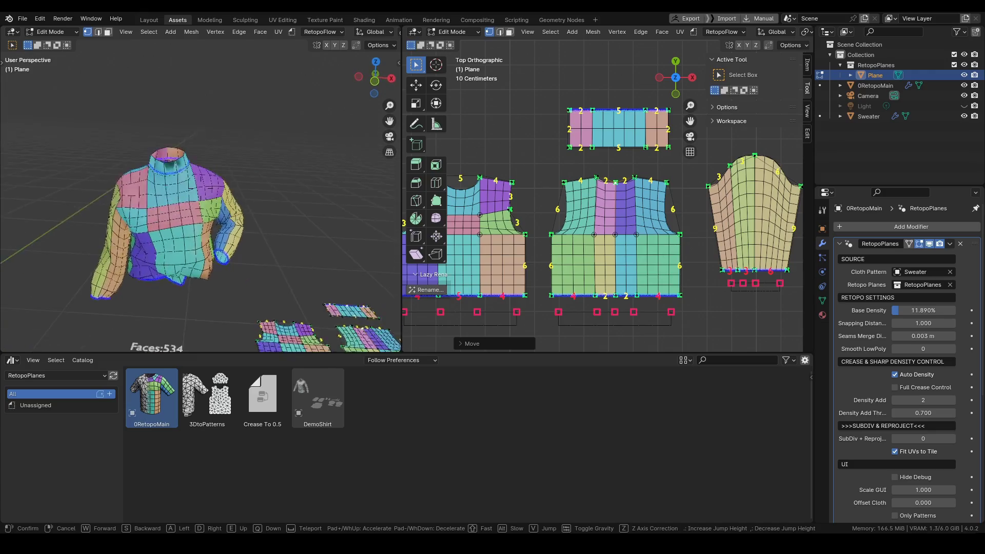
key(w)
key(a)
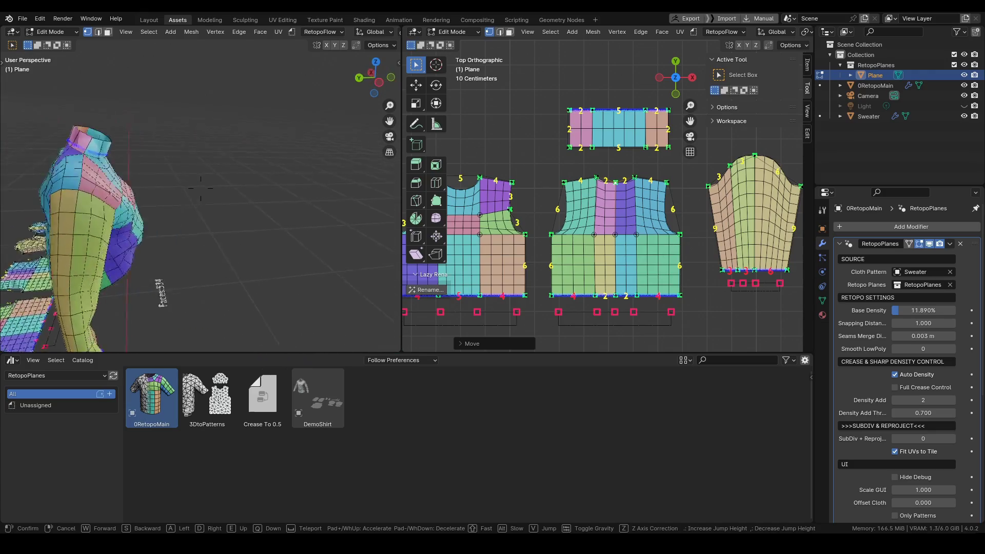
key(d)
key(d)
key(s)
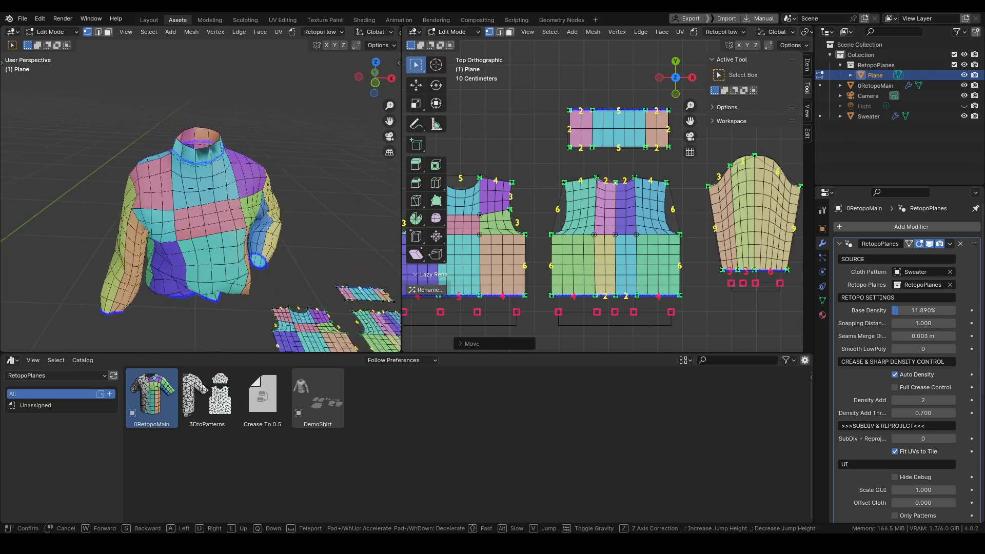
click(295, 369)
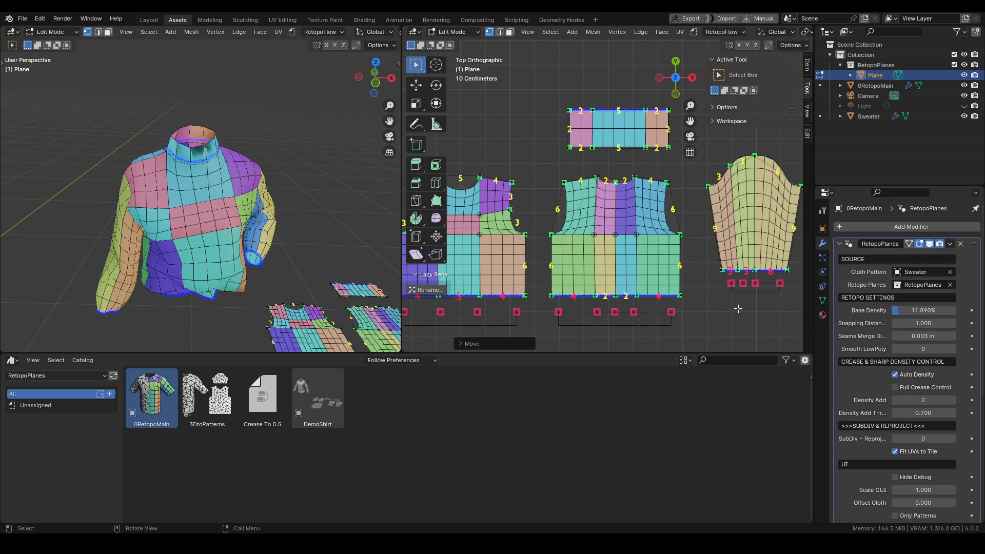
- Move the upper and lower vertices of the front hem band's right inner division left to line up with the seam marker
scroll(738, 308, up, 8)
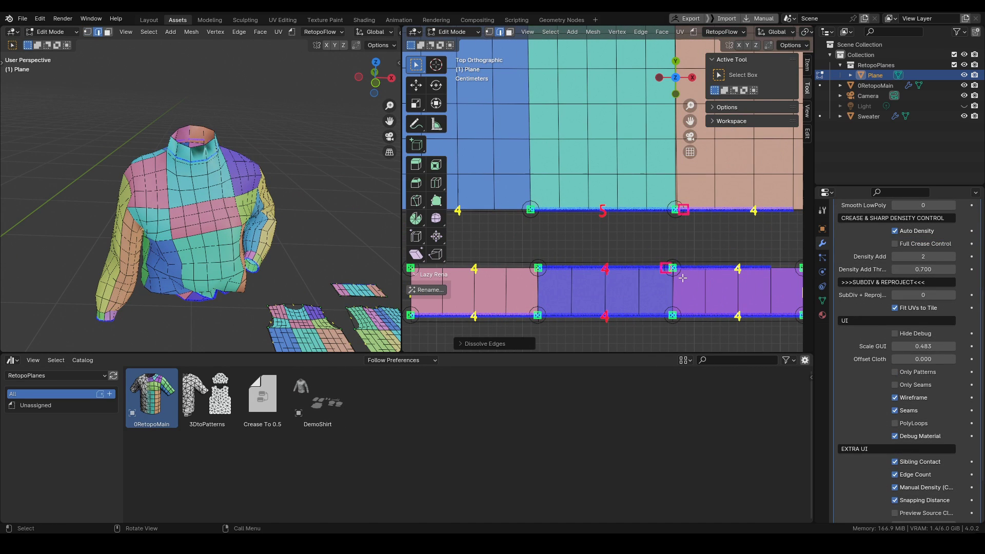
key(g)
click(663, 273)
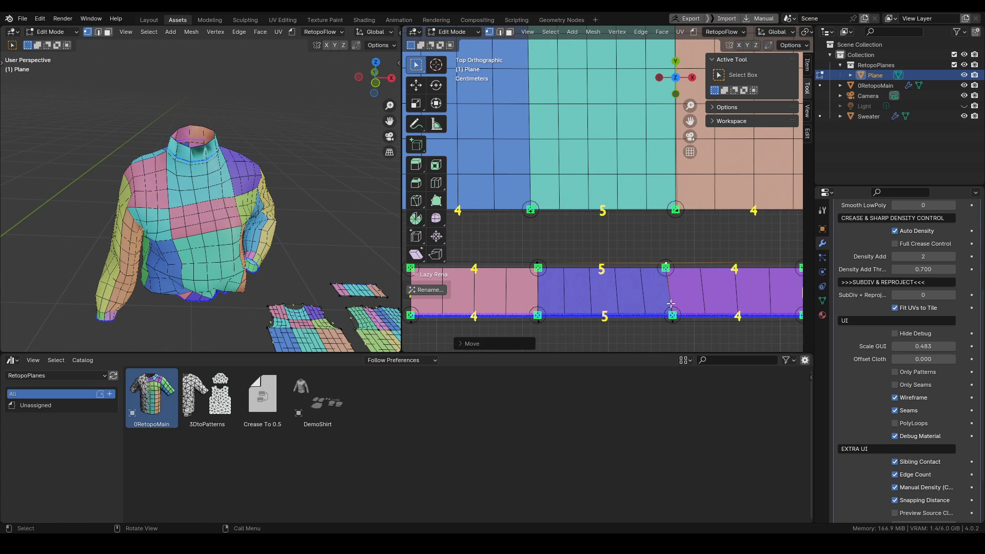
click(671, 317)
key(g)
drag(611, 296, 612, 296)
scroll(611, 297, down, 5)
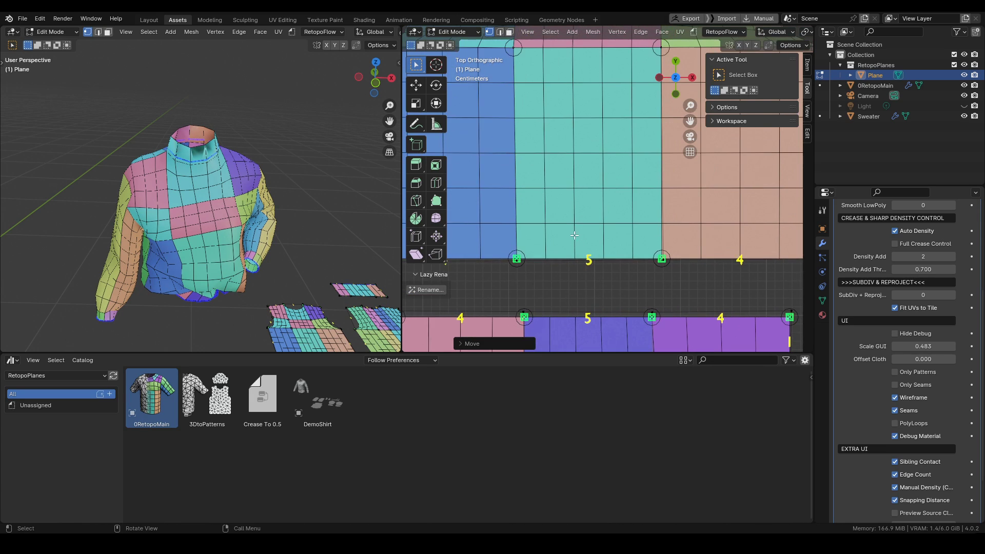
- Return to Object Mode, select the 0RetopoMain sweater and turn off its Wireframe display
scroll(218, 250, up, 3)
middle_drag(217, 250, 232, 210)
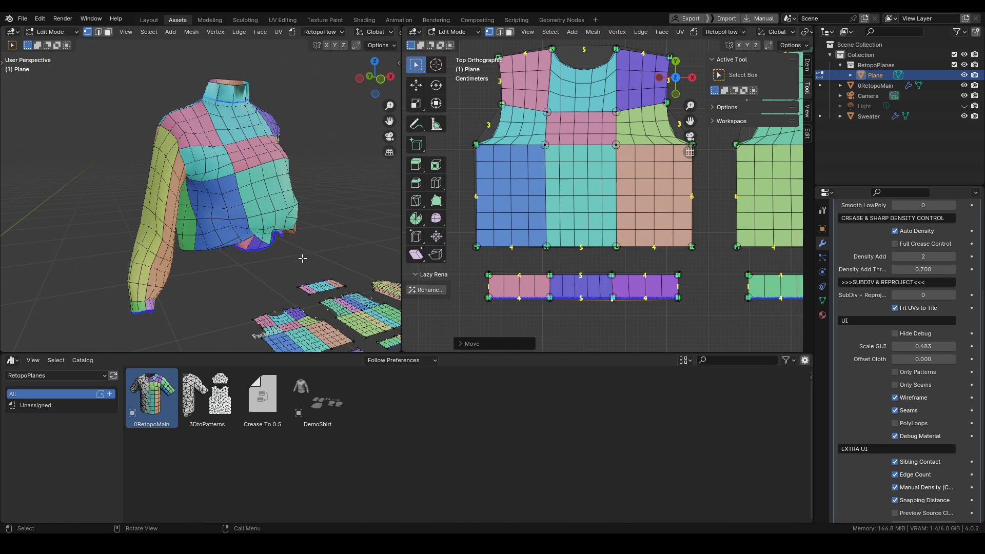
key(Tab)
click(151, 400)
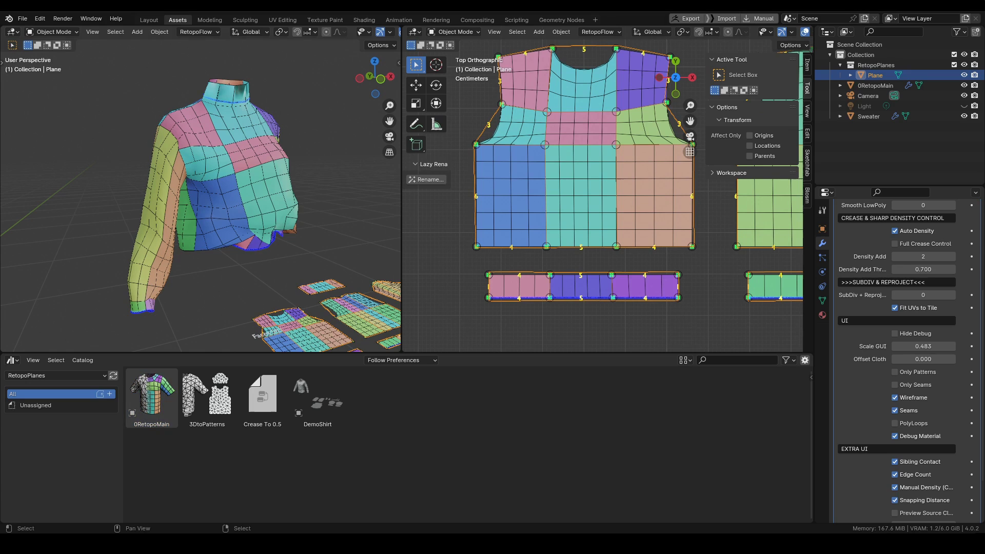
click(272, 212)
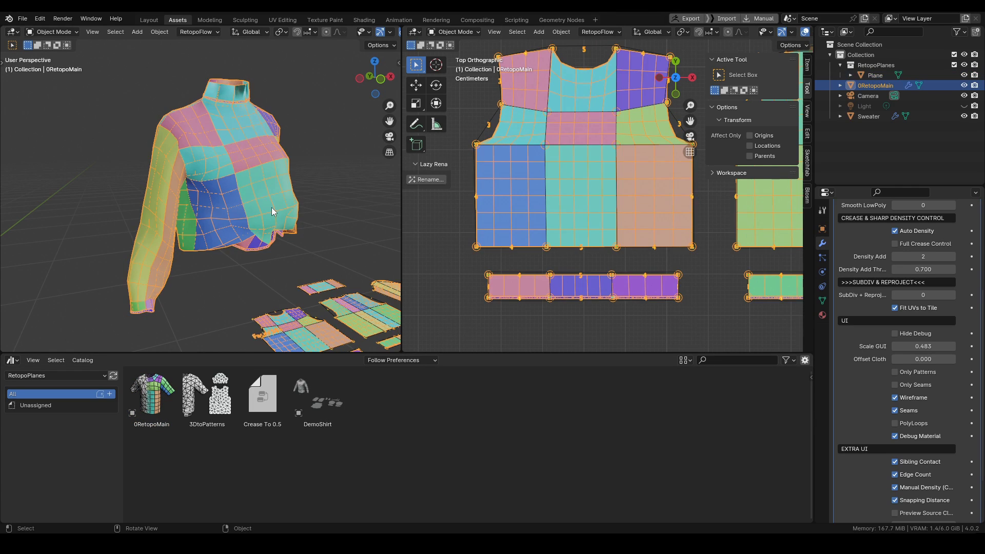
click(895, 398)
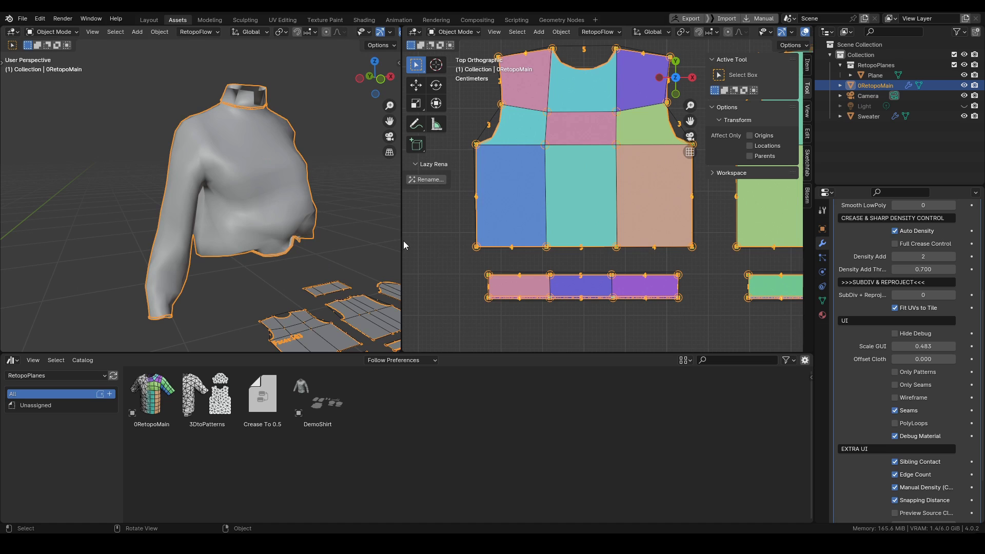
- Set SubDiv + Reproject to 3 and enlarge the perspective viewport to show the sweater and its patterns
drag(399, 243, 534, 243)
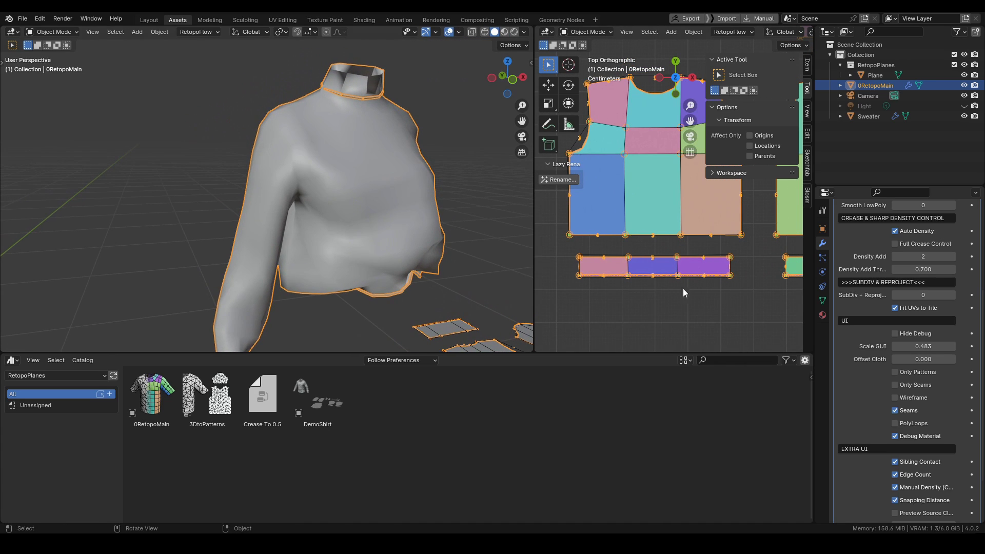
click(951, 295)
click(951, 294)
click(951, 295)
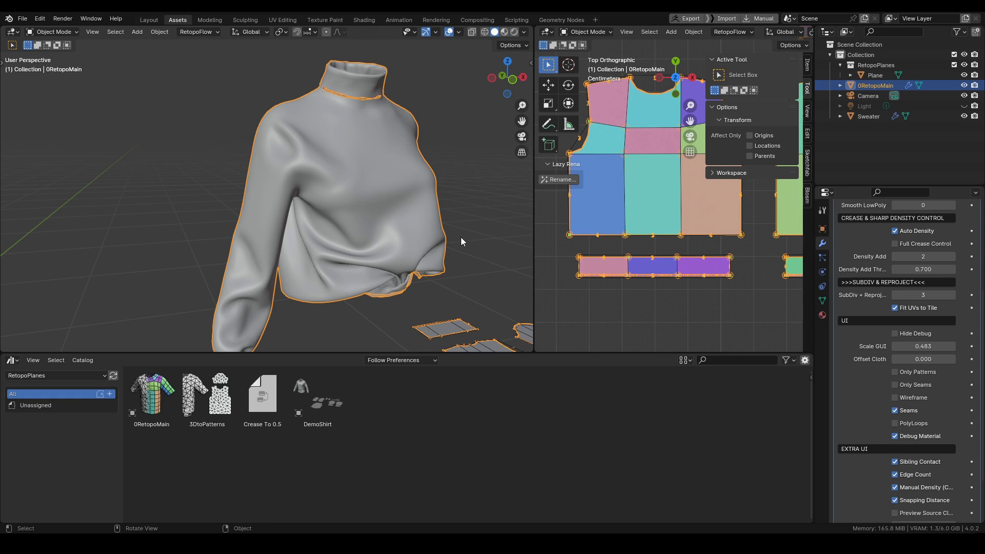
mouse_move(461, 237)
middle_down()
mouse_move(273, 189)
mouse_move(229, 193)
mouse_move(330, 198)
mouse_move(313, 205)
mouse_move(344, 167)
mouse_move(354, 177)
mouse_move(317, 188)
middle_up()
drag(474, 354, 481, 435)
shift+middle_drag(349, 245, 370, 257)
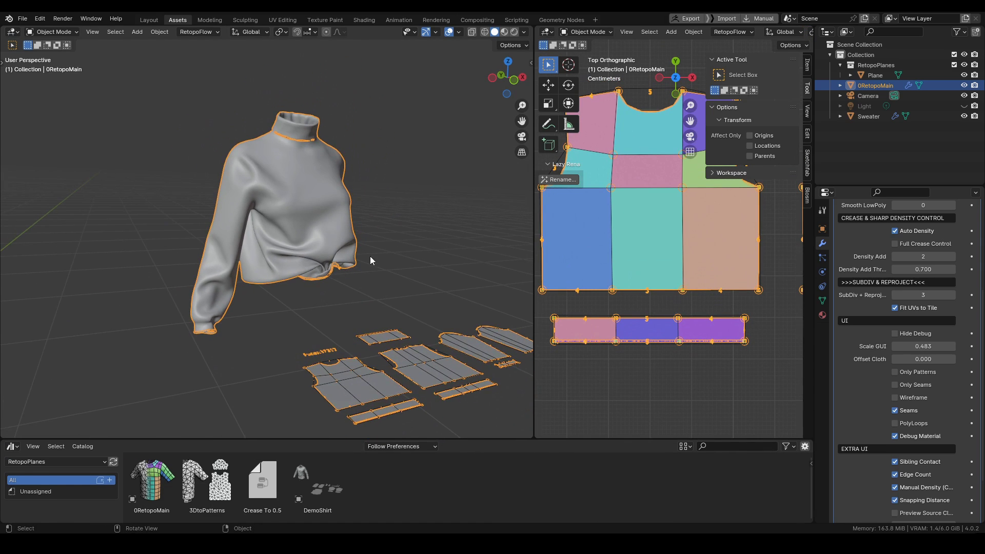
- Duplicate the 0RetopoMain sweater in place and isolate the copy in Local View
key(shift+d)
click(399, 266)
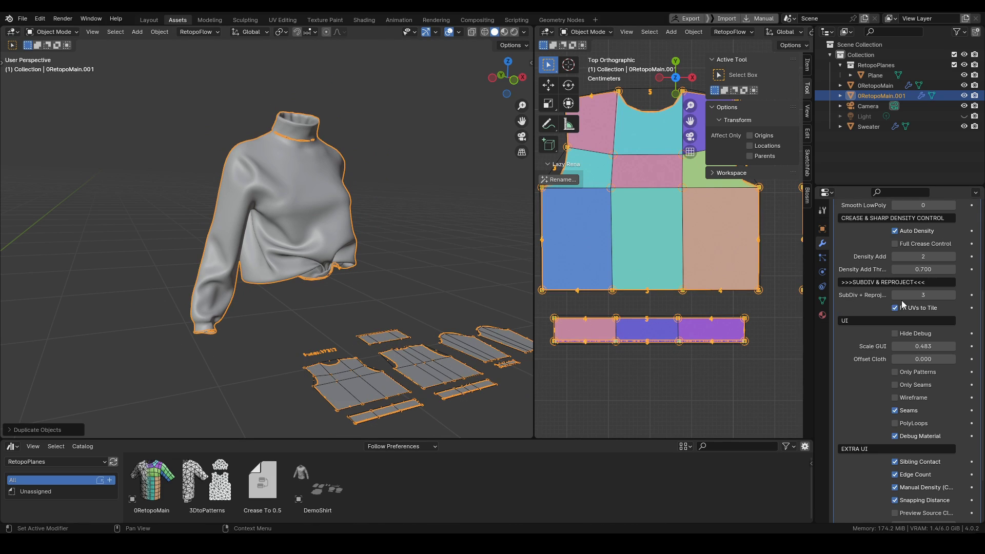
scroll(903, 304, up, 6)
key(KP_Divide)
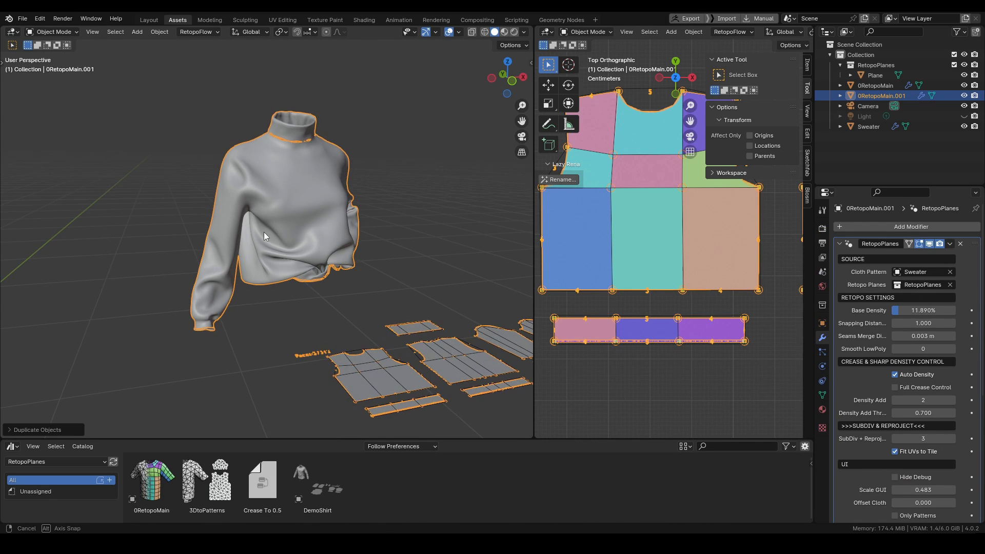
scroll(285, 231, up, 3)
scroll(276, 261, down, 4)
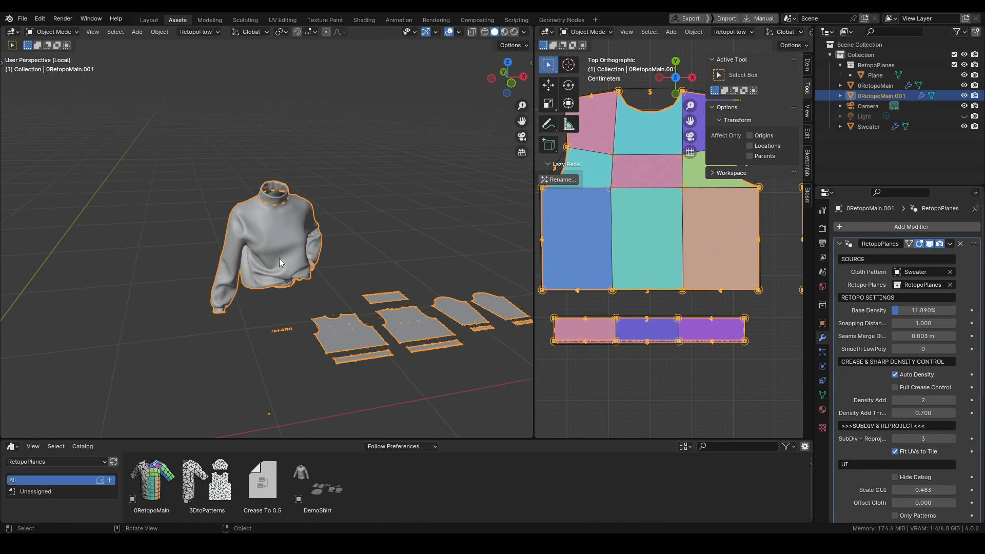
- Apply the RetopoPlanes modifier on the isolated 0RetopoMain.001 sweater copy
middle_drag(279, 257, 287, 297)
scroll(287, 297, up, 3)
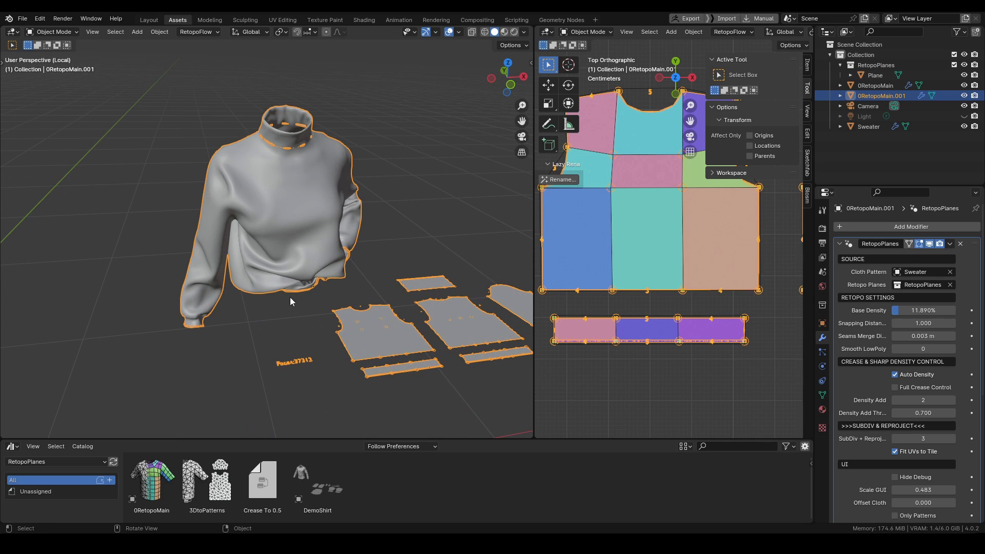
key(shift+z)
key(shift+z)
key(ctrl+a)
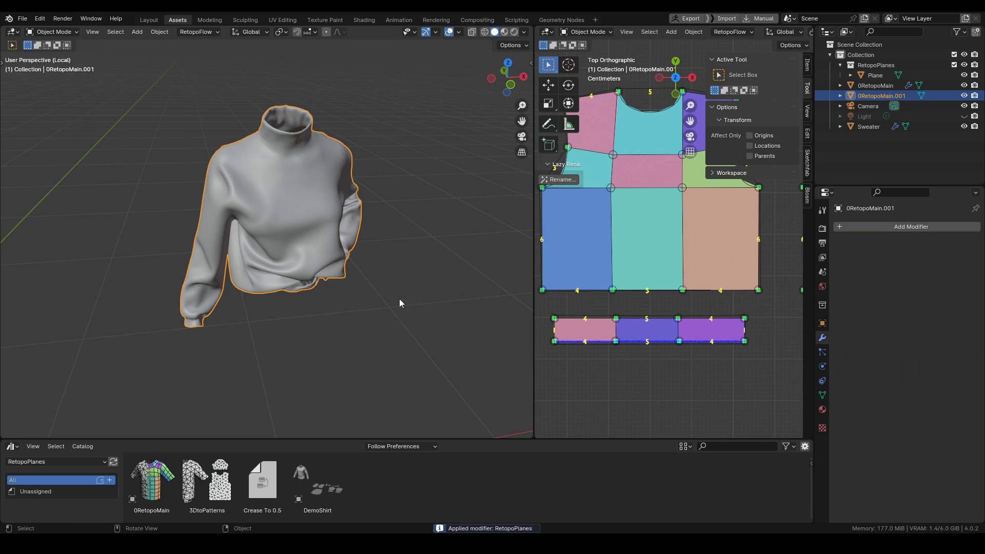
- Add a Multiresolution modifier to the sweater copy
key(shift+z)
key(shift+z)
scroll(261, 211, up, 3)
scroll(261, 212, up, 1)
scroll(306, 234, down, 1)
scroll(414, 242, down, 1)
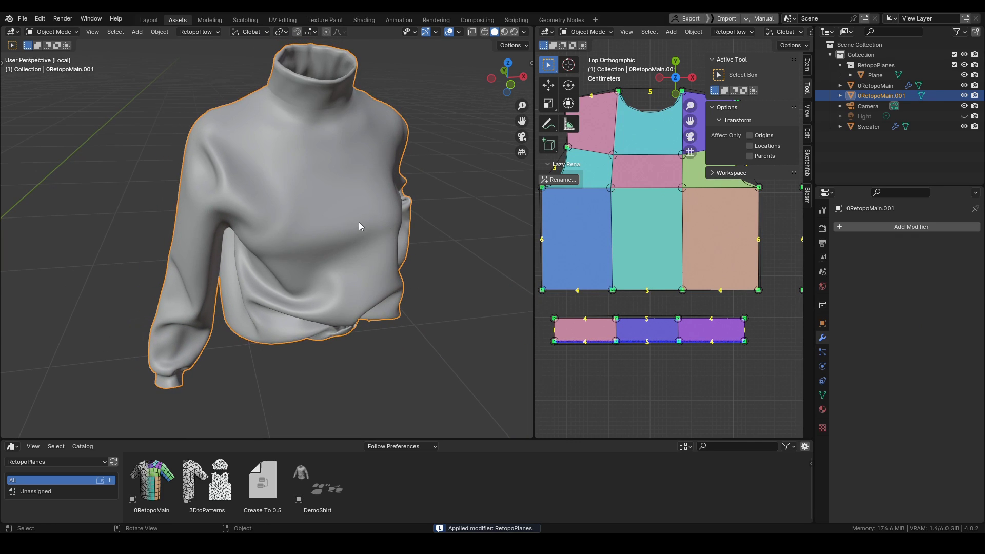
click(899, 228)
mouse_move(899, 231)
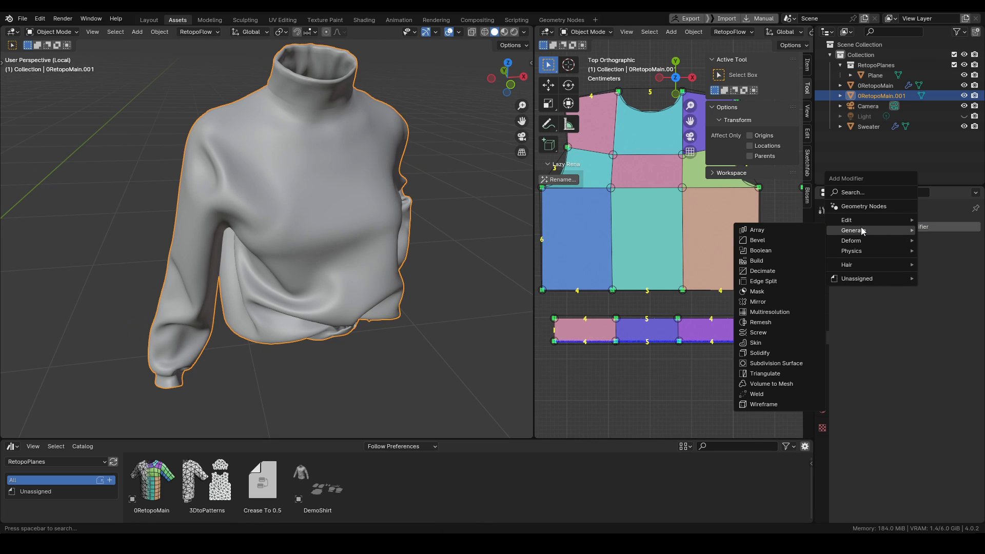
click(769, 311)
- Unsubdivide the copy's Multires modifier down to its lowest level and set Level Viewport to 3
middle_drag(321, 254, 342, 259)
key(shift+z)
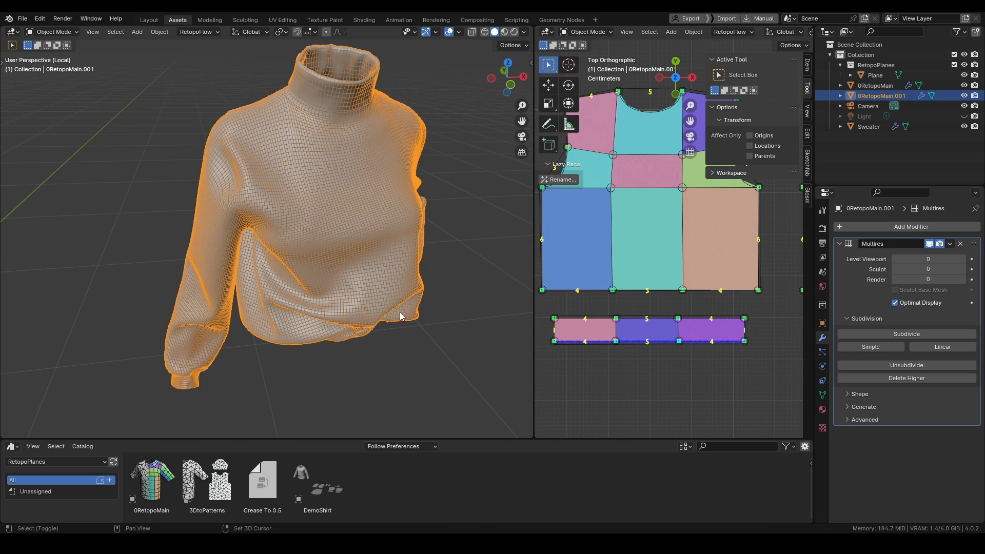
click(907, 365)
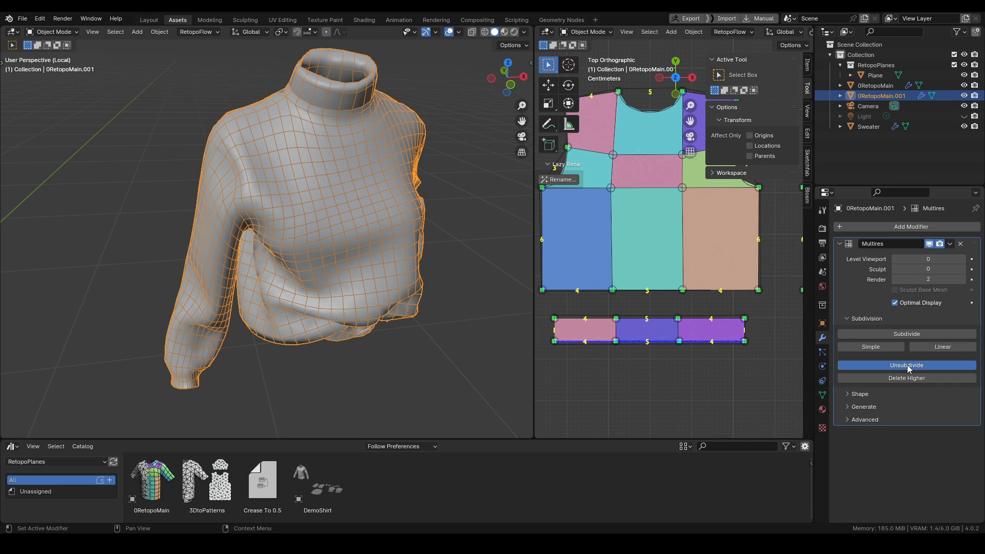
click(907, 365)
mouse_move(350, 306)
middle_down()
mouse_move(355, 296)
mouse_move(333, 316)
middle_up()
drag(920, 259, 944, 259)
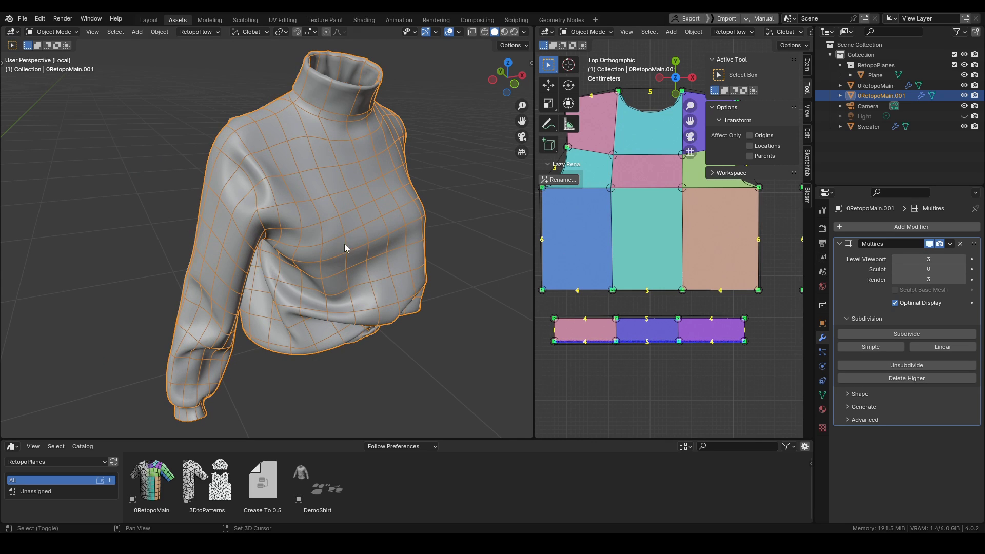
shift+middle_drag(344, 244, 370, 252)
- Show the sweater copy in the UV Editing workspace with all its geometry selected to examine the UV layout
click(290, 20)
key(KP_Decimal)
middle_drag(662, 303, 708, 295)
key(a)
scroll(187, 349, up, 5)
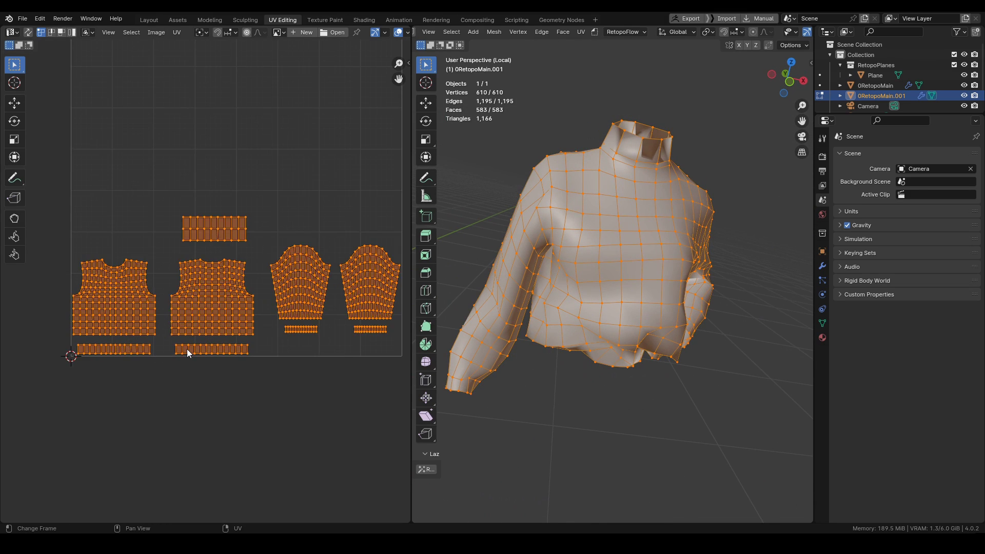
middle_drag(257, 356, 220, 359)
scroll(571, 296, down, 1)
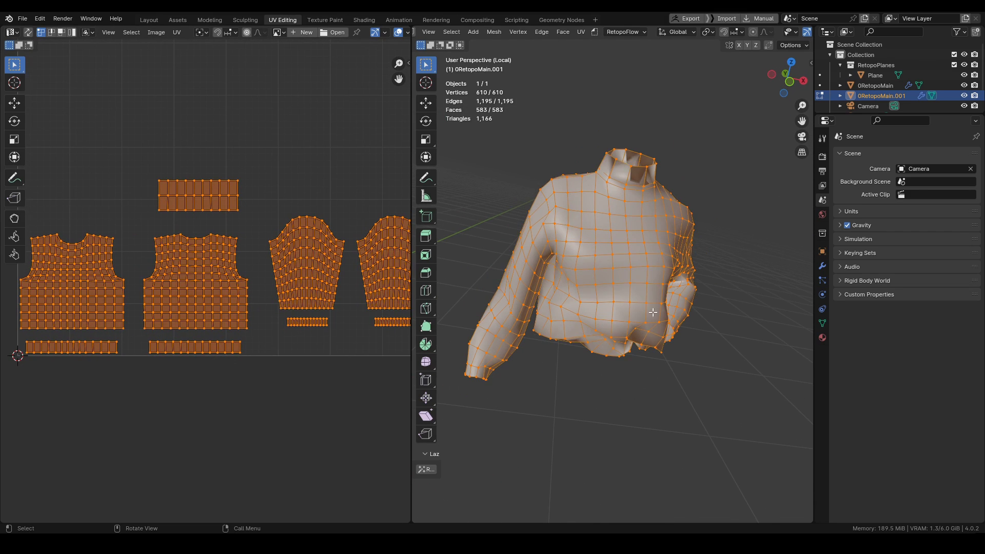
- Return to Object Mode and apply the Multires modifier on the sweater copy
key(Tab)
mouse_move(544, 296)
middle_down()
mouse_move(635, 295)
mouse_move(527, 285)
mouse_move(549, 295)
middle_up()
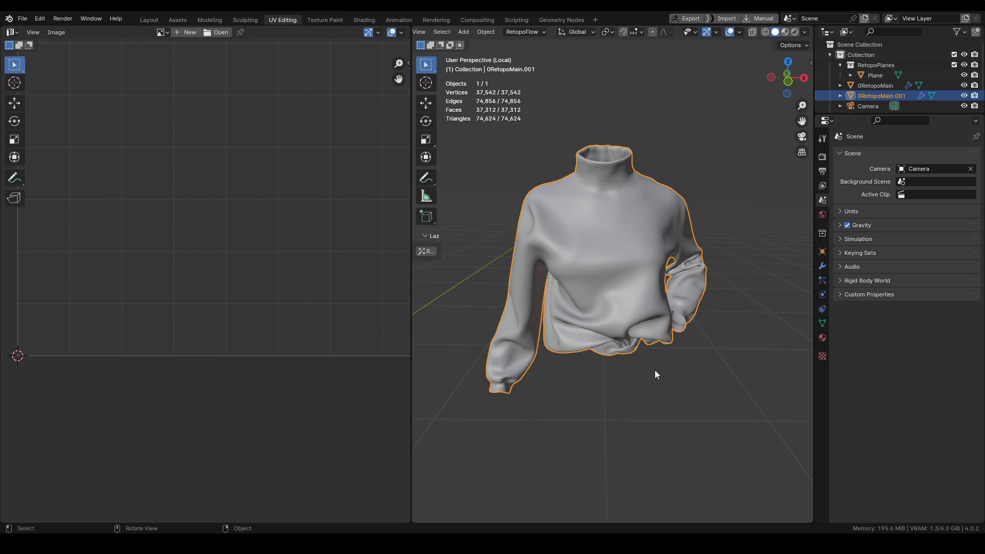
click(822, 267)
key(ctrl+a)
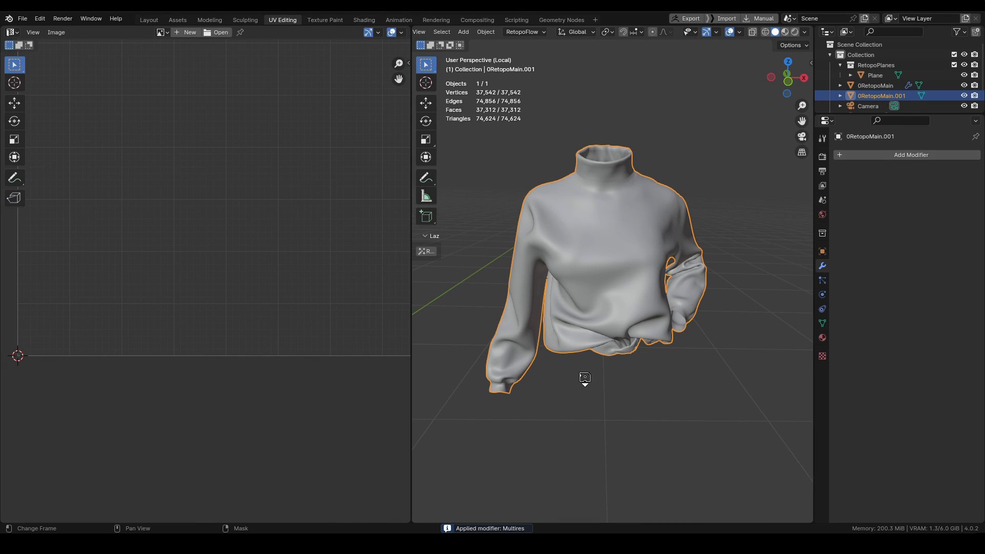
- Export the sweater copy to ZBrush and reconstruct its lower subdivision levels there
click(688, 19)
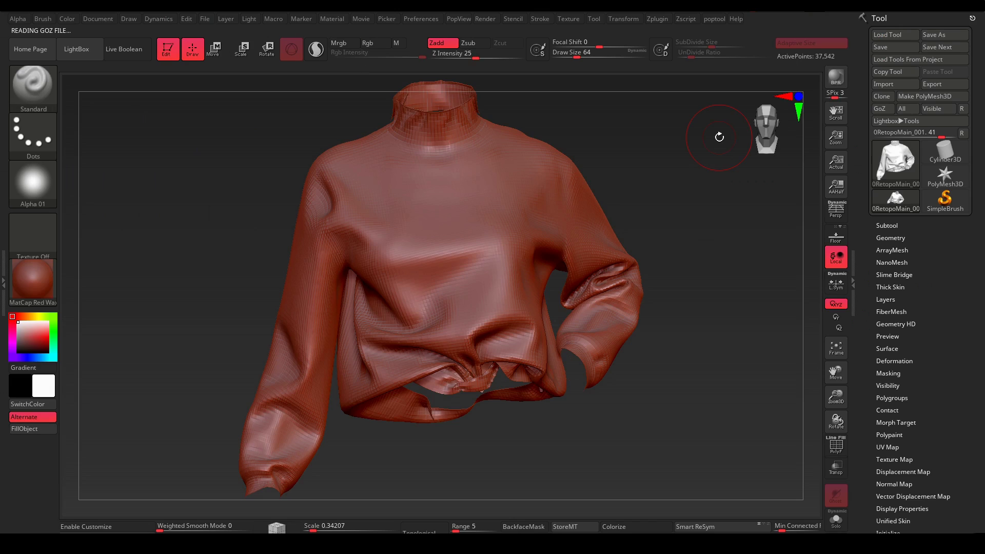
drag(620, 202, 636, 202)
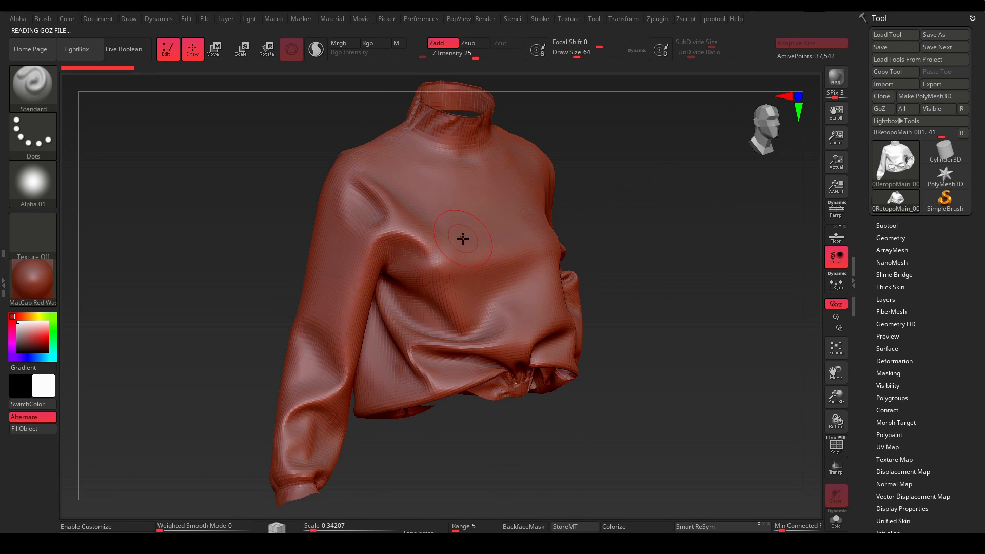
click(892, 238)
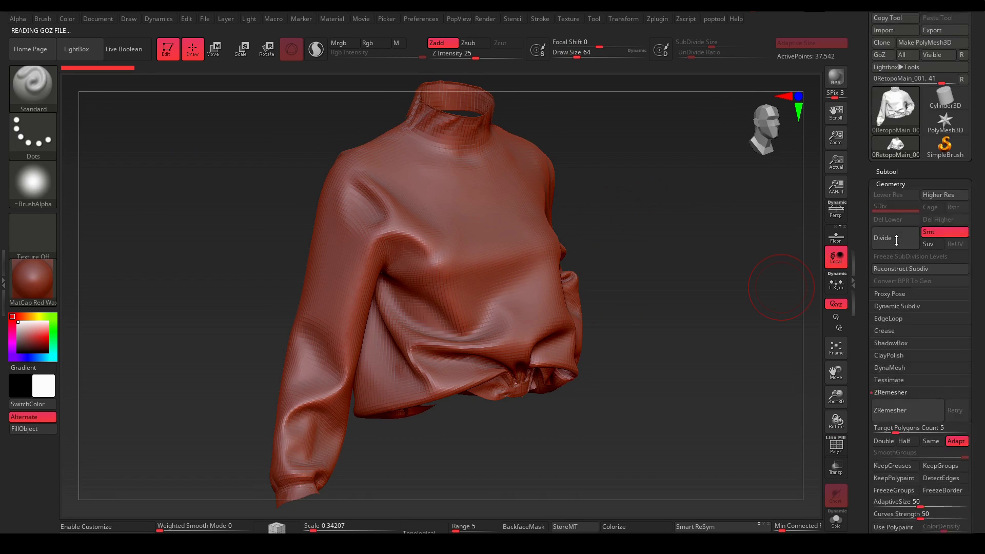
scroll(896, 240, down, 1)
click(910, 219)
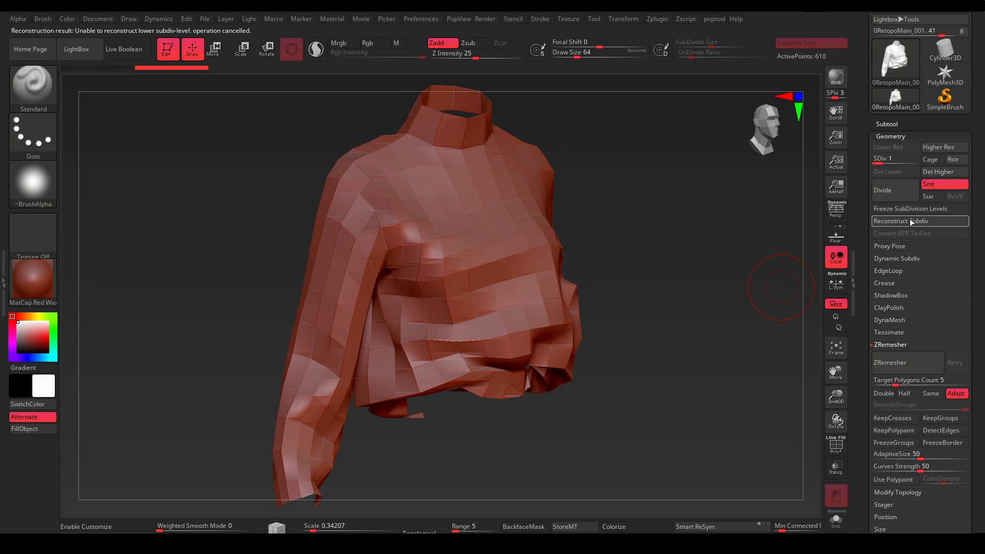
- Go up to SDiv 4, try a ClayBuildup stroke on the sweater's chest and undo it
key(d)
key(d)
right_drag(457, 288, 476, 283)
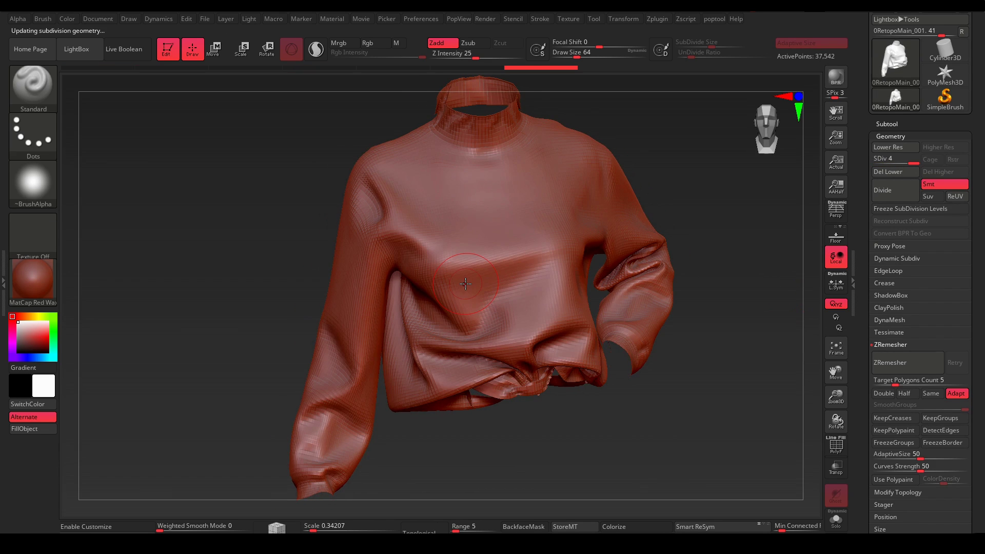
key(b)
key(c)
key(b)
mouse_move(503, 218)
mouse_down()
mouse_move(502, 288)
mouse_move(523, 313)
mouse_up()
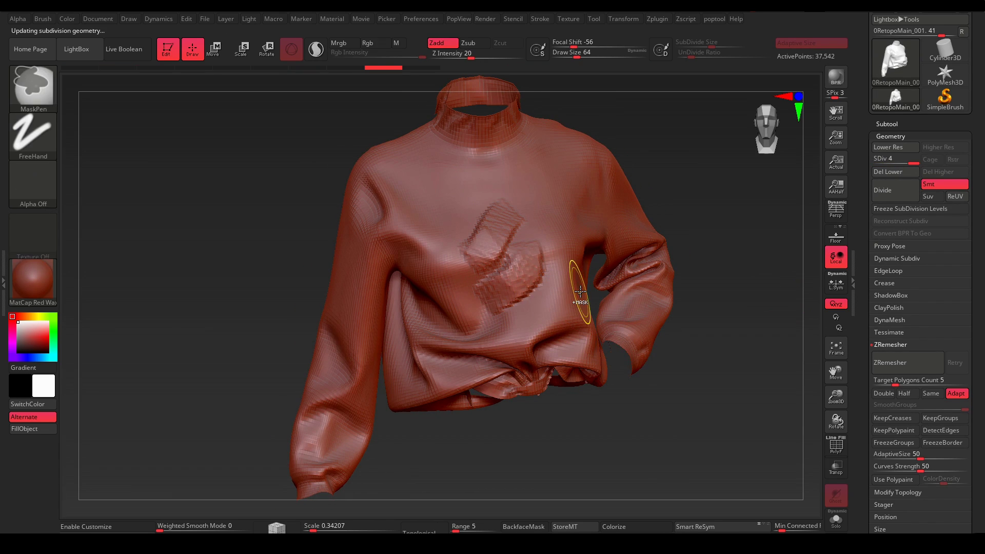
key(ctrl+z)
key(ctrl+z)
- Switch to the lowest subdivision level and turn on Morph UV to examine the sweater's flattened UV layout
right_drag(508, 291, 807, 314)
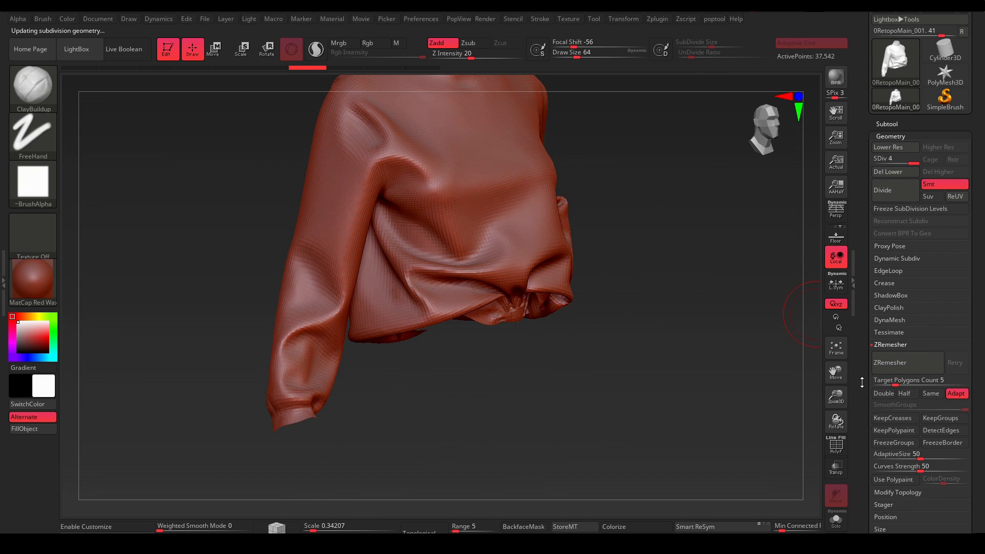
drag(861, 382, 867, 286)
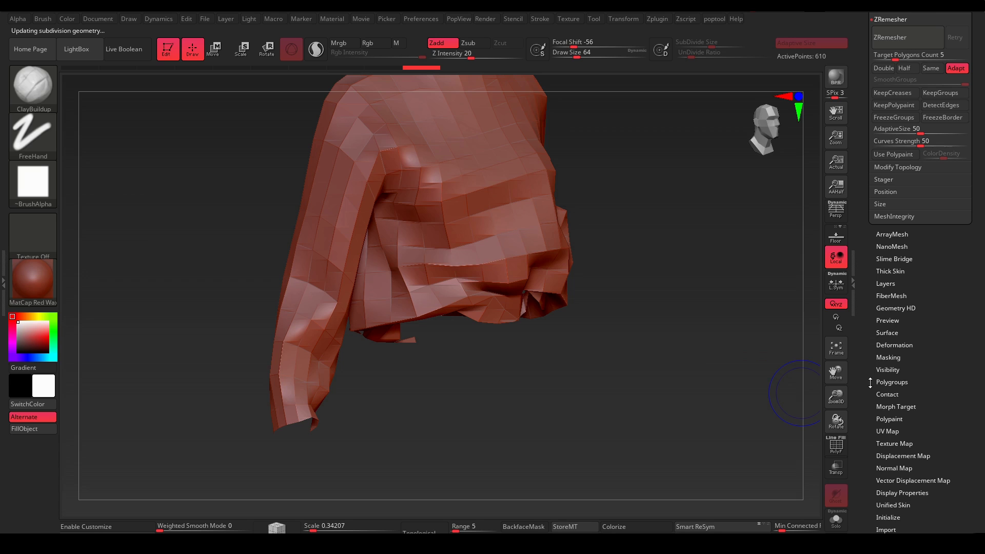
drag(870, 382, 871, 321)
click(889, 227)
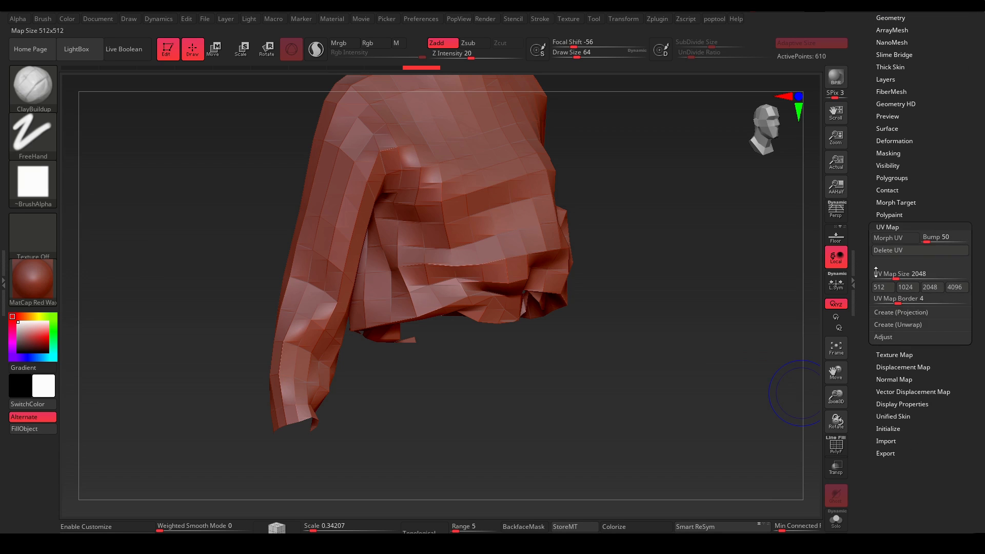
click(895, 238)
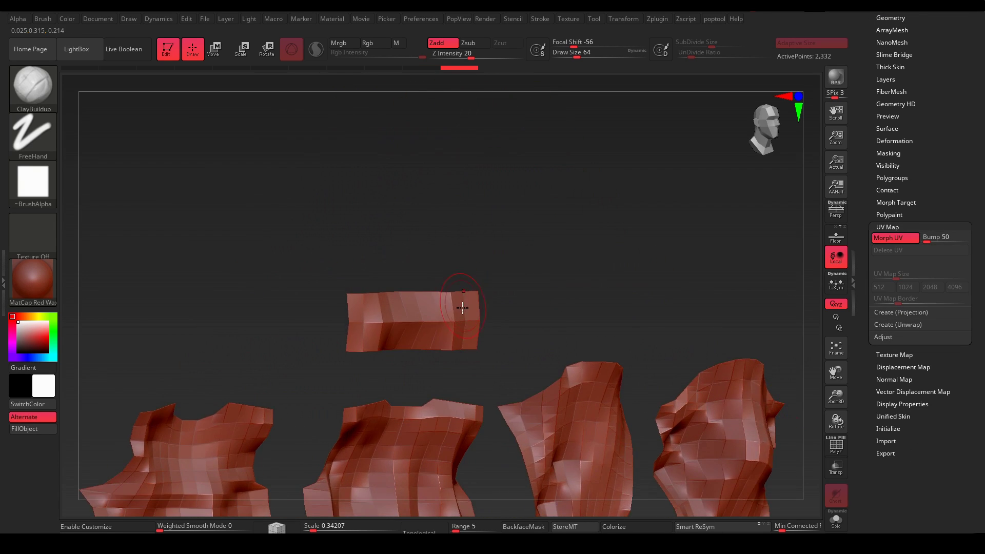
mouse_move(462, 308)
alt+right_down()
mouse_move(441, 206)
mouse_move(501, 241)
alt+right_up()
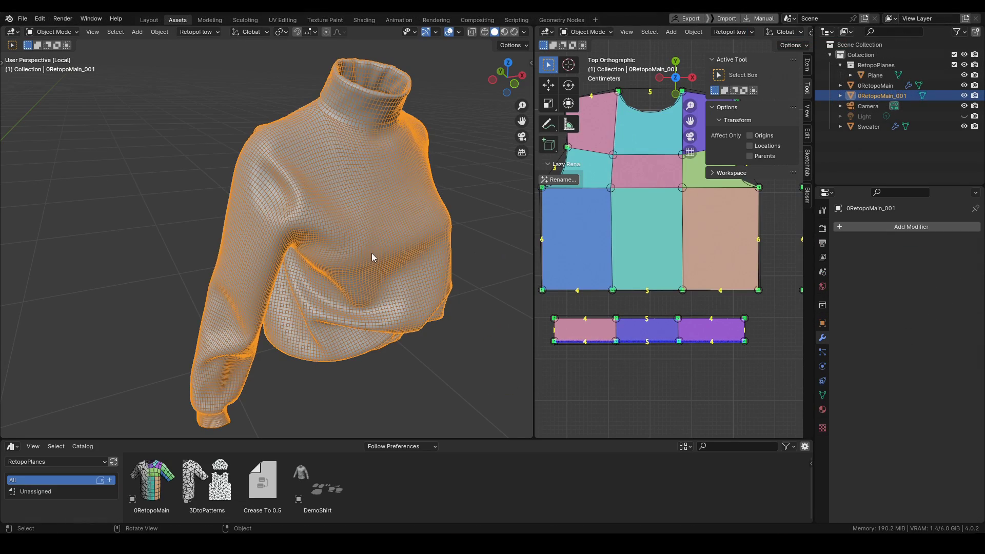
- Switch to Blender, delete the 0RetopoMain_001 sweater copy and select the original 0RetopoMain sweater
key(x)
click(377, 242)
click(292, 215)
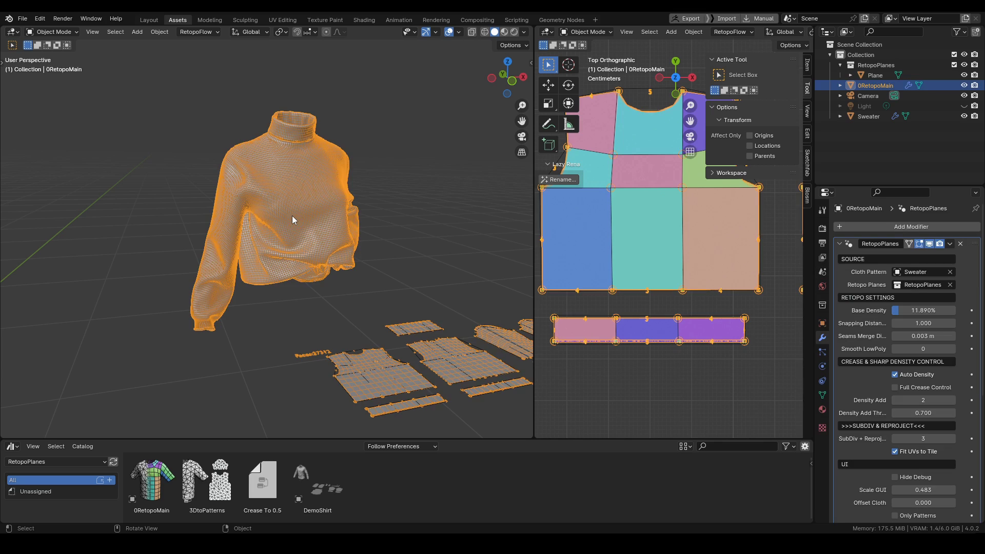
- Show the sweater in Material Preview shading and turn off the wireframe overlay
middle_drag(296, 251, 308, 236)
key(z)
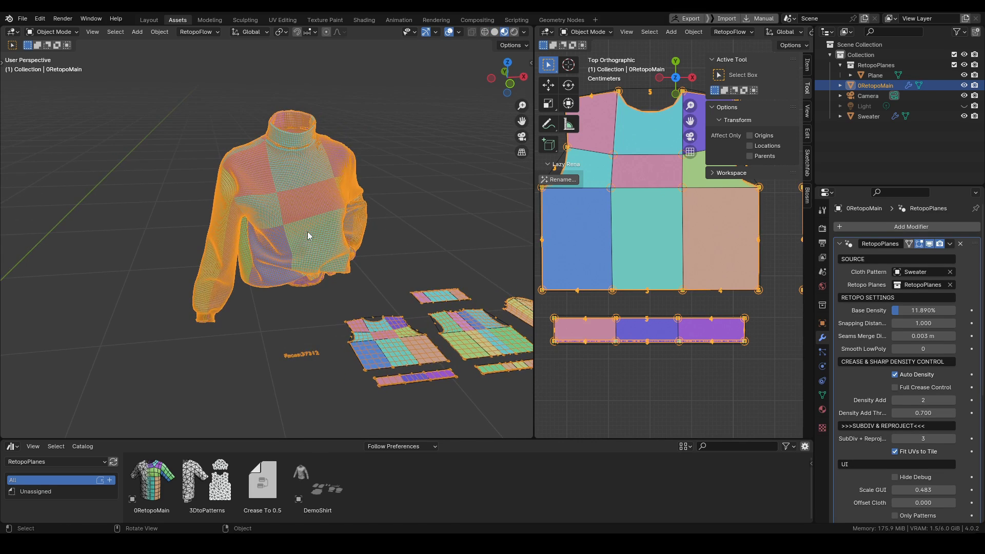
scroll(309, 234, up, 2)
key(shift+z)
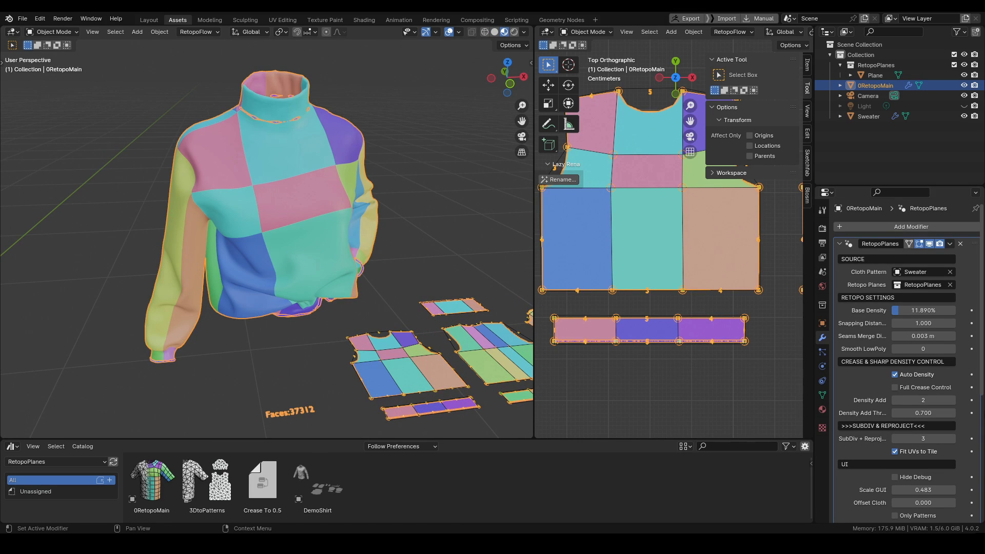
- Set SubDiv + Reproject to 0 and turn on the RetopoPlanes Wireframe display for the sweater
click(893, 439)
click(893, 439)
click(893, 439)
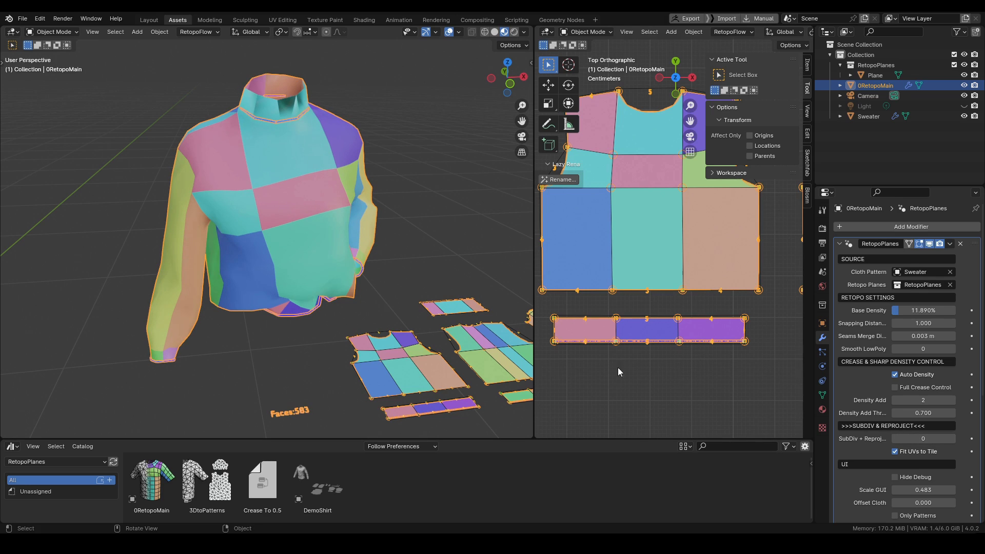
key(shift+z)
scroll(909, 457, down, 4)
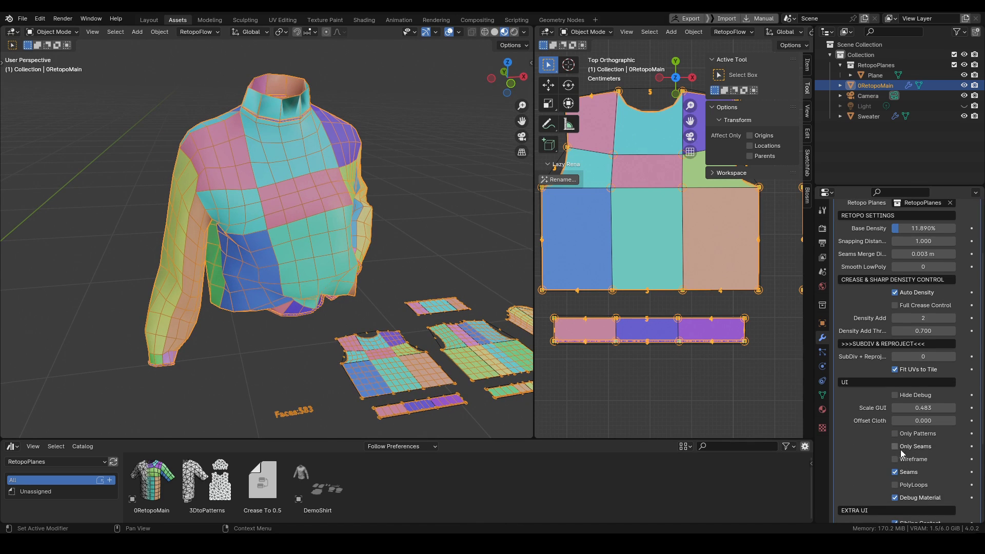
click(895, 460)
- Select the RetopoPlanes Plane object over the sleeve pattern and enter Edit Mode
middle_drag(302, 208, 321, 225)
middle_drag(261, 257, 371, 248)
scroll(351, 236, up, 2)
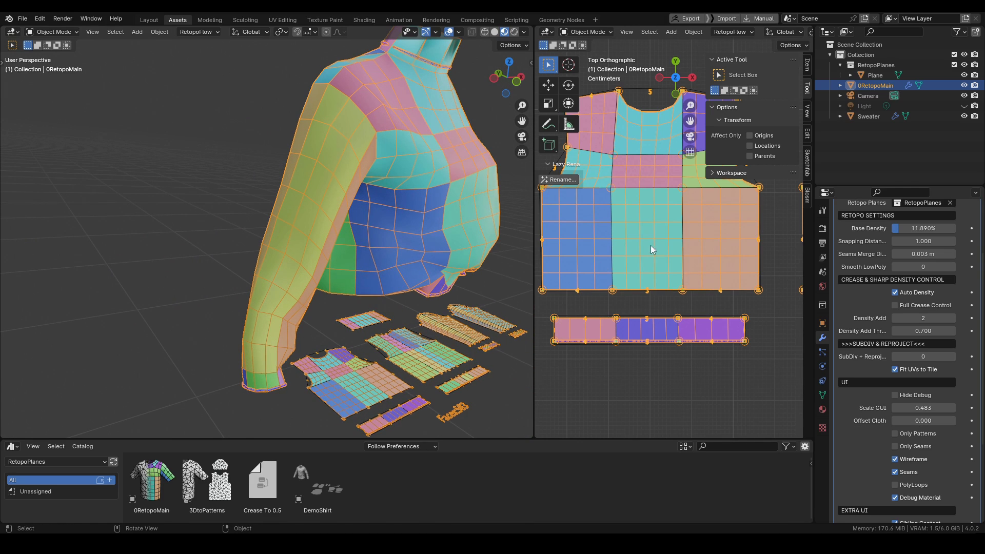
scroll(651, 246, down, 4)
scroll(675, 241, up, 6)
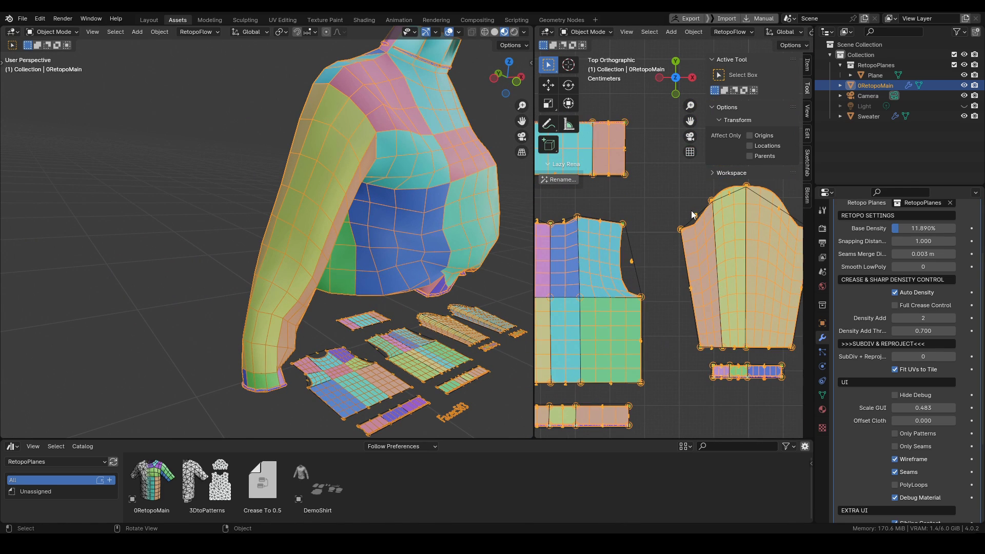
click(693, 218)
key(ctrl+Tab)
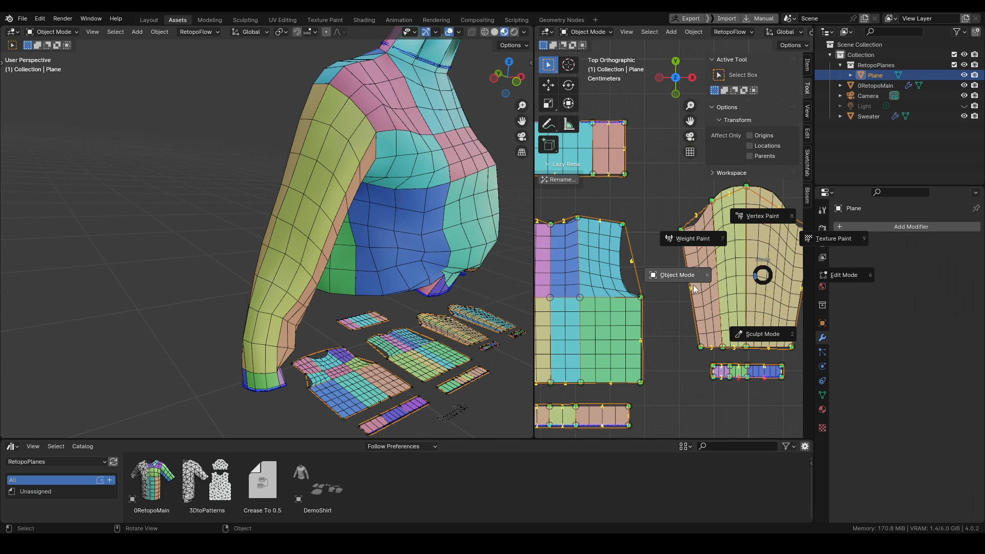
click(692, 286)
key(ctrl+Tab)
click(739, 295)
shift+middle_drag(692, 301, 641, 302)
key(ctrl+Tab)
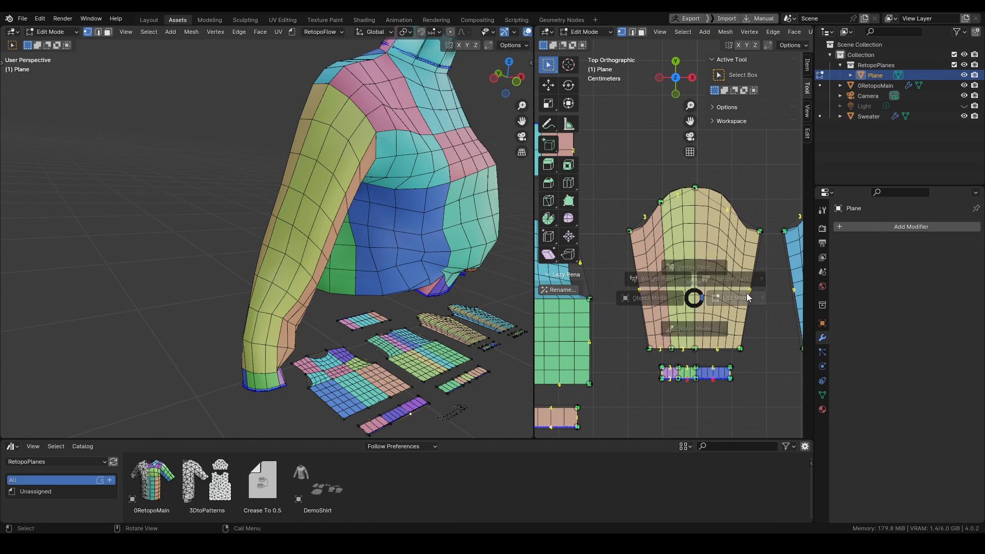
click(746, 295)
- Select the sleeve pattern's two long side edges in edge mode and give them a crease of about 0.068
key(2)
click(640, 290)
shift+click(749, 285)
shift+middle_drag(732, 353, 712, 289)
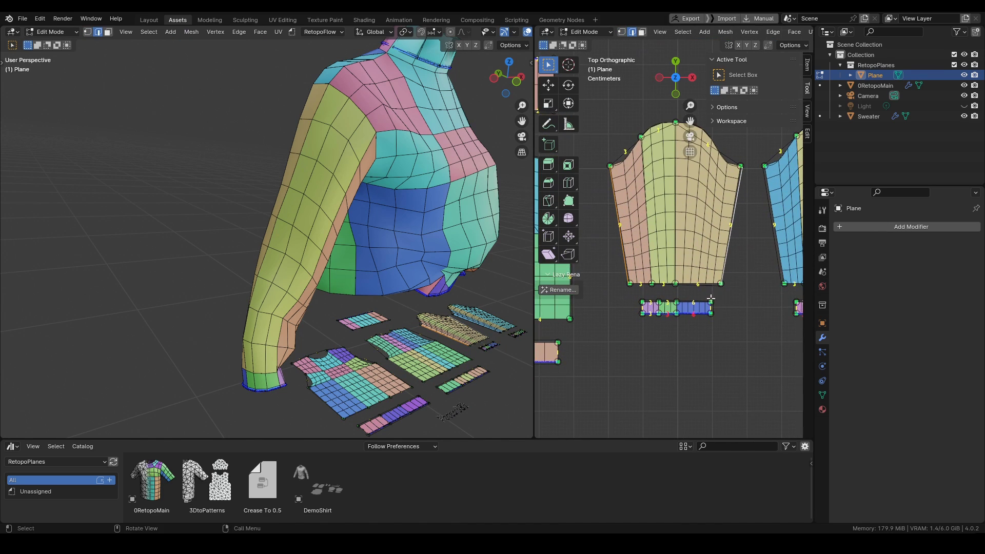
key(shift+e)
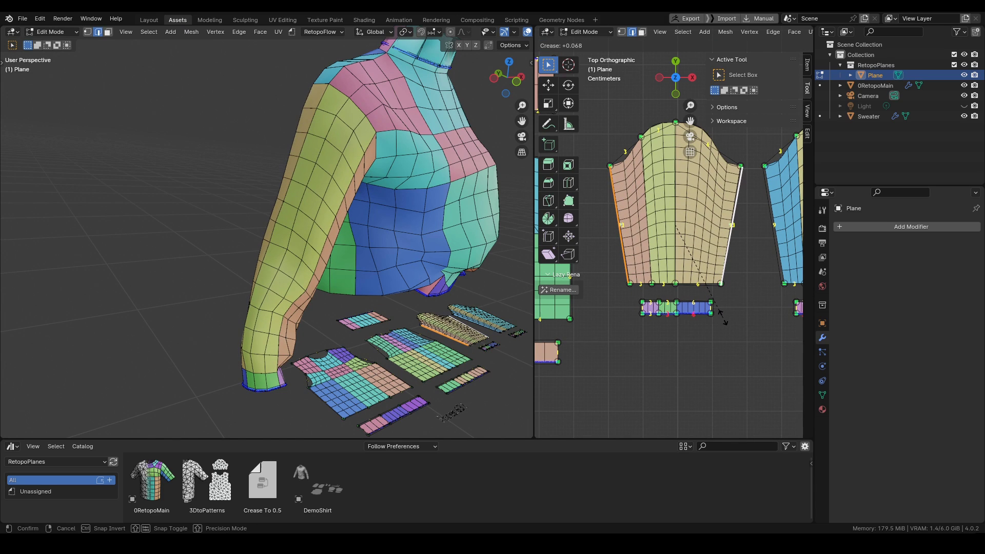
click(722, 316)
- Add one loop cut across the sleeve pattern and slide it up close to the armhole curve
shift+middle_drag(717, 227, 707, 260)
key(ctrl+r)
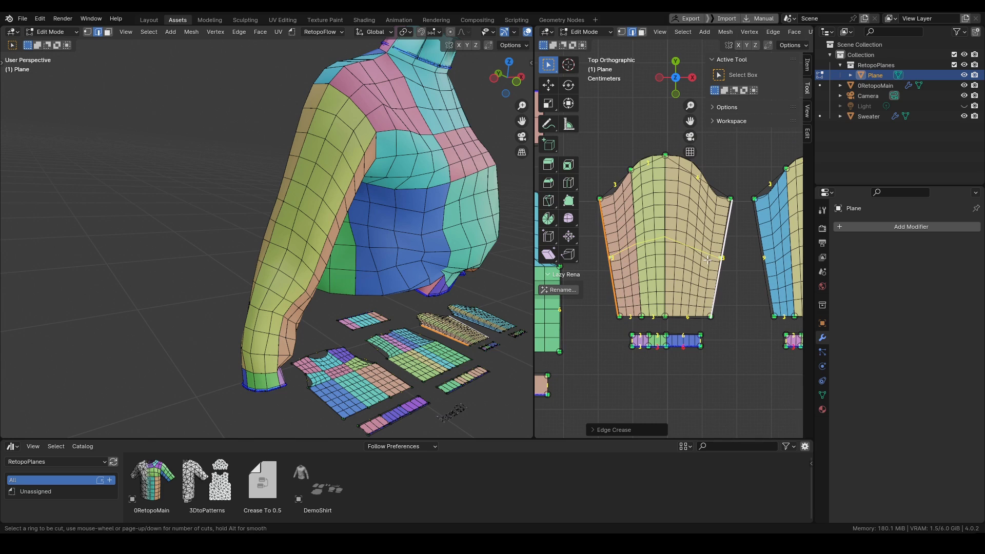
click(707, 260)
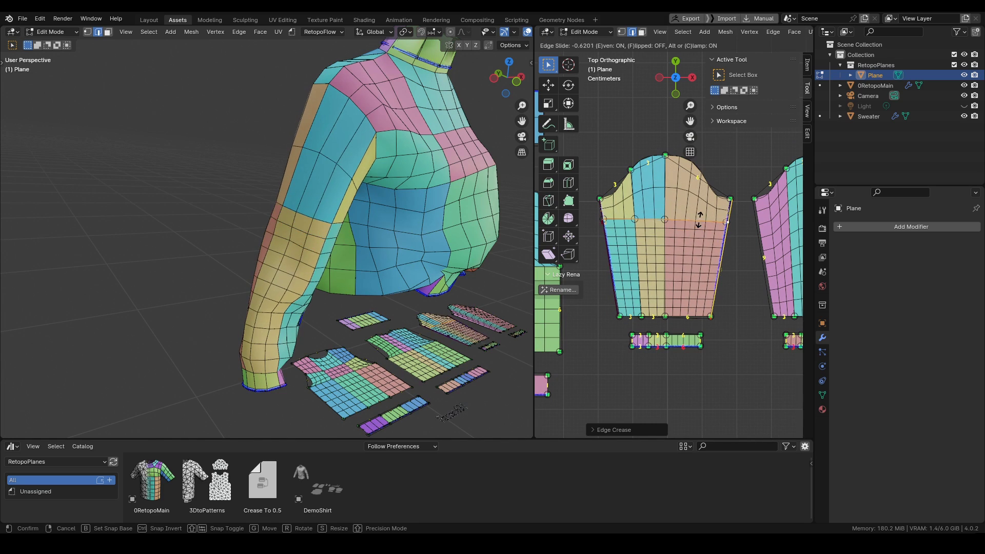
click(676, 241)
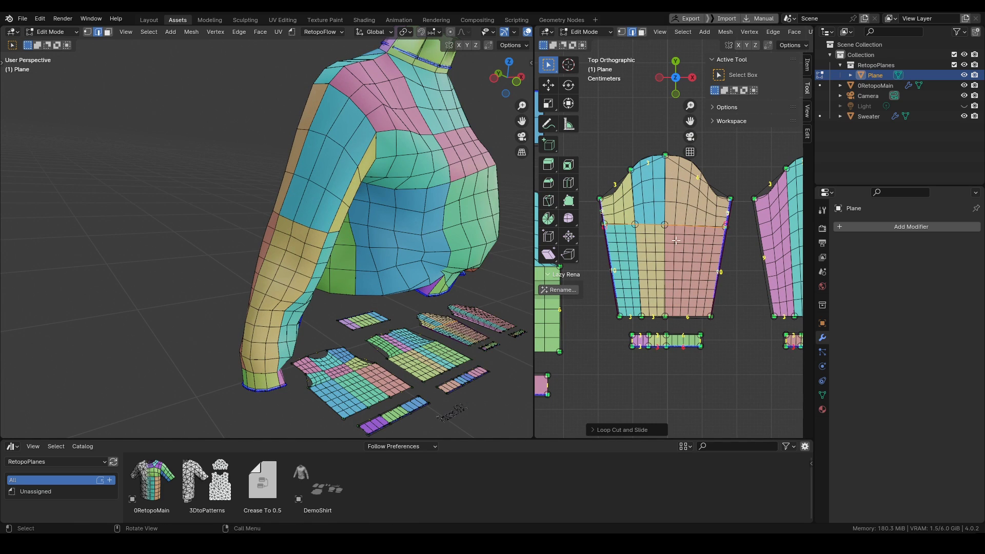
- Select the two inner lengthwise edges above the sleeve's new cut and mark them as sharp
click(633, 202)
shift+click(664, 202)
middle_drag(416, 181, 395, 187)
mouse_move(446, 272)
middle_down()
mouse_move(402, 278)
mouse_move(436, 265)
middle_up()
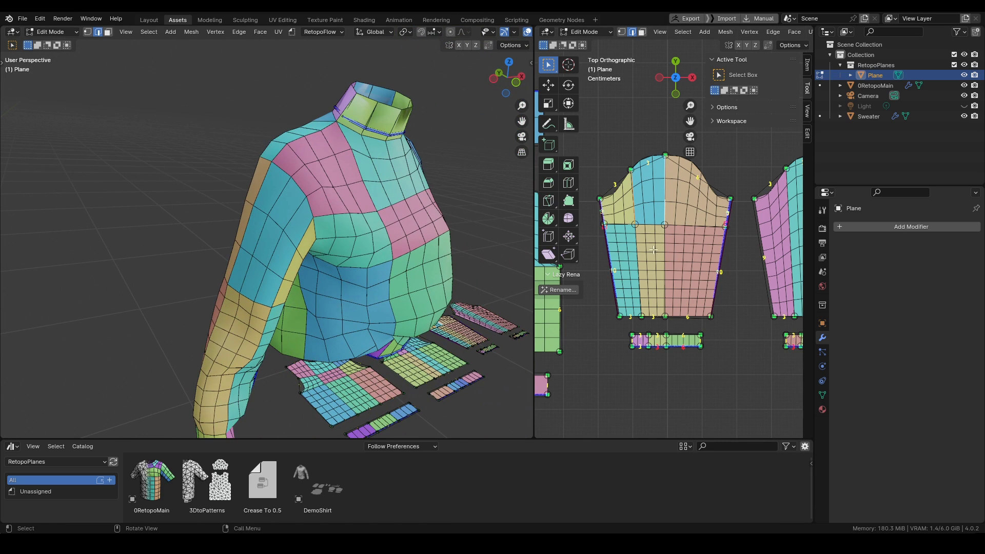
key(ctrl+e)
click(632, 226)
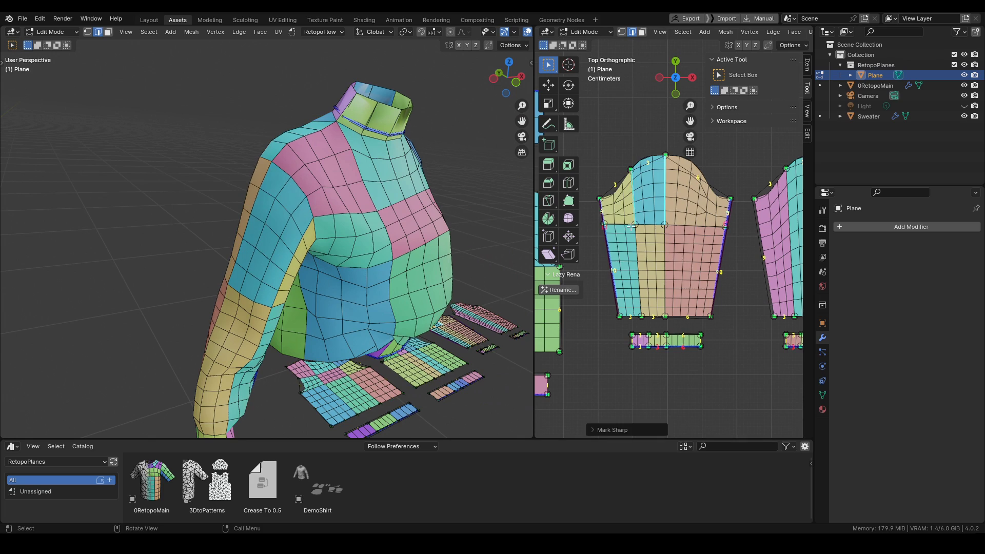
- Leave Edit Mode and make 0RetopoMain the active object, with nothing selected, to expose its RetopoPlanes settings
key(Tab)
click(646, 215)
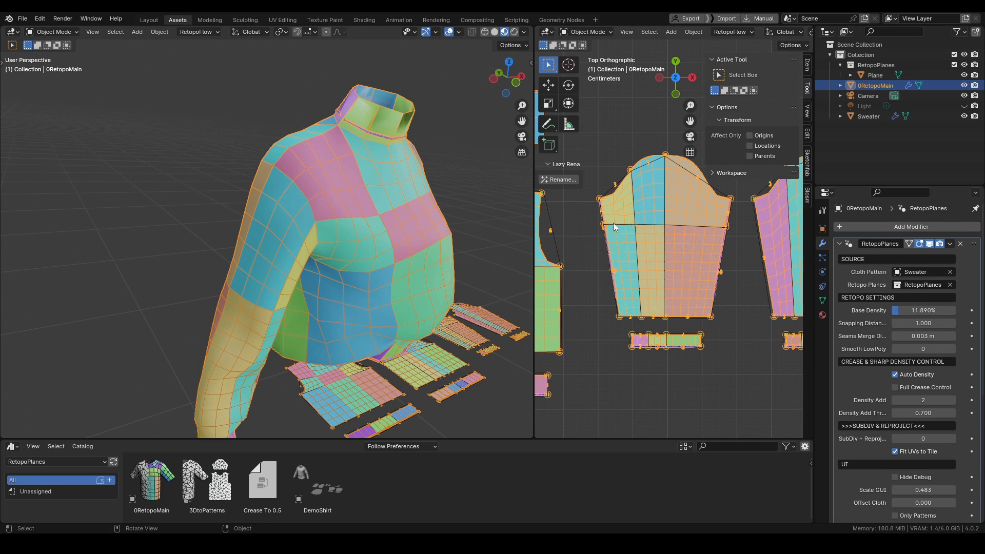
scroll(655, 196, up, 2)
scroll(657, 200, up, 2)
click(614, 93)
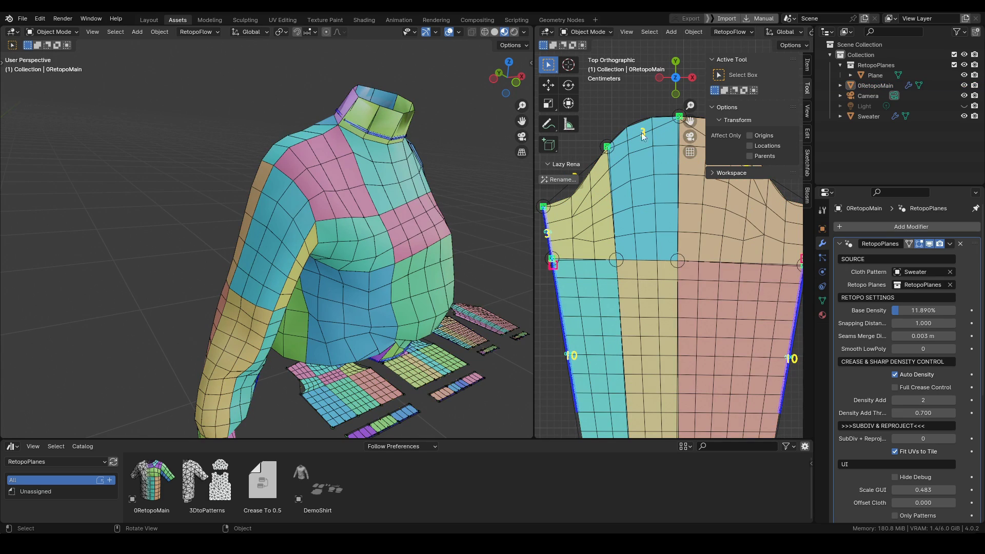
- Try a Density Add of 1 in the RetopoPlanes settings and restore it to 2
click(896, 401)
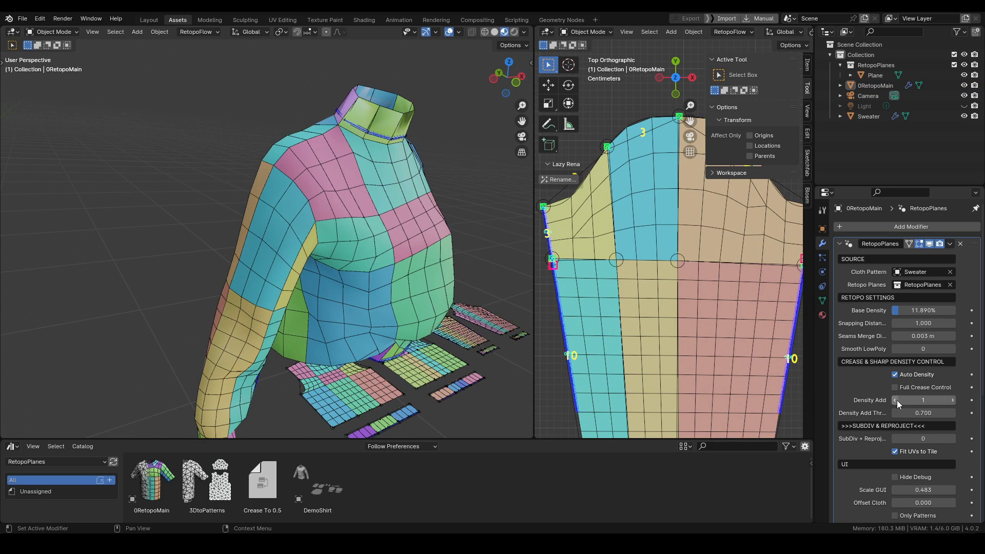
click(896, 401)
ctrl+scroll(918, 400, up, 2)
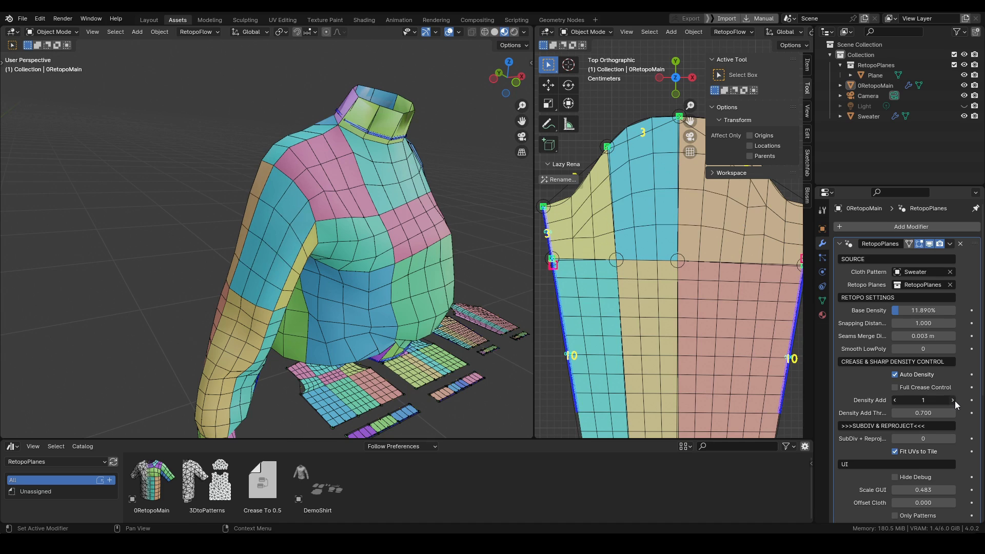
- Raise the RetopoPlanes Base Density to 19.646% and set the Density Add Threshold to 0.710
drag(915, 310, 935, 310)
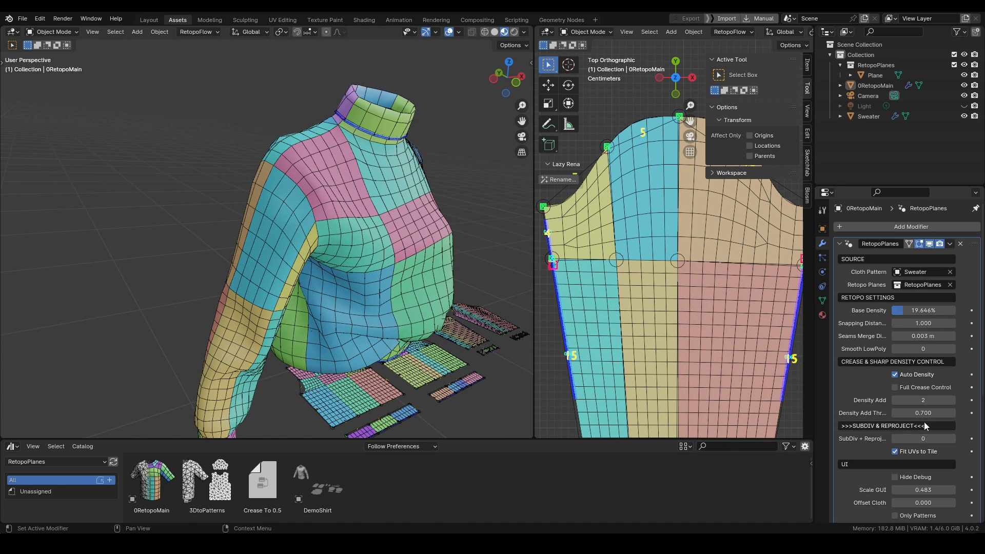
mouse_move(923, 413)
mouse_down()
mouse_move(903, 412)
mouse_move(925, 413)
mouse_up()
ctrl+middle_drag(671, 228, 685, 295)
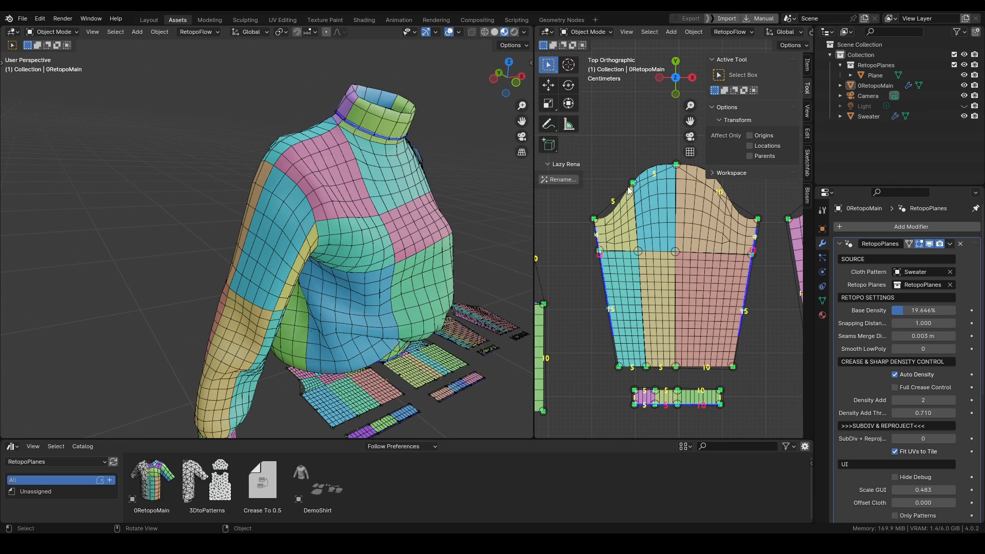
- Edit the Plane object and move the vertex at the outer end of the sleeve's cross cut slightly along the side seam
click(600, 208)
key(ctrl+Tab)
click(710, 249)
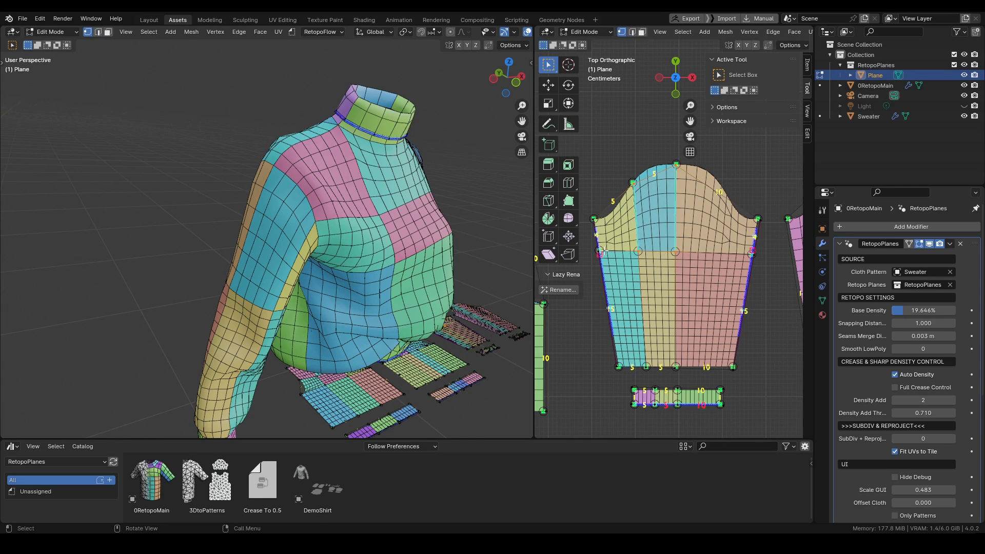
scroll(603, 251, up, 4)
key(g)
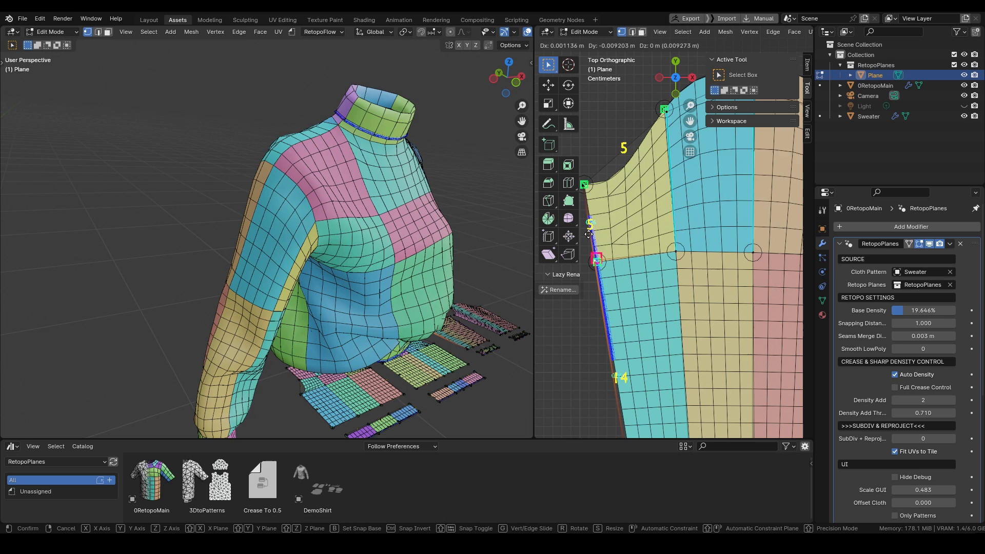
click(604, 259)
scroll(585, 222, down, 3)
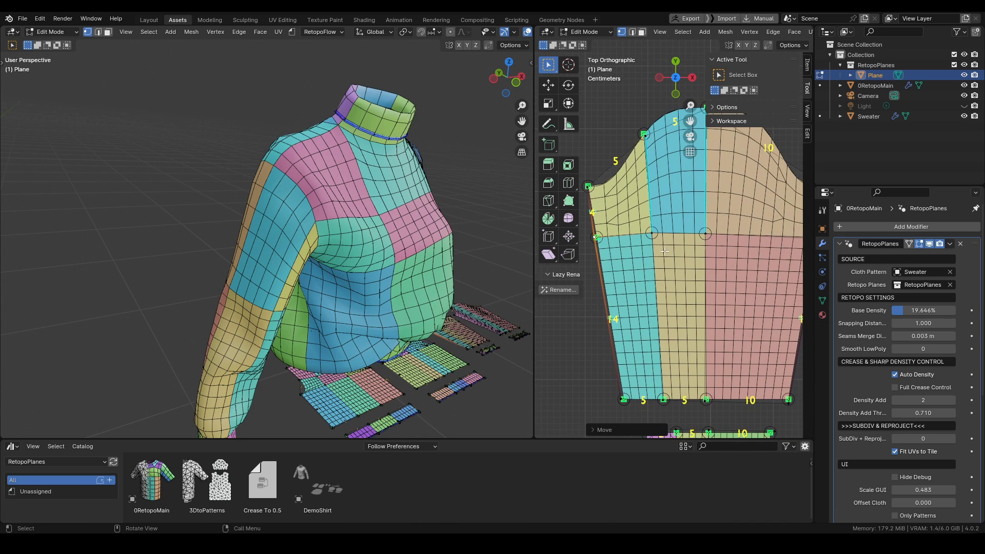
- Give the edges along the sleeve pattern's cap an edge bevel weight of about 0.069
middle_drag(307, 303, 288, 253)
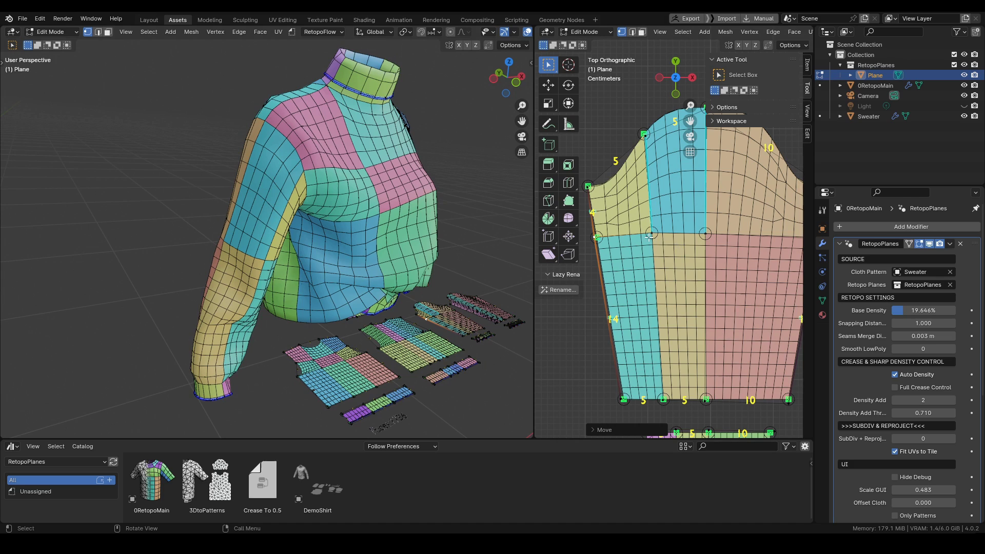
scroll(650, 236, down, 2)
key(2)
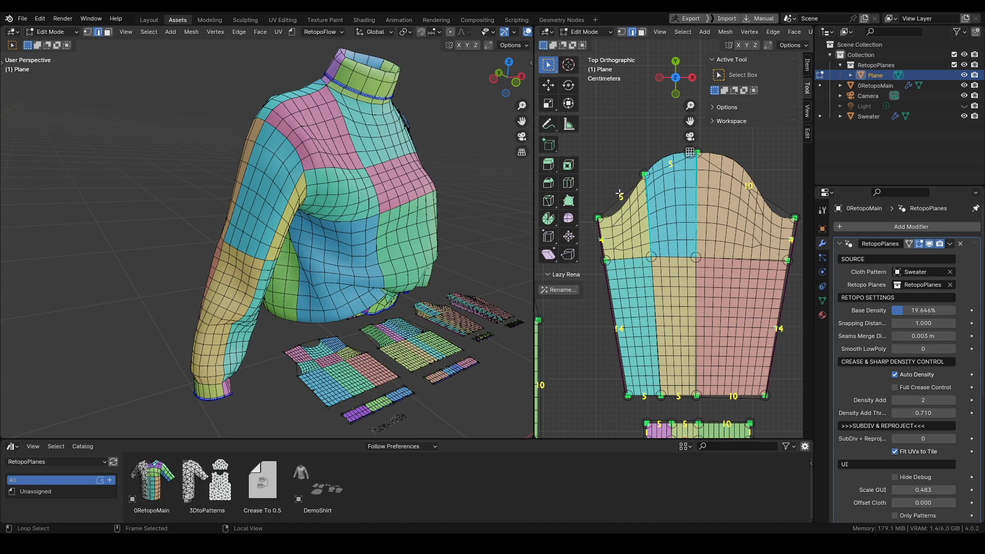
key(ctrl+e)
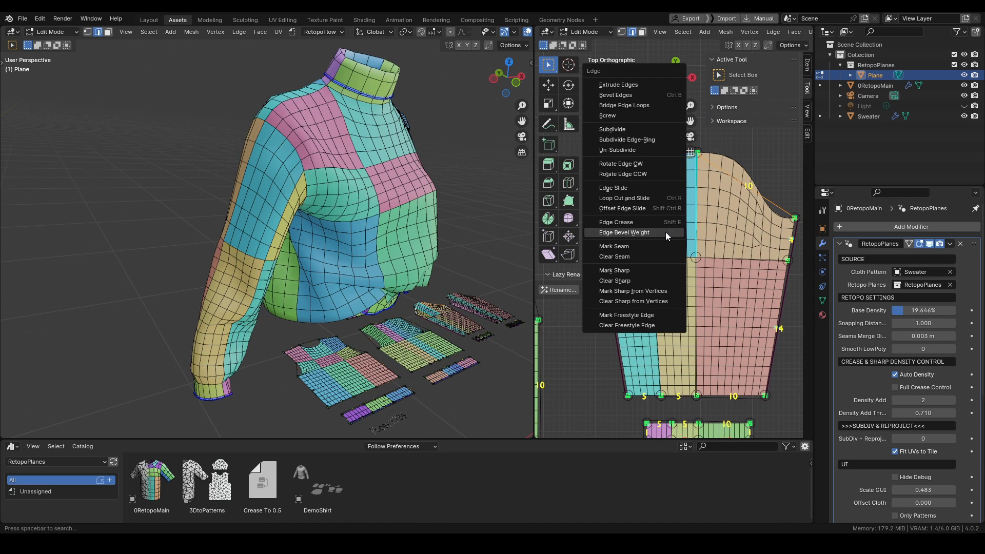
click(636, 232)
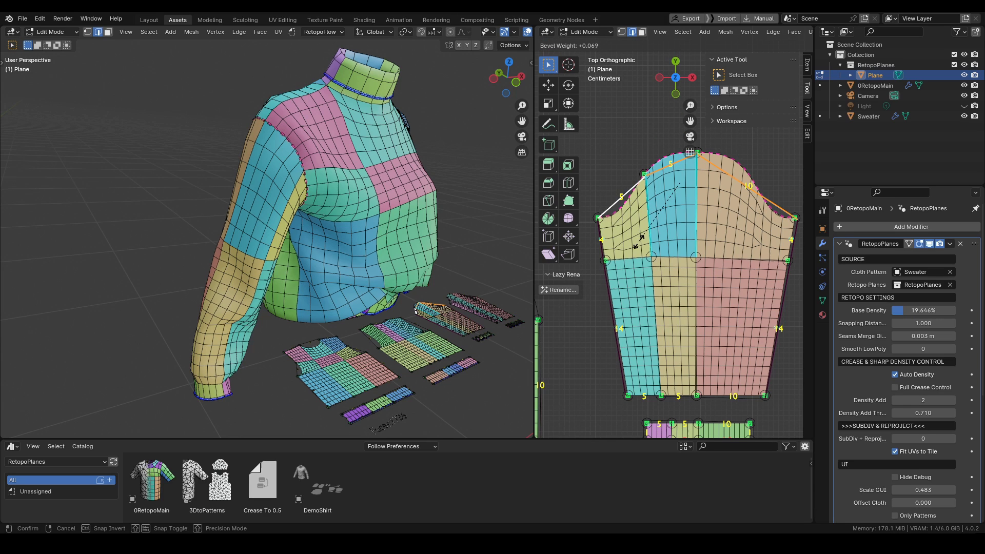
click(378, 184)
scroll(378, 185, up, 4)
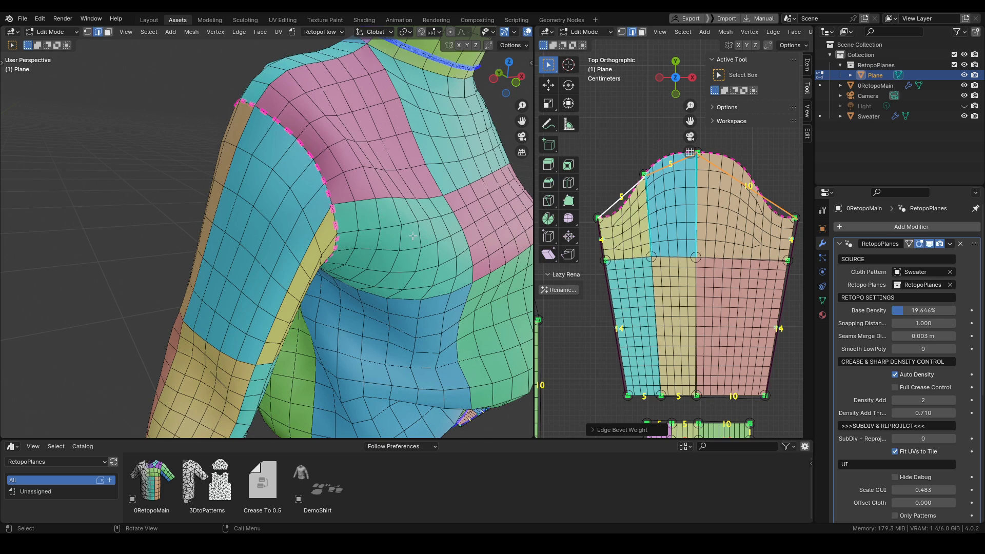
- Return to Object Mode, select 0RetopoMain and set SubDiv + Reproject to 2
key(Tab)
click(420, 239)
scroll(902, 380, down, 1)
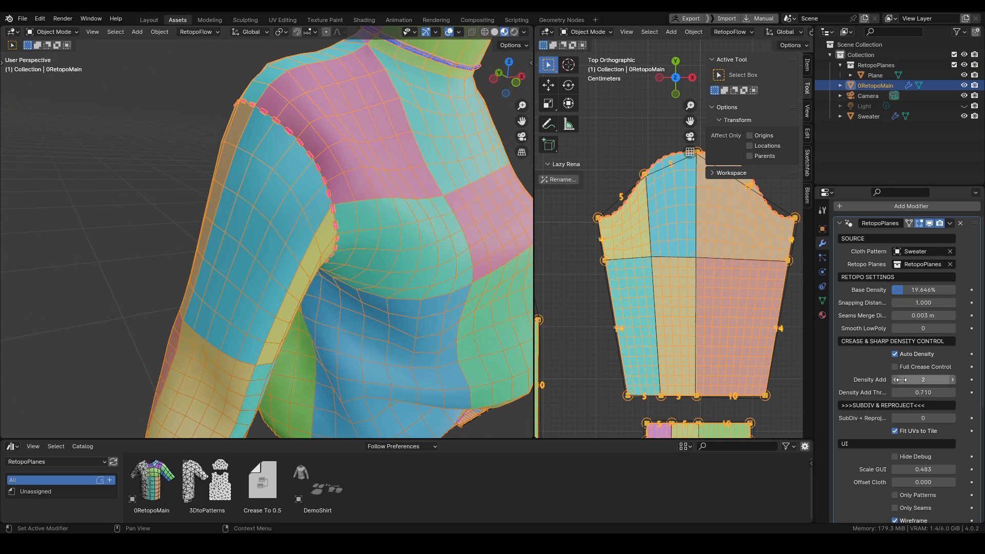
click(952, 418)
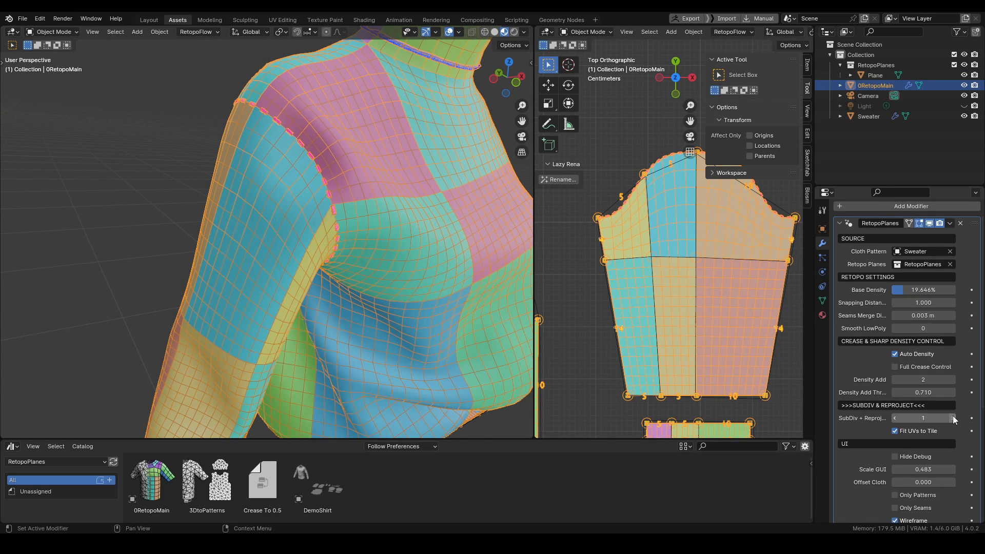
click(953, 418)
scroll(248, 214, down, 5)
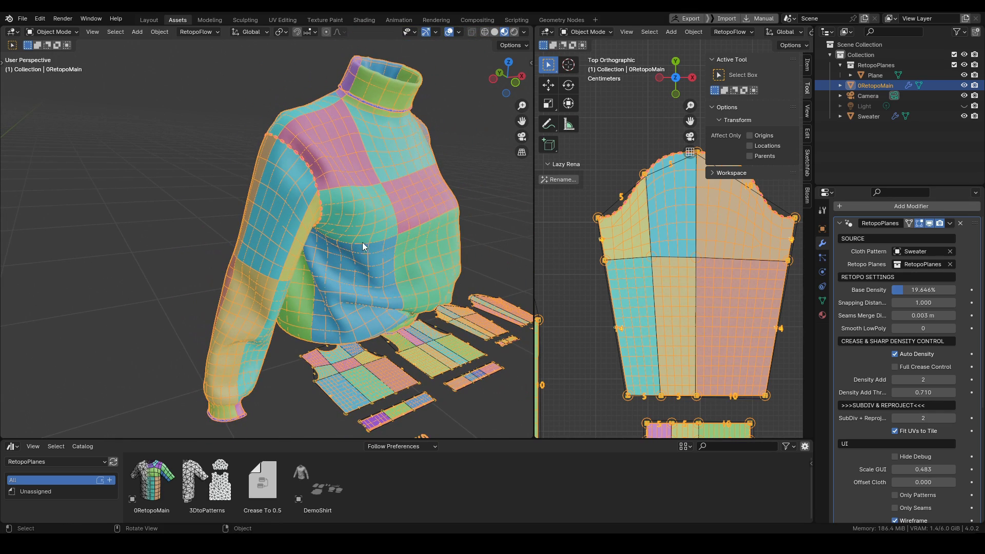
- Duplicate 0RetopoMain in place and apply the RetopoPlanes modifier on the copy
middle_drag(363, 247, 341, 236)
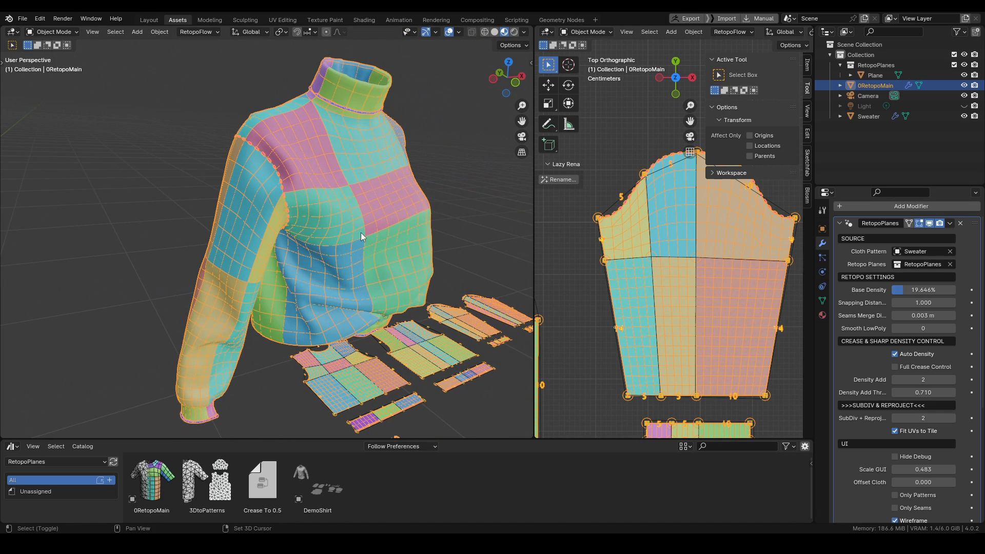
key(shift+d)
key(Escape)
click(976, 208)
click(975, 209)
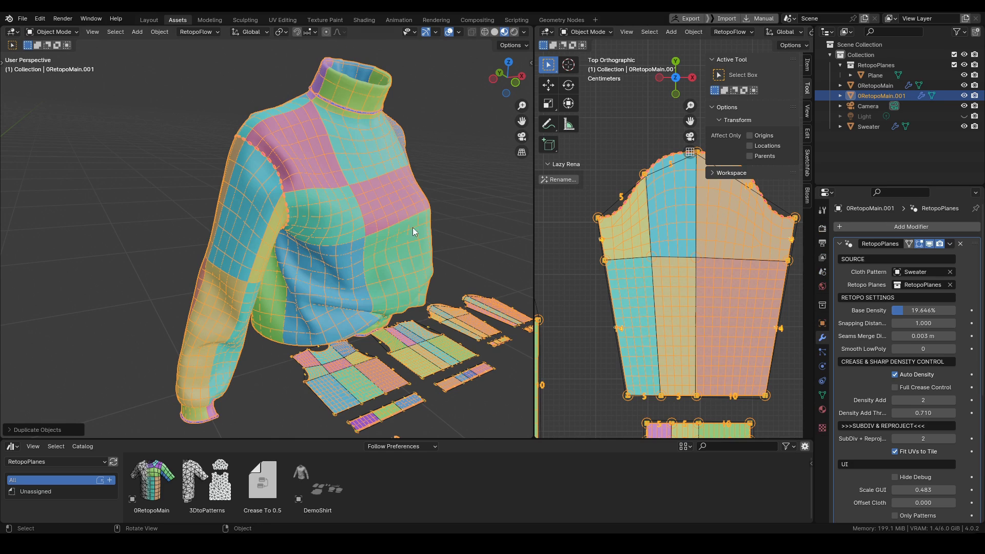
key(ctrl+a)
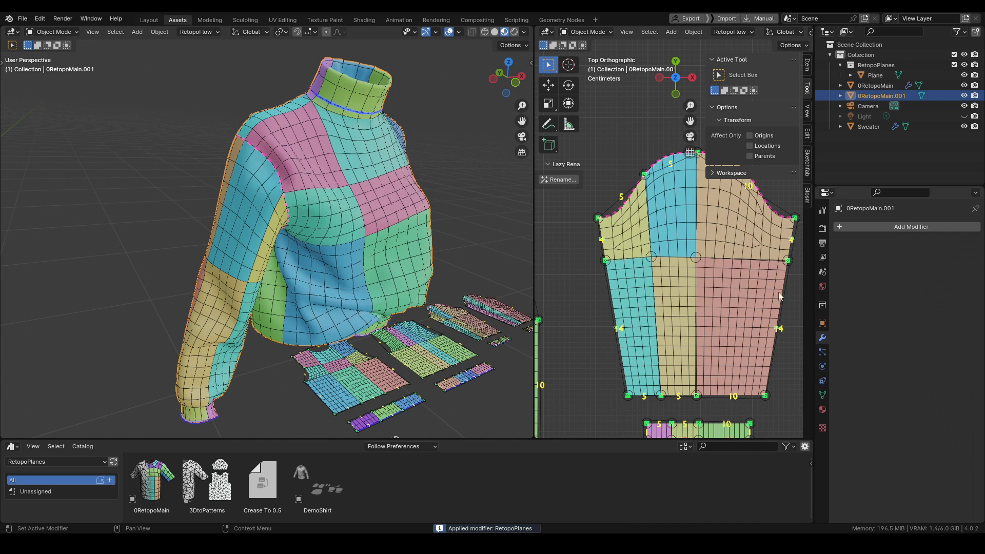
- Isolate the applied copy, select its linked sleeve mesh in Edit Mode, try moving it and return to Object Mode
key(KP_Divide)
key(ctrl+Tab)
click(401, 233)
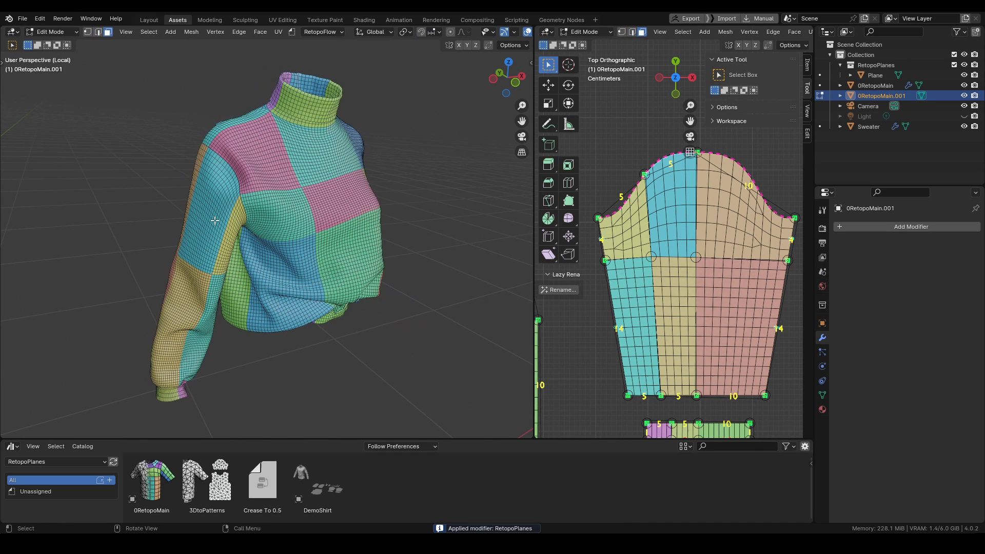
key(l)
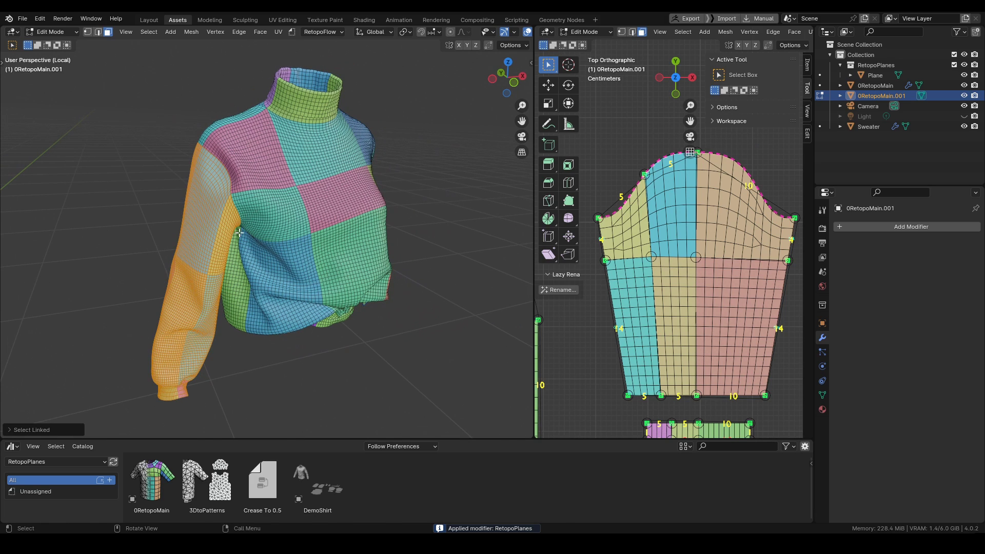
key(g)
right_click(163, 233)
key(ctrl+Tab)
click(252, 239)
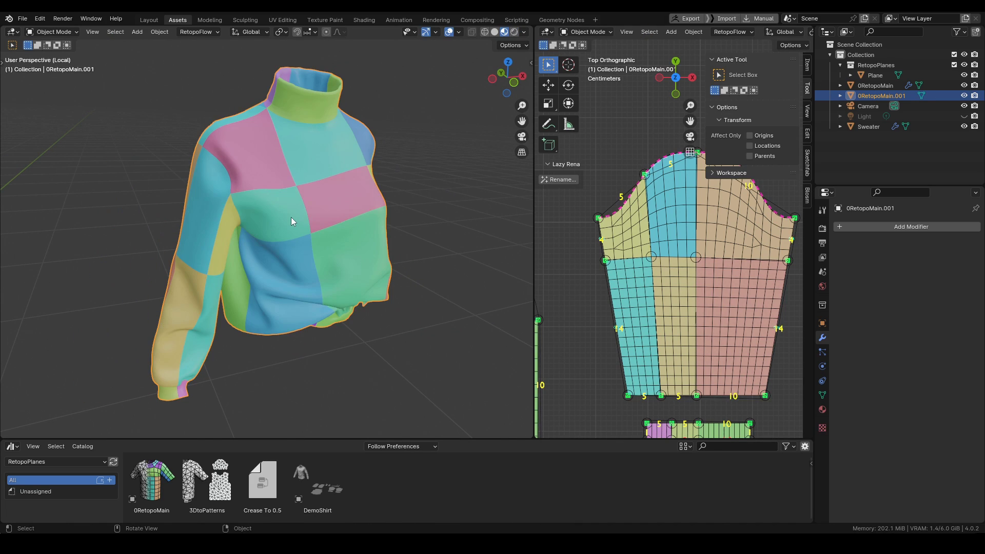
- Delete the applied sweater copy, leave the isolated view and select 0RetopoMain again
key(x)
click(290, 217)
key(slash)
click(349, 238)
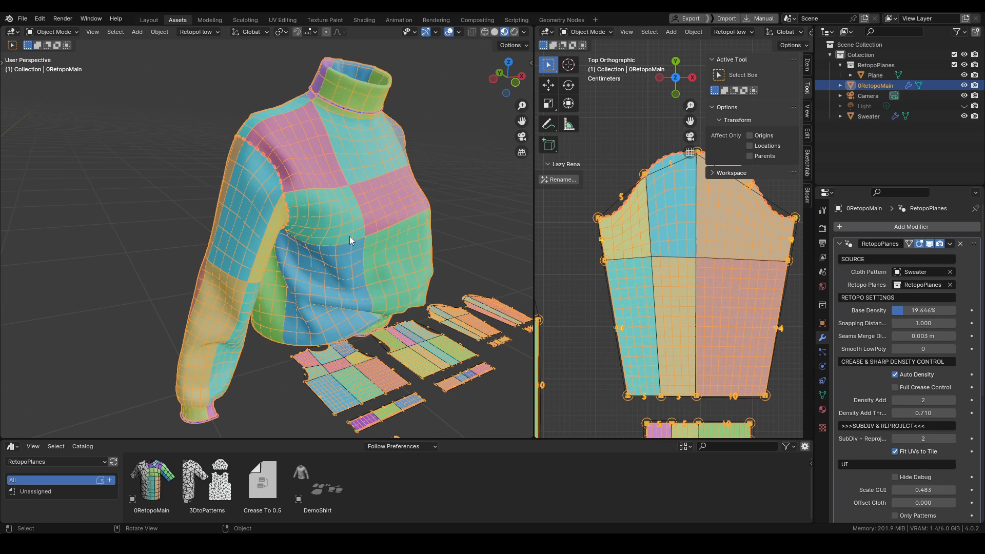
- Toggle Hide Debug on and off to compare the sweater and patterns with and without their debug overlays
middle_drag(349, 236, 372, 260)
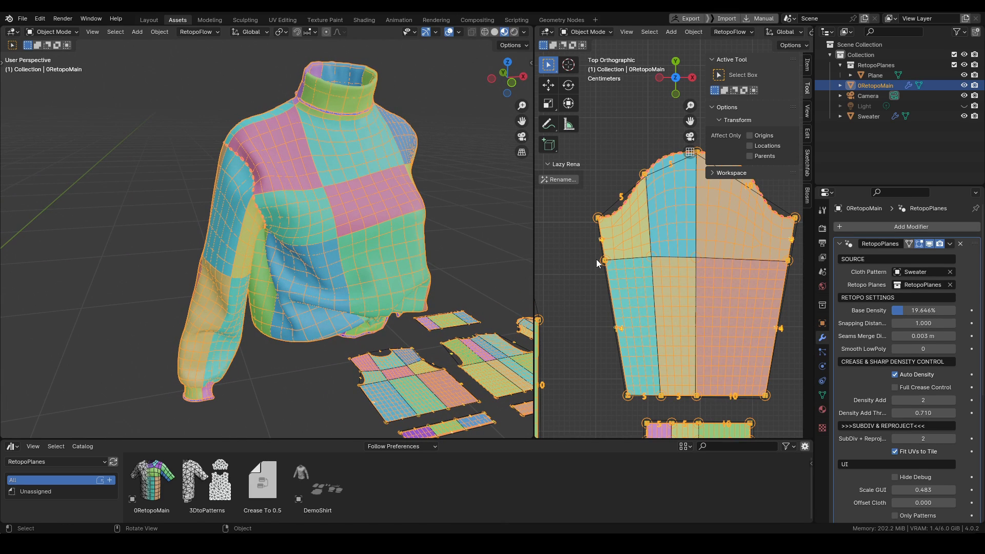
click(459, 221)
scroll(460, 257, up, 1)
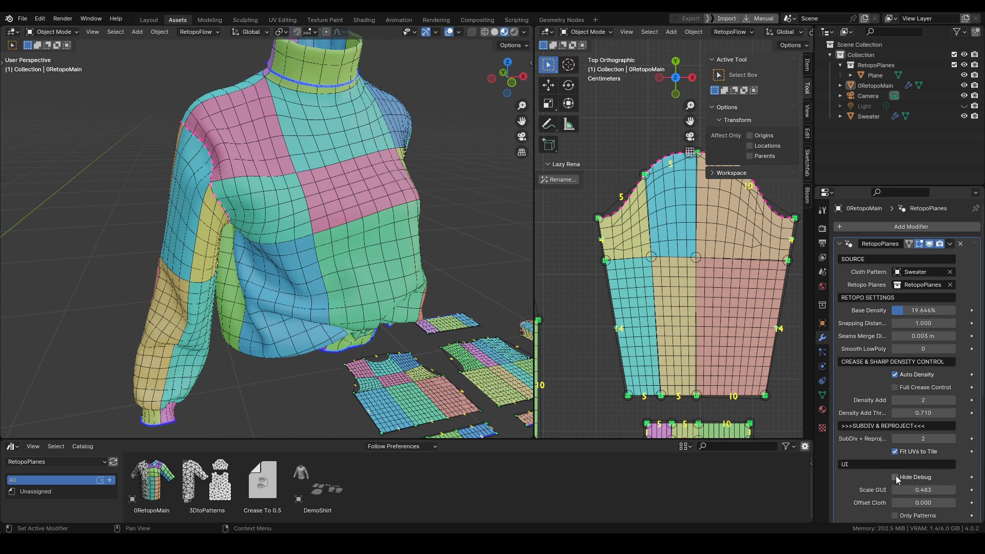
click(895, 477)
click(895, 477)
click(895, 476)
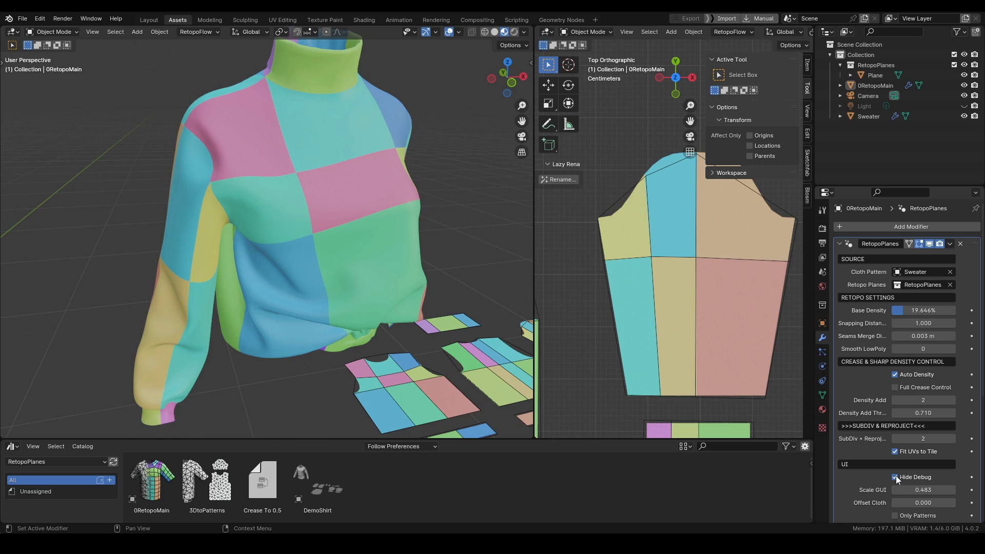
click(895, 477)
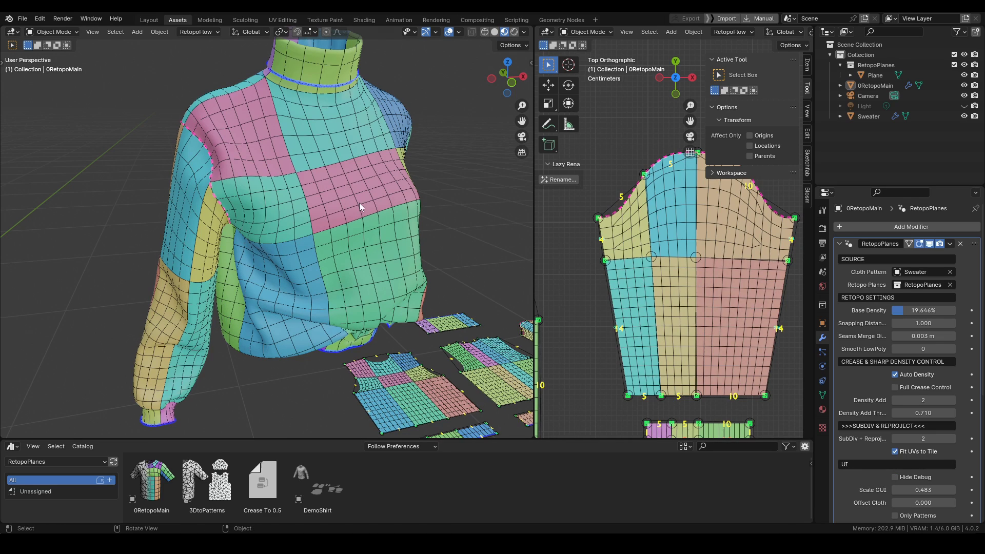
scroll(359, 202, down, 3)
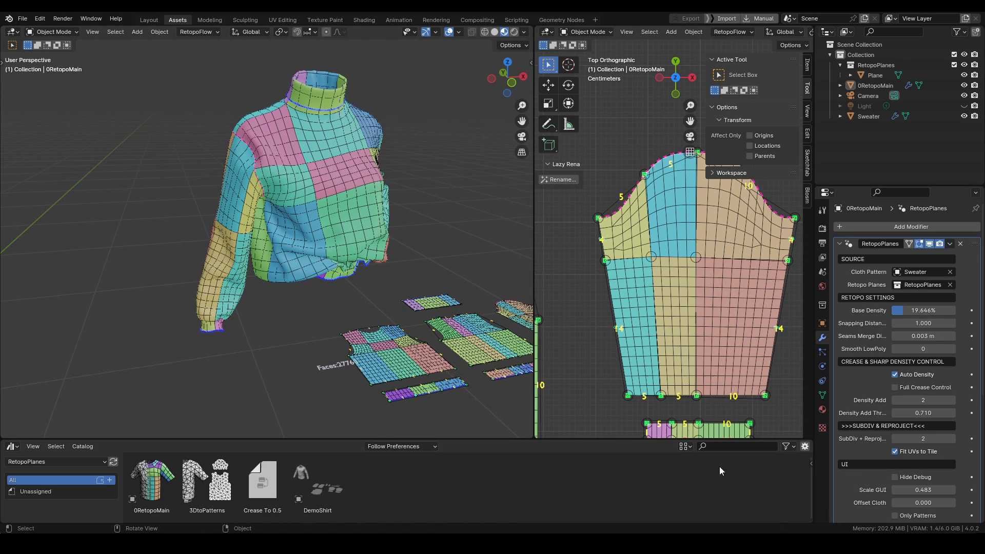
- Try the Offset Cloth and PolyLoops display settings and restore them to 0.000 and off
mouse_move(923, 503)
mouse_down()
mouse_move(895, 503)
mouse_move(926, 505)
mouse_up()
click(925, 505)
key(Return)
scroll(867, 452, down, 7)
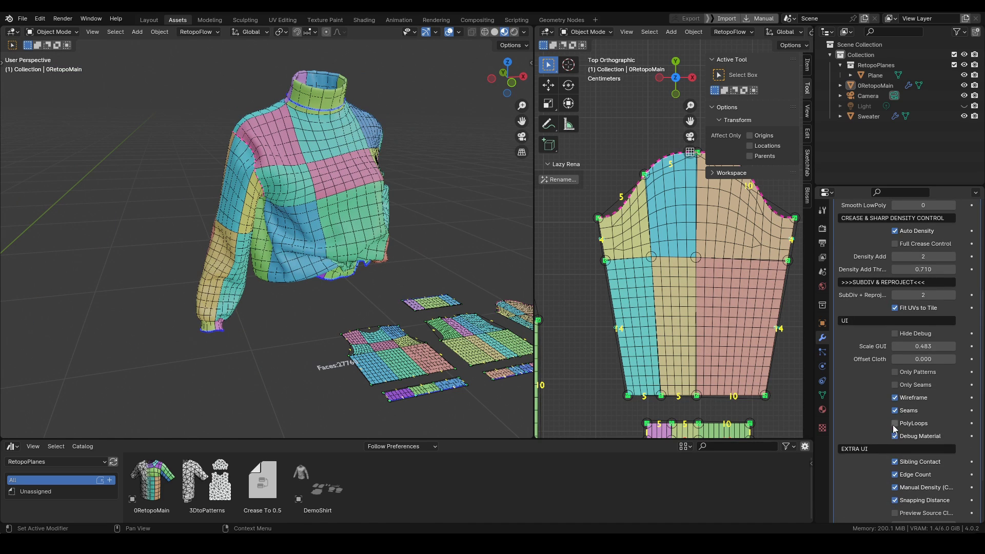
click(893, 424)
click(894, 423)
- Try a different UI Hue for the pattern overlays, such as 0.290, and restore the original overlay colours
scroll(847, 410, down, 2)
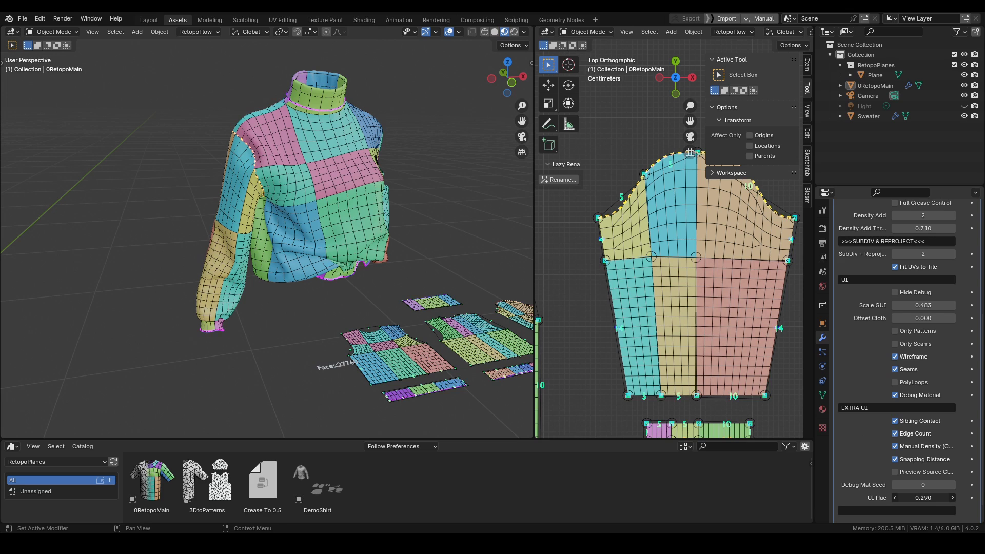
mouse_move(923, 497)
mouse_down()
mouse_move(946, 497)
mouse_move(908, 497)
mouse_up()
shift+middle_drag(326, 213, 291, 228)
scroll(917, 380, up, 4)
scroll(917, 380, up, 3)
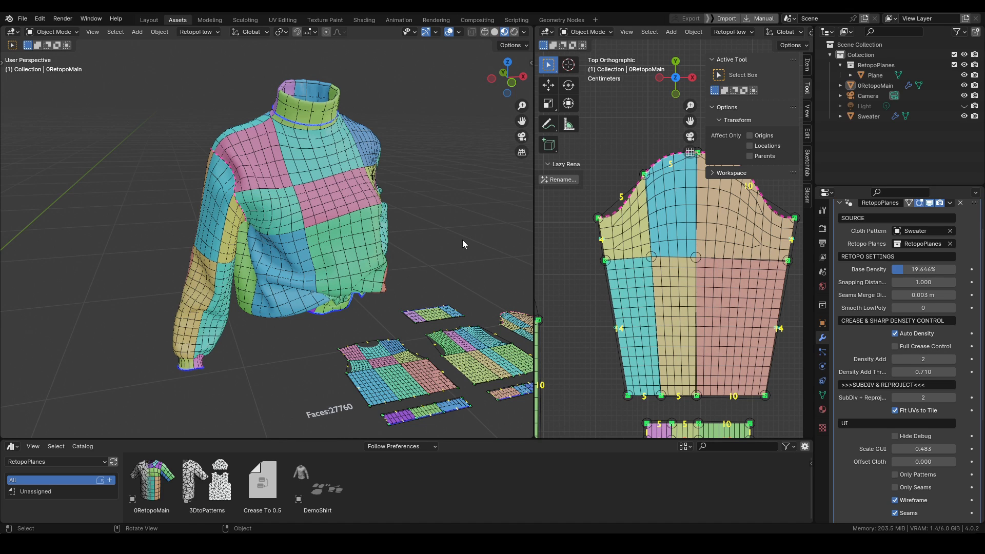
middle_drag(462, 240, 444, 251)
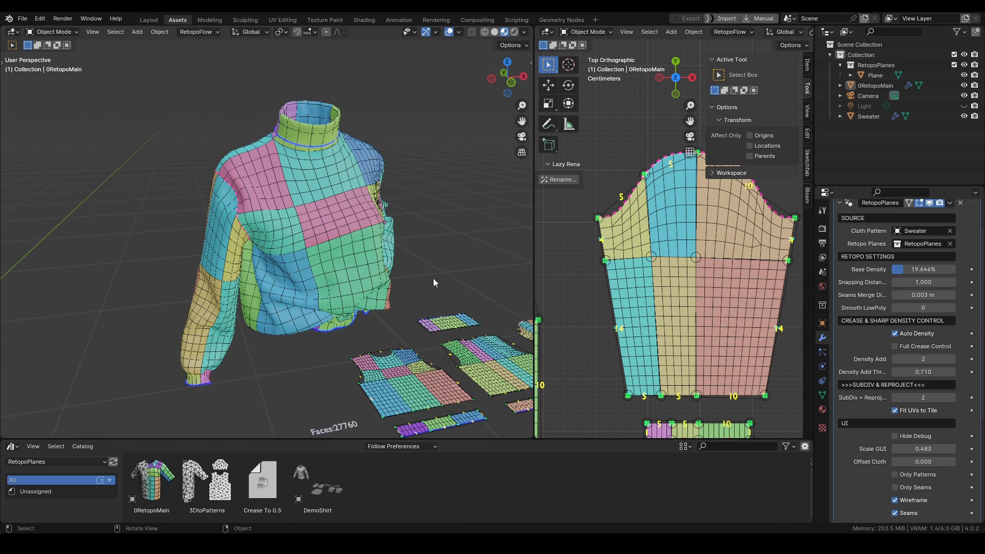